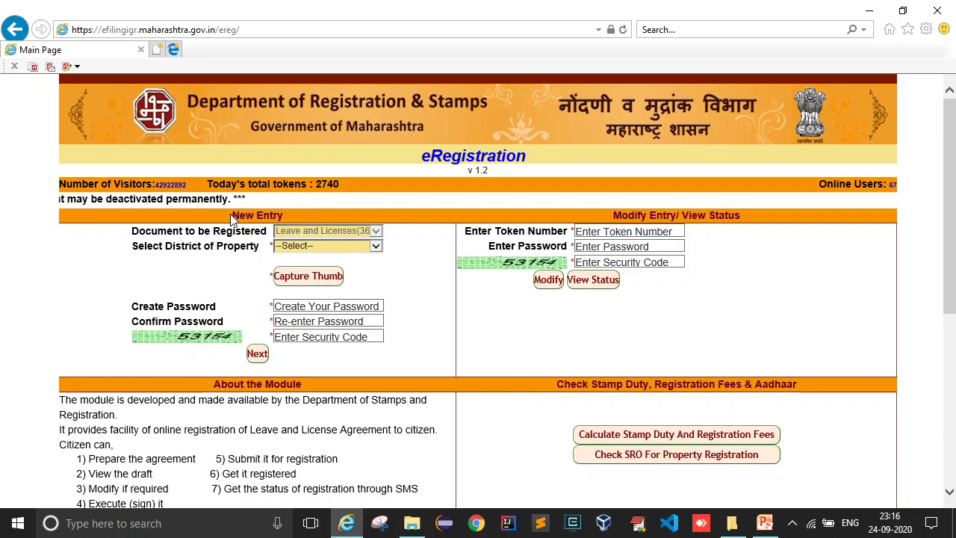
- Choose Pune in the Select District of Property dropdown on the New Entry form
drag(231, 215, 273, 214)
click(367, 217)
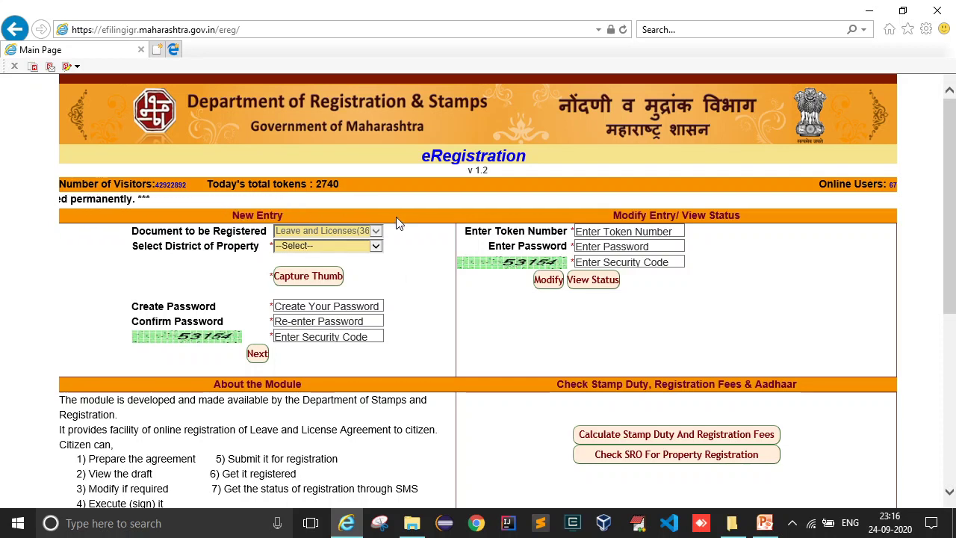
click(315, 245)
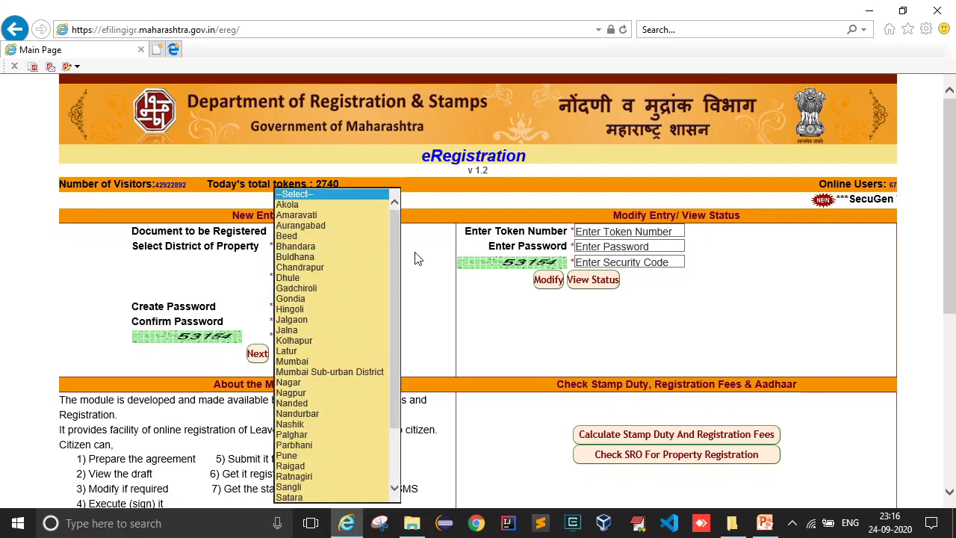
drag(398, 267, 400, 320)
drag(401, 355, 396, 310)
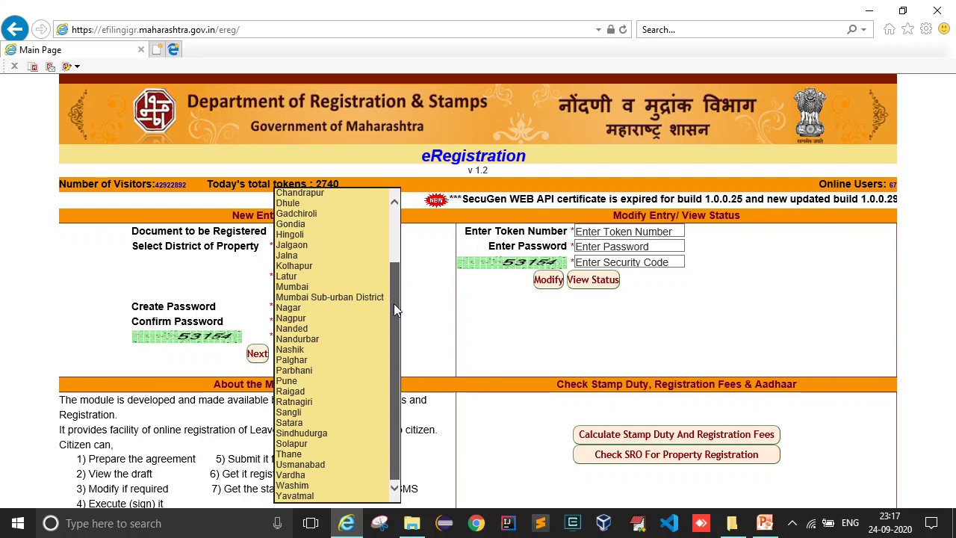
click(295, 381)
click(310, 280)
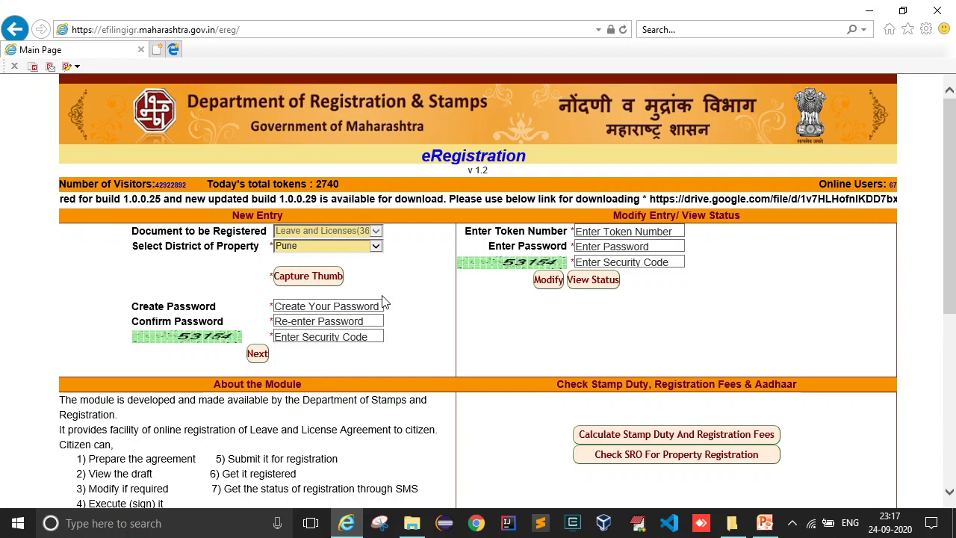
- Capture and save the thumb impression so 'Thumb capture successfully!!!' appears
click(303, 282)
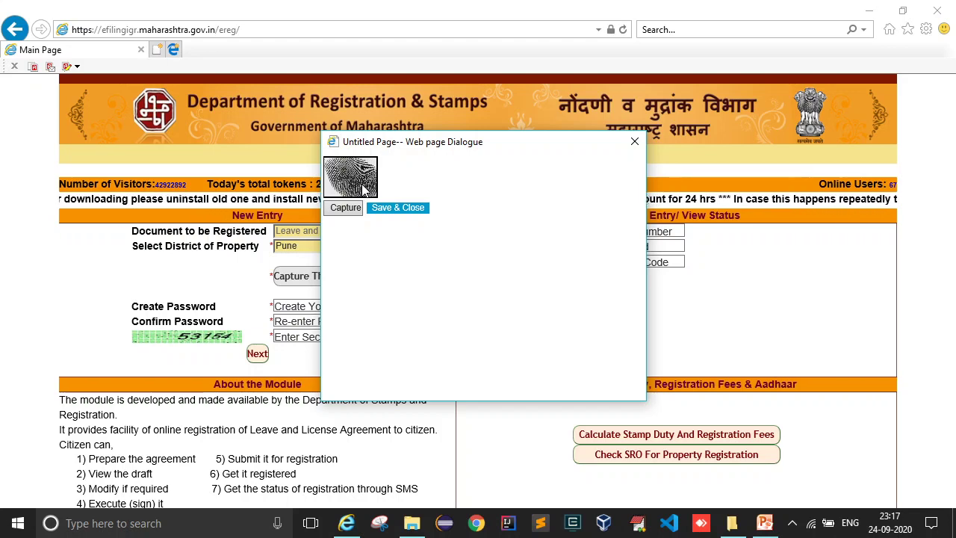
click(394, 208)
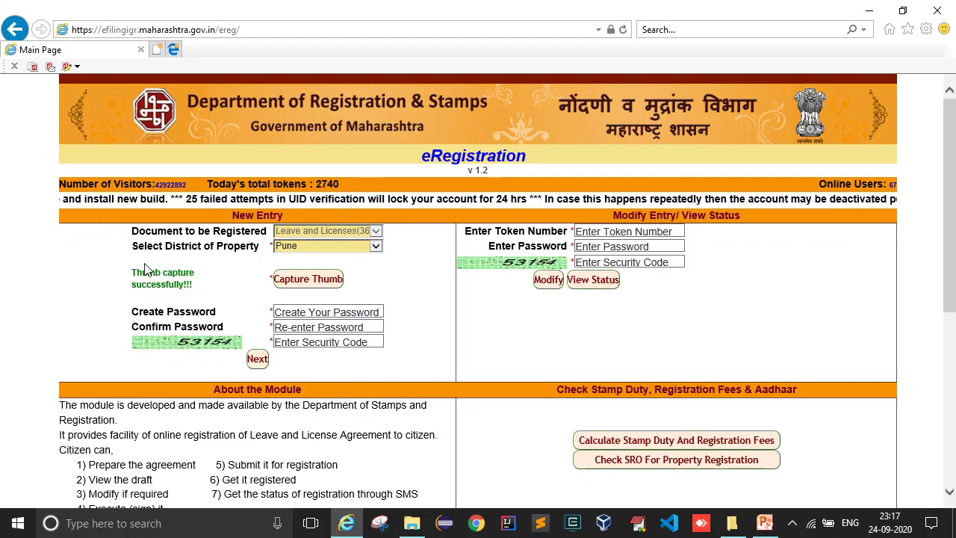
drag(132, 271, 194, 284)
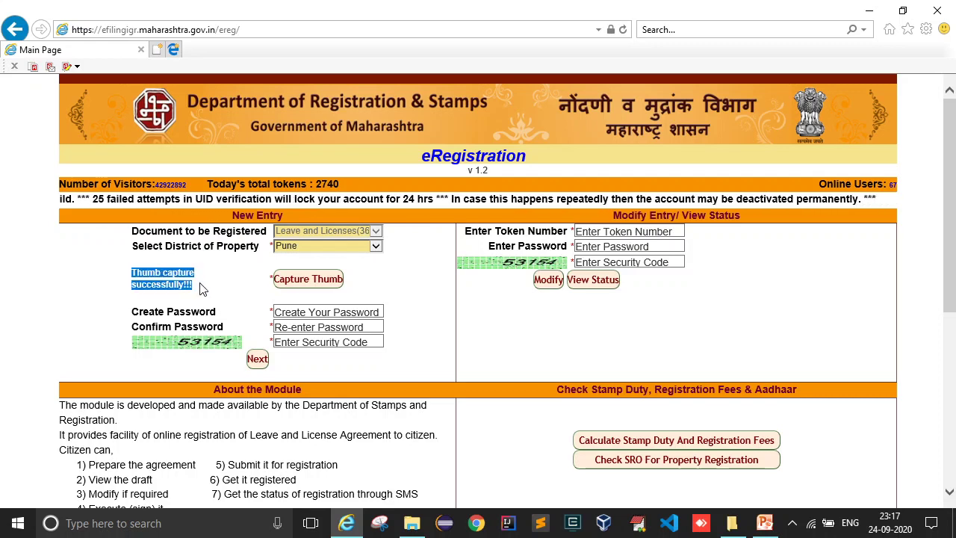
click(225, 288)
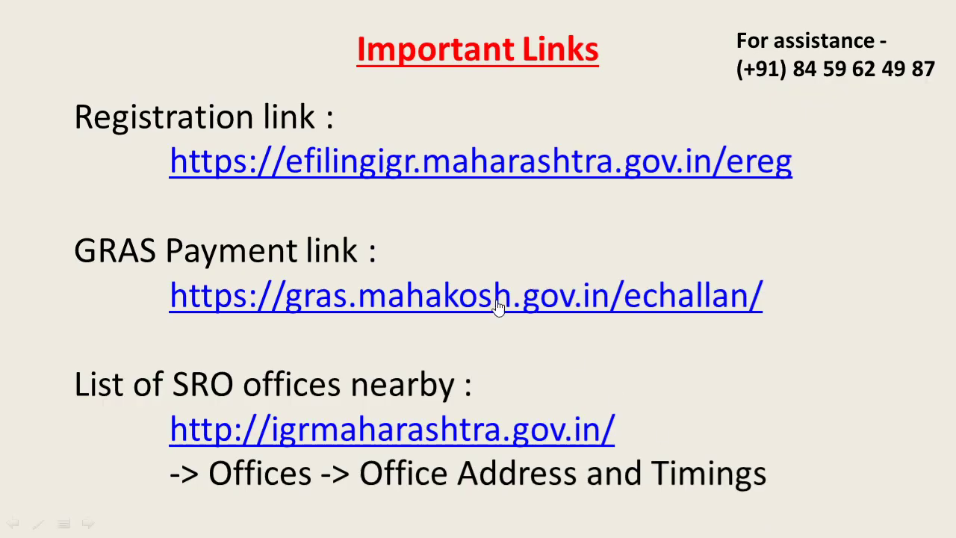
scroll(530, 306, down, 2)
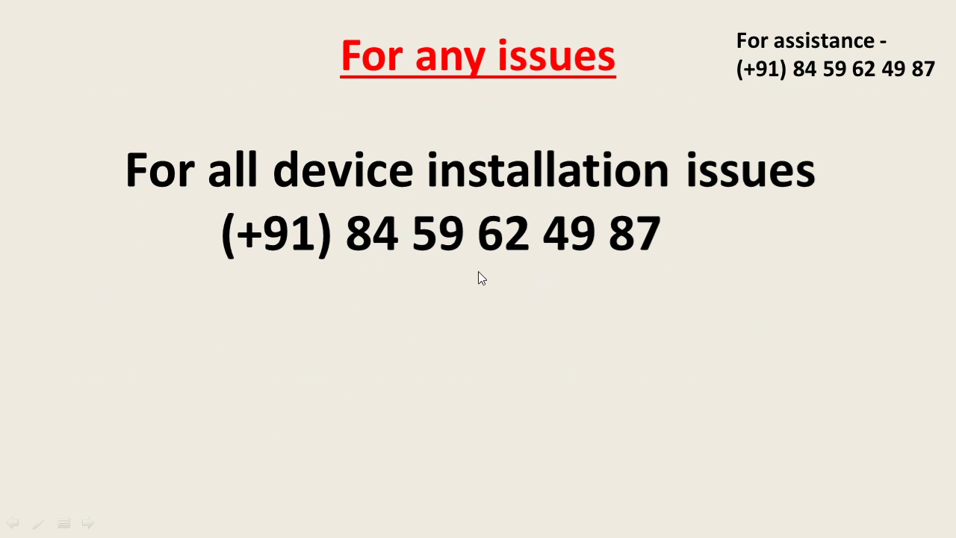
key(alt+Tab)
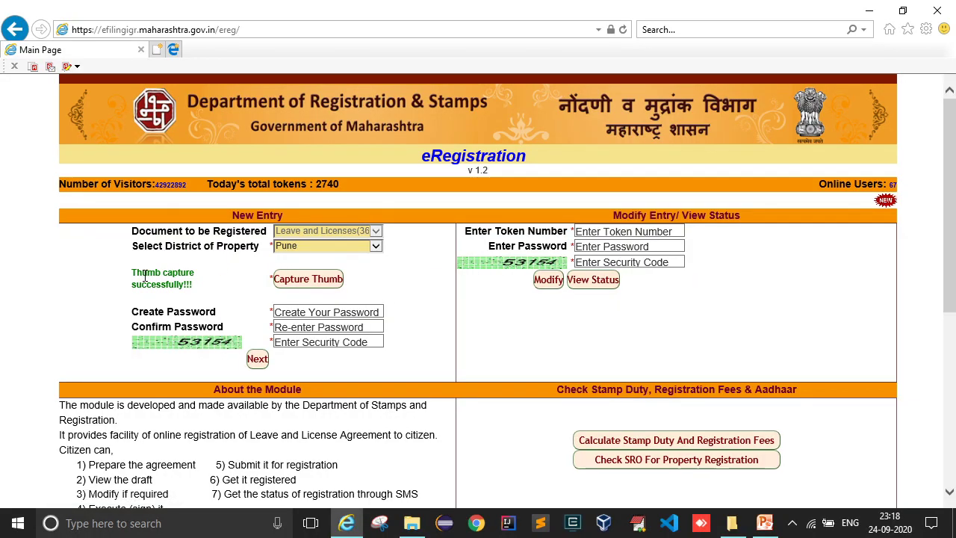
key(alt+Tab)
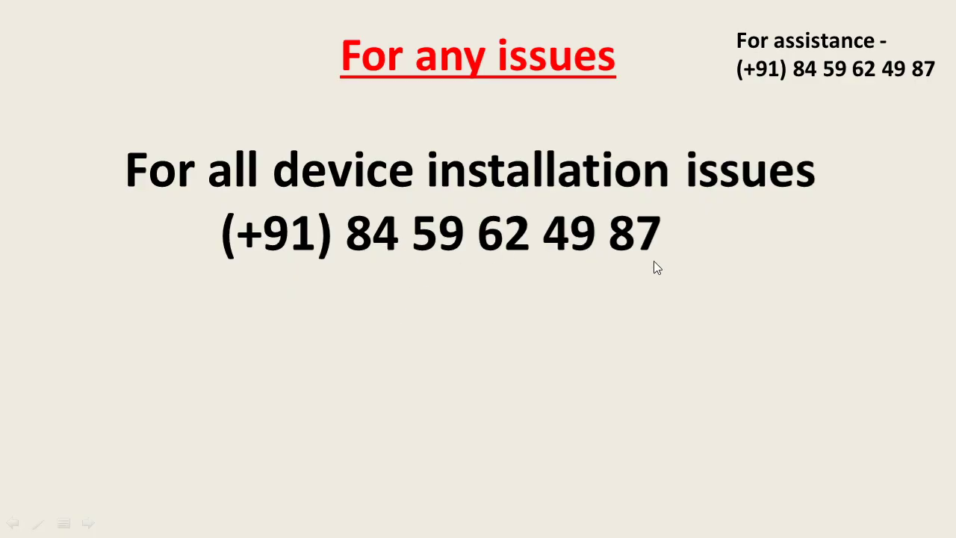
key(alt+Tab)
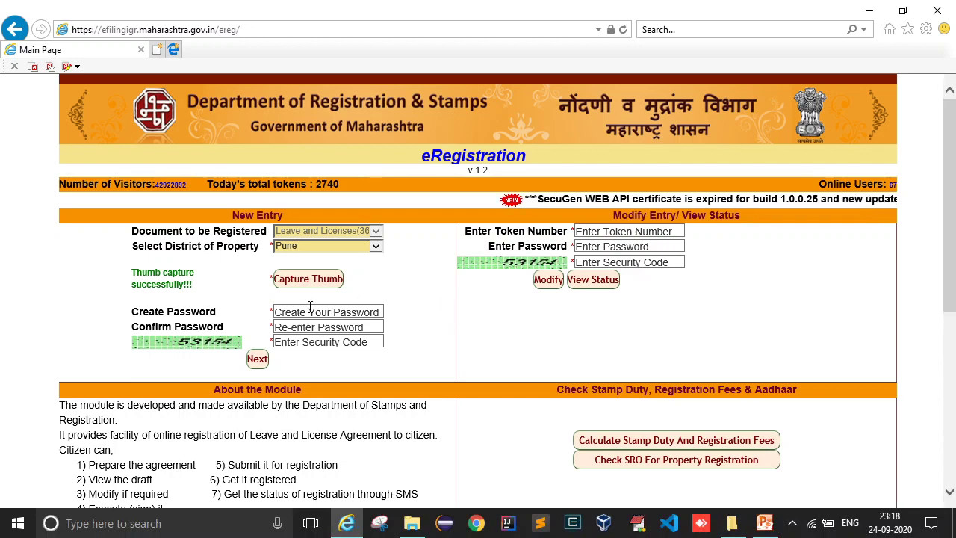
- Enter the new password in Create Password and Confirm Password, then move to the Security Code field
click(311, 310)
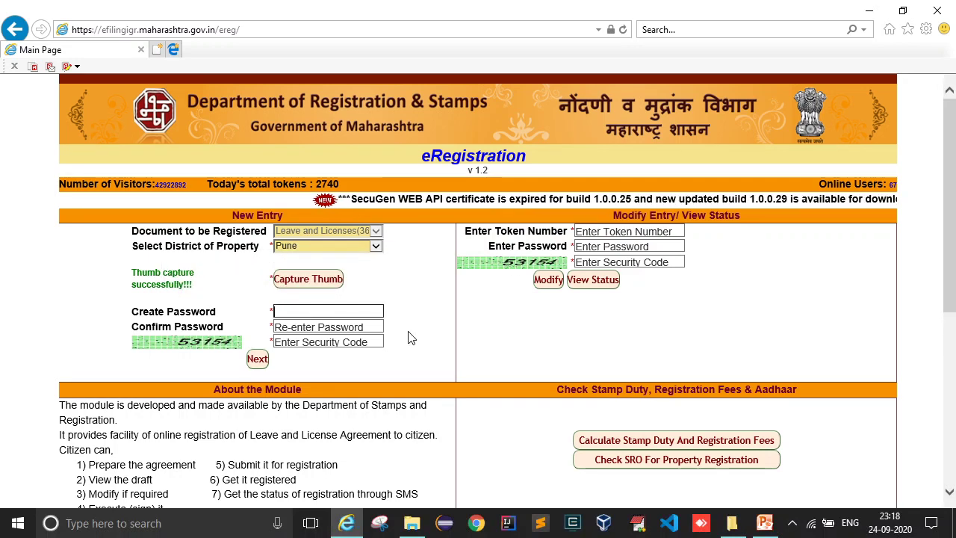
drag(135, 313, 216, 329)
click(240, 331)
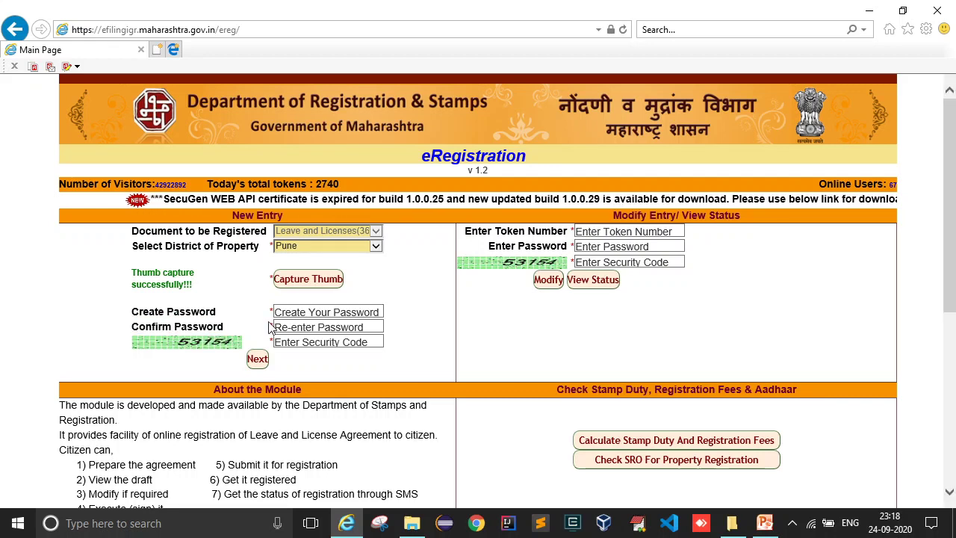
click(298, 312)
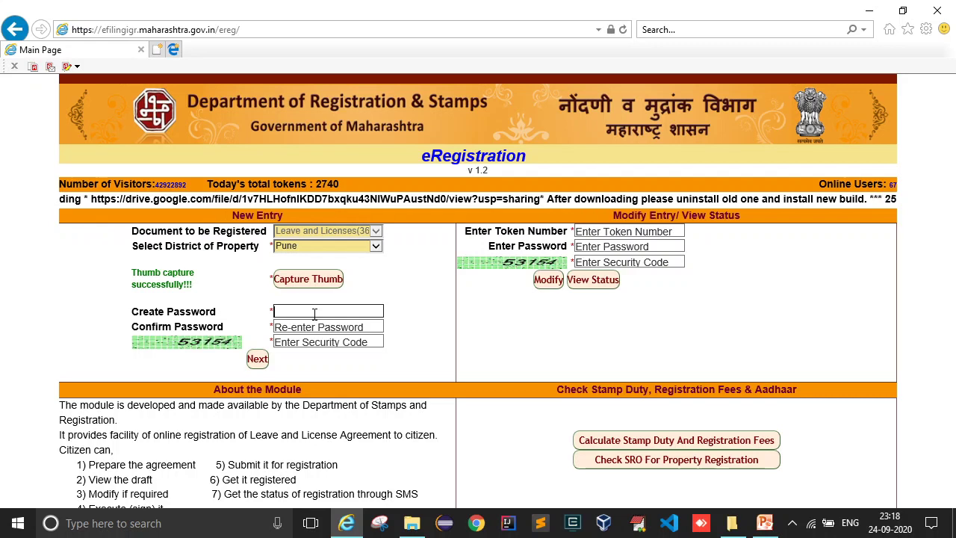
text(*)
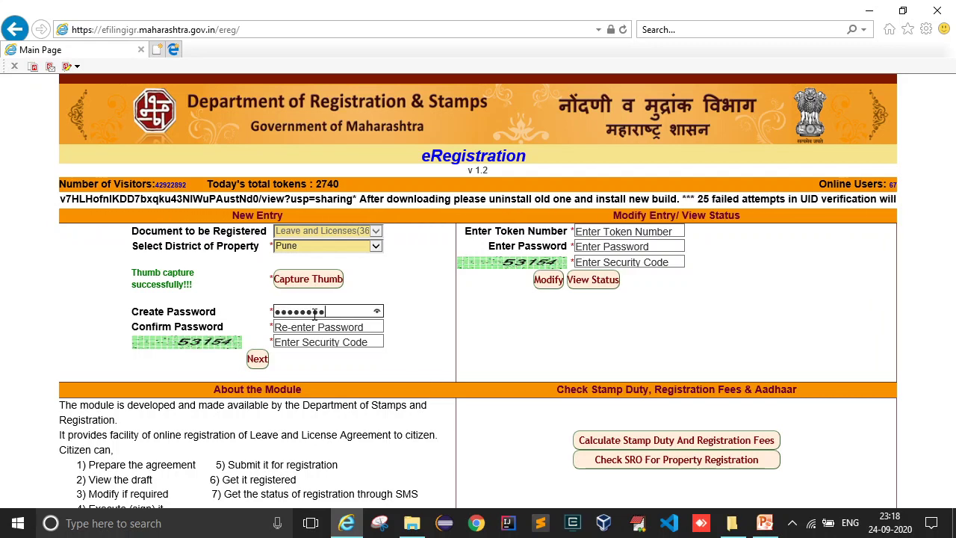
key(Tab)
text(********)
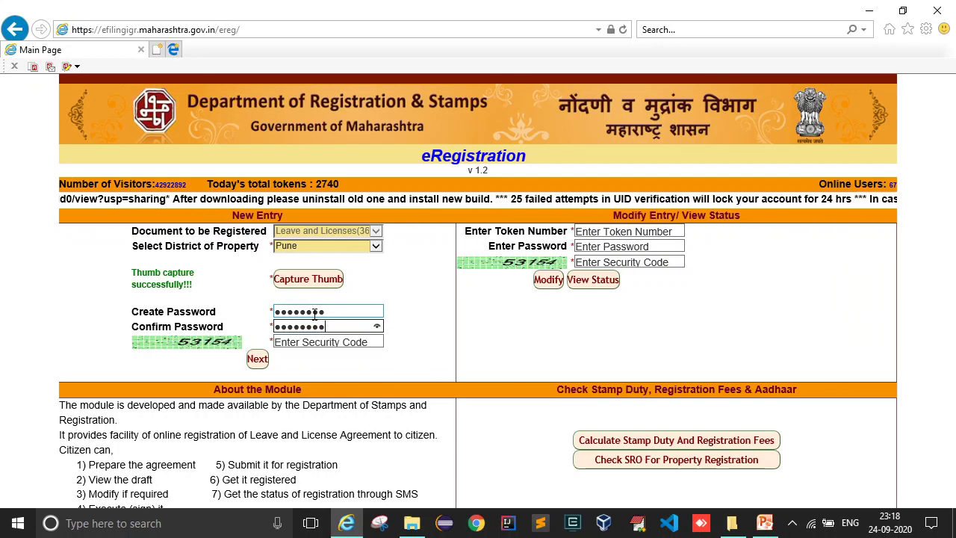
click(413, 327)
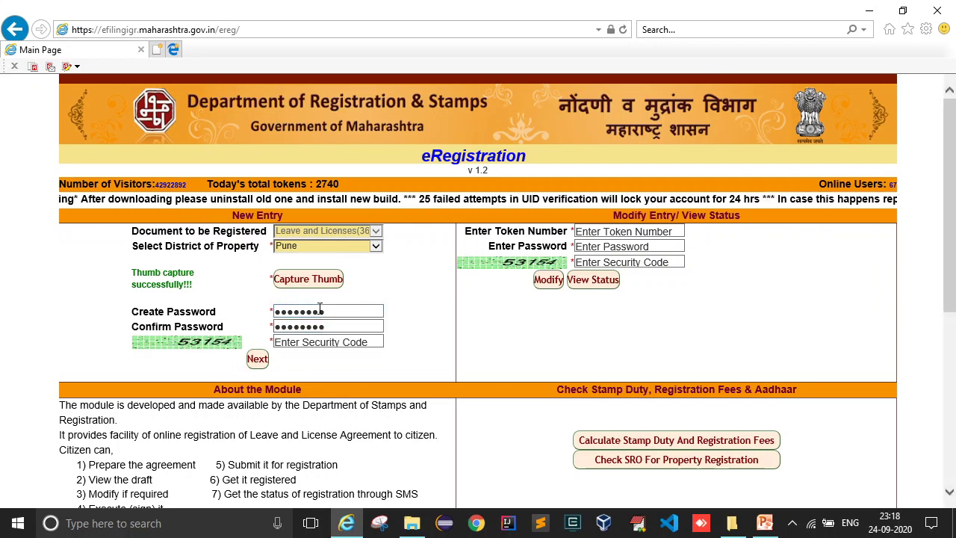
drag(324, 315, 274, 316)
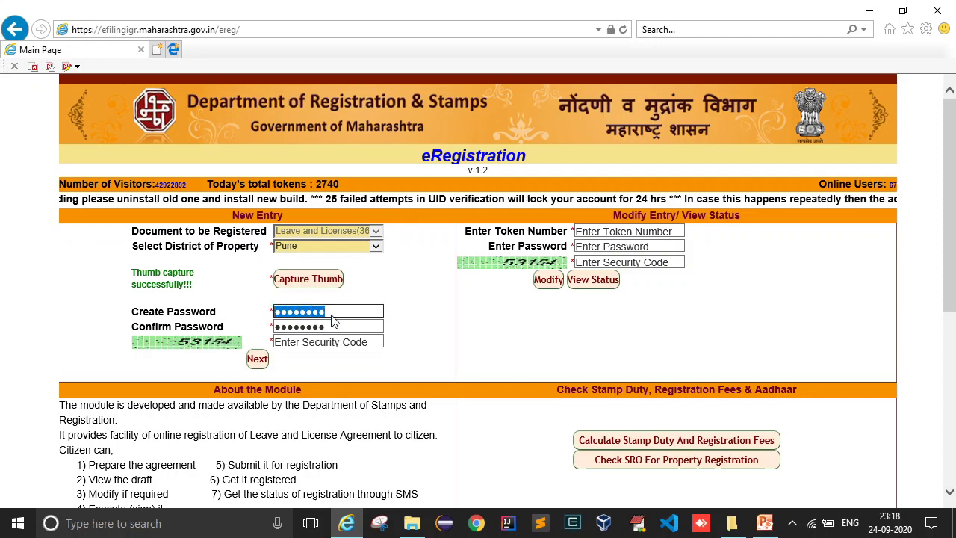
drag(336, 325, 273, 323)
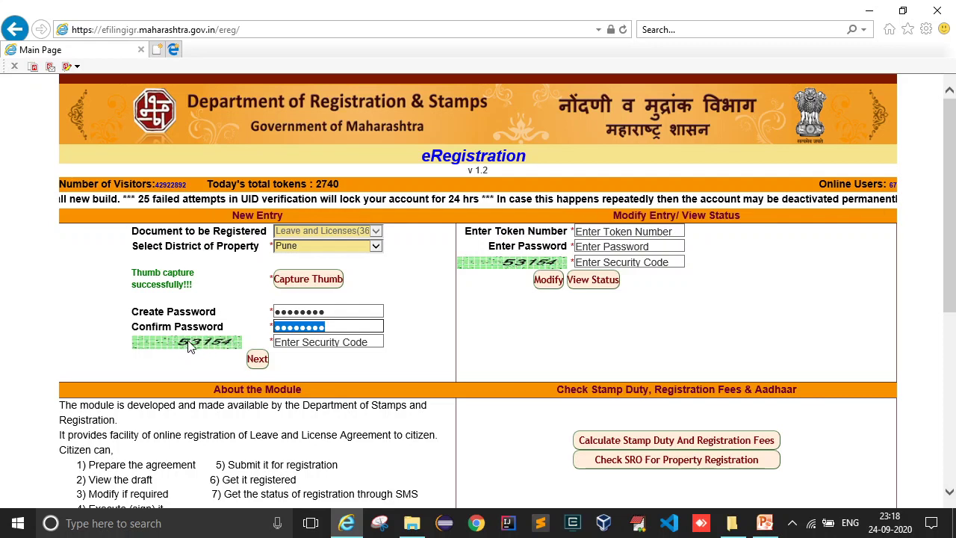
click(290, 340)
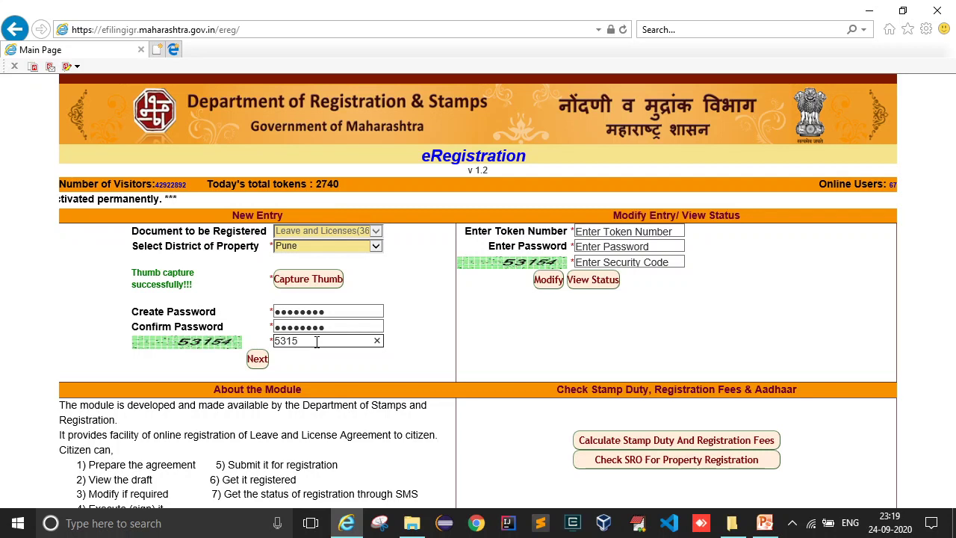
- Submit the form and, after the verification code warning, retype the password
click(257, 360)
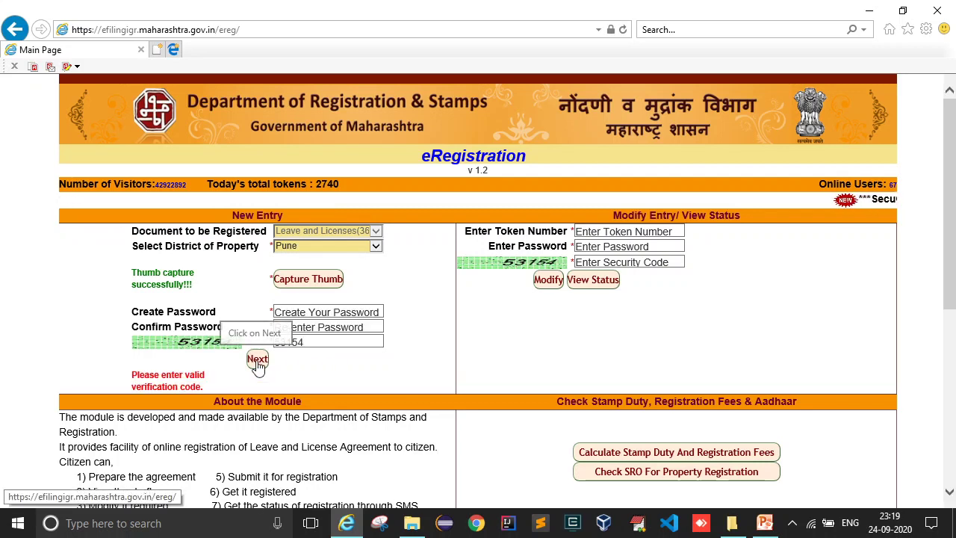
drag(140, 375, 160, 383)
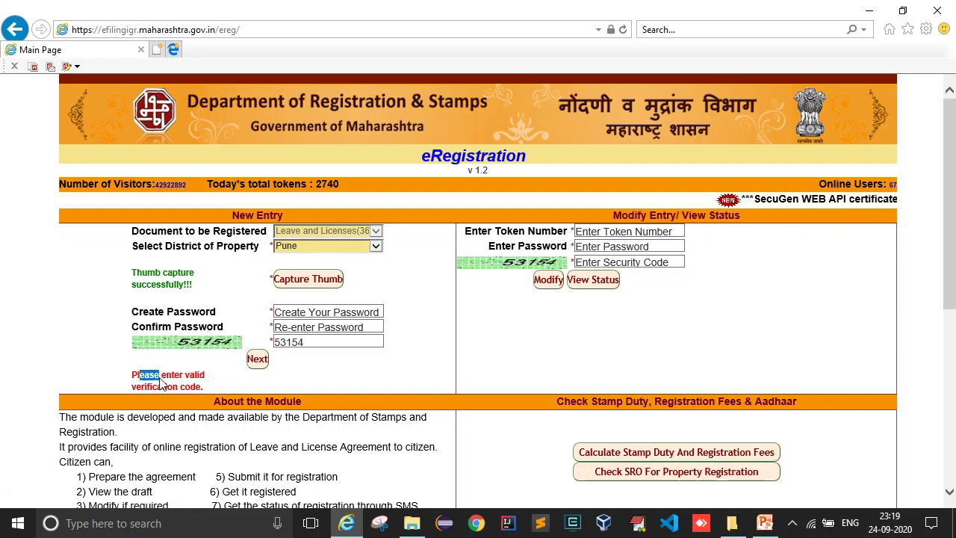
click(303, 311)
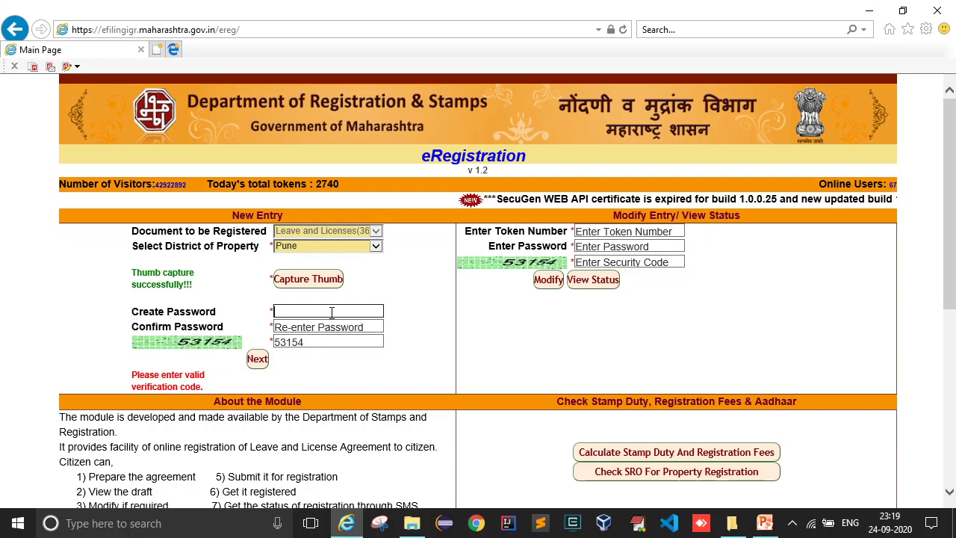
text(•••••)
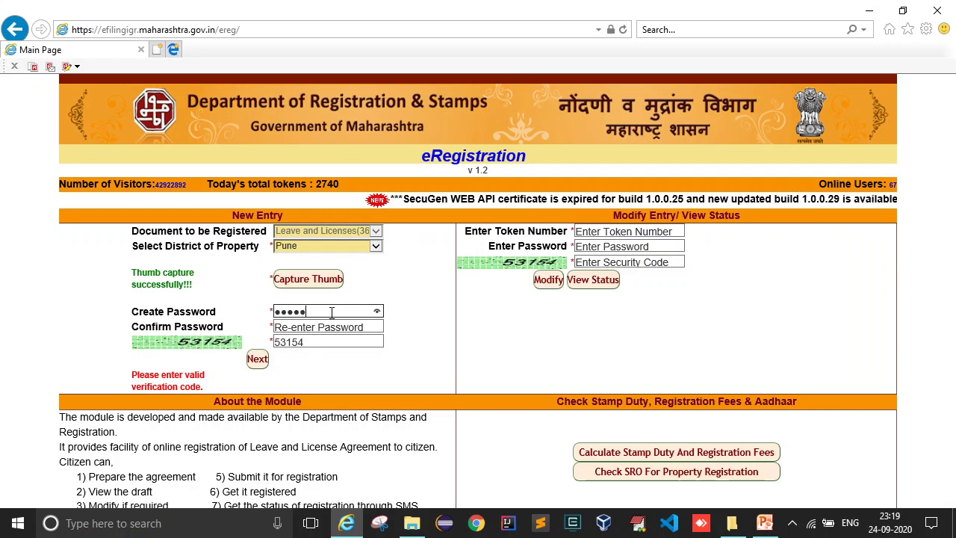
key(Tab)
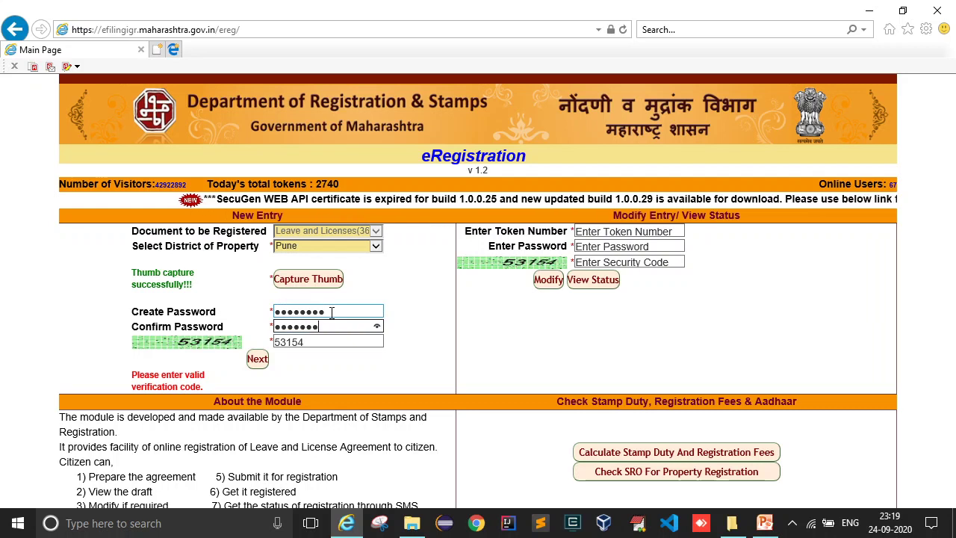
- Correct the last digits of the security code and submit again
click(333, 341)
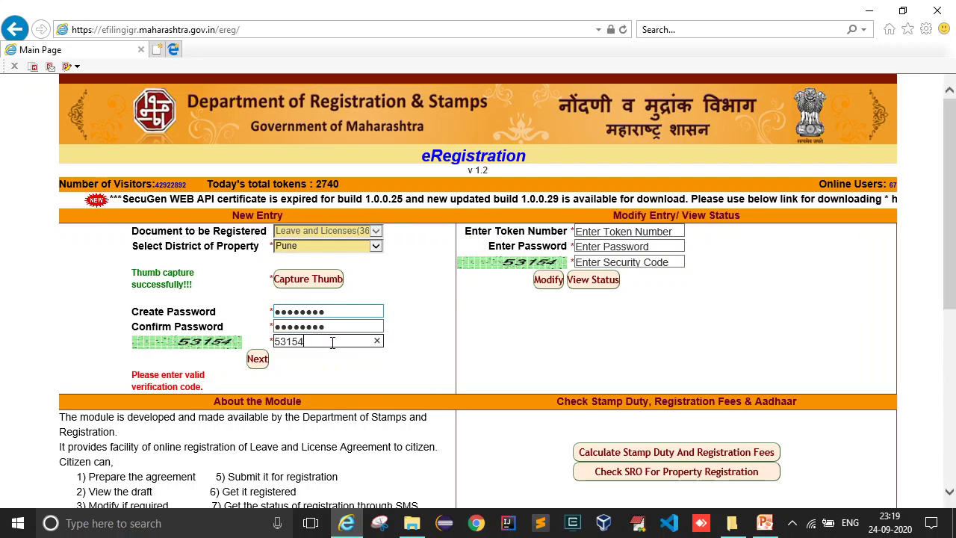
key(BackSpace)
key(BackSpace)
key(BackSpace)
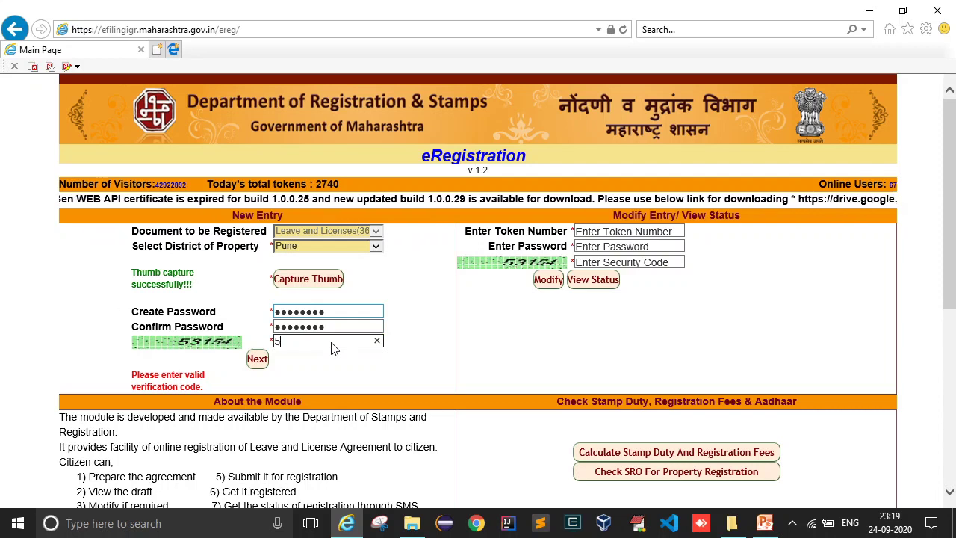
text(154)
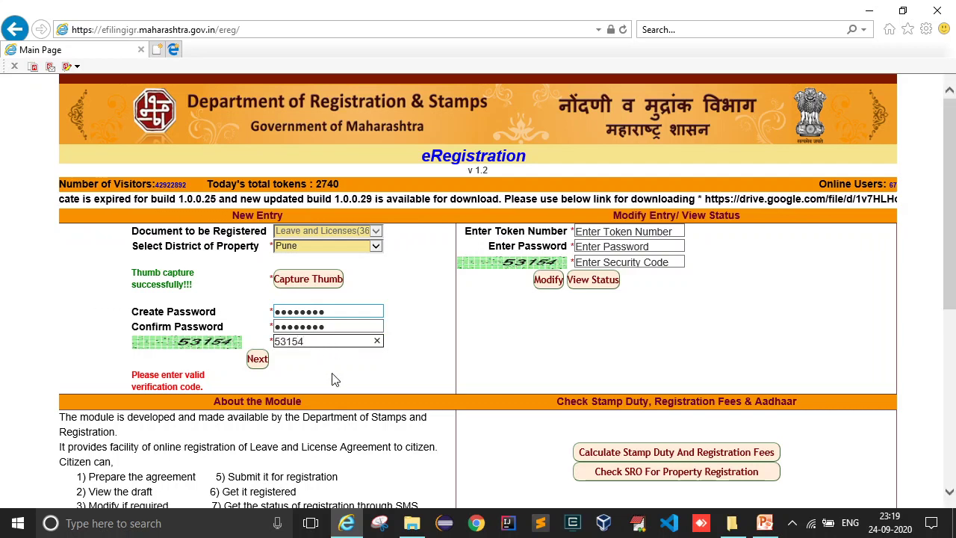
click(257, 359)
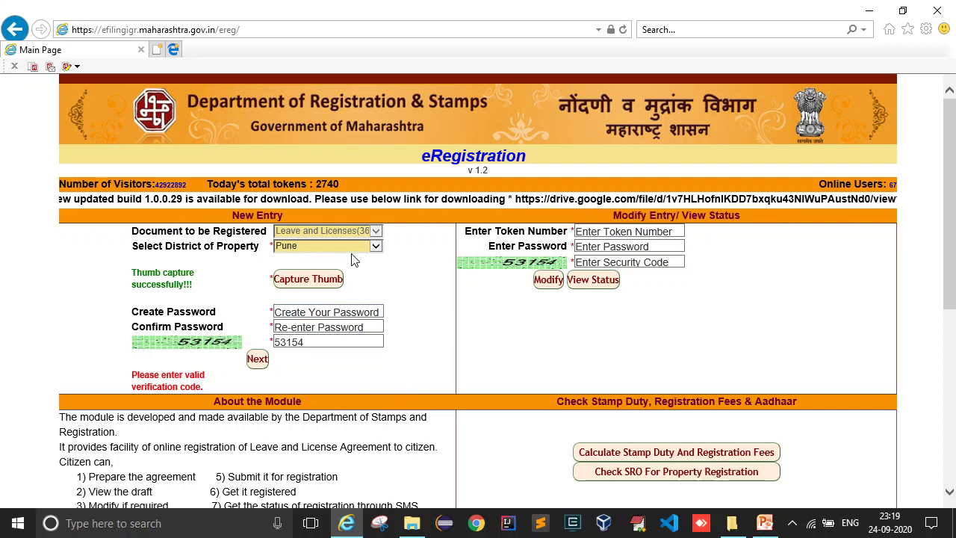
- Reload the page, pick Pune as the district, and capture and save the thumb impression
click(623, 30)
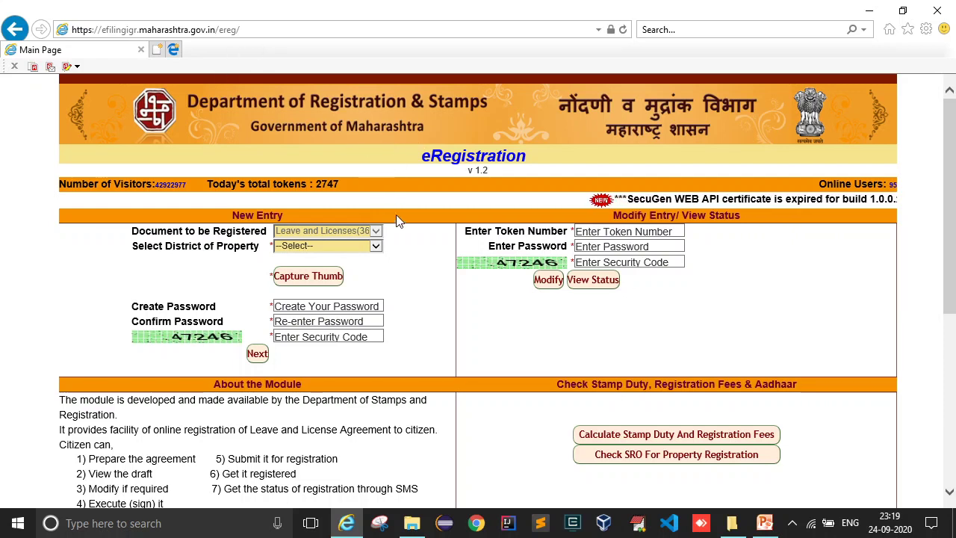
click(352, 246)
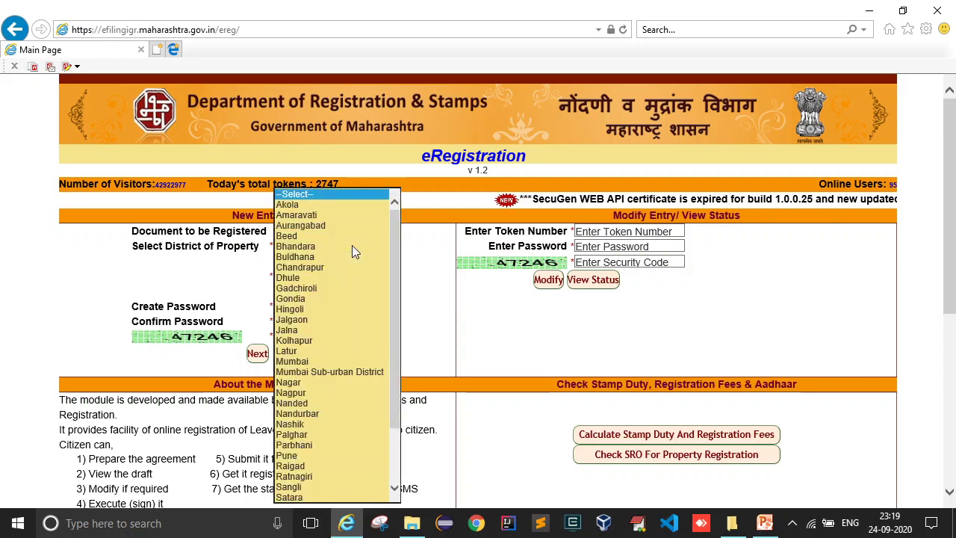
text(pu)
key(Return)
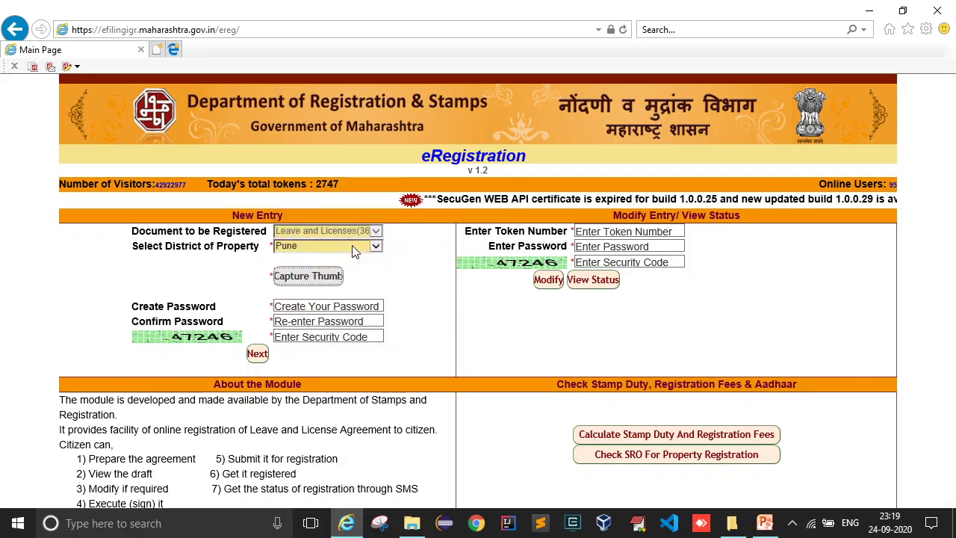
click(325, 280)
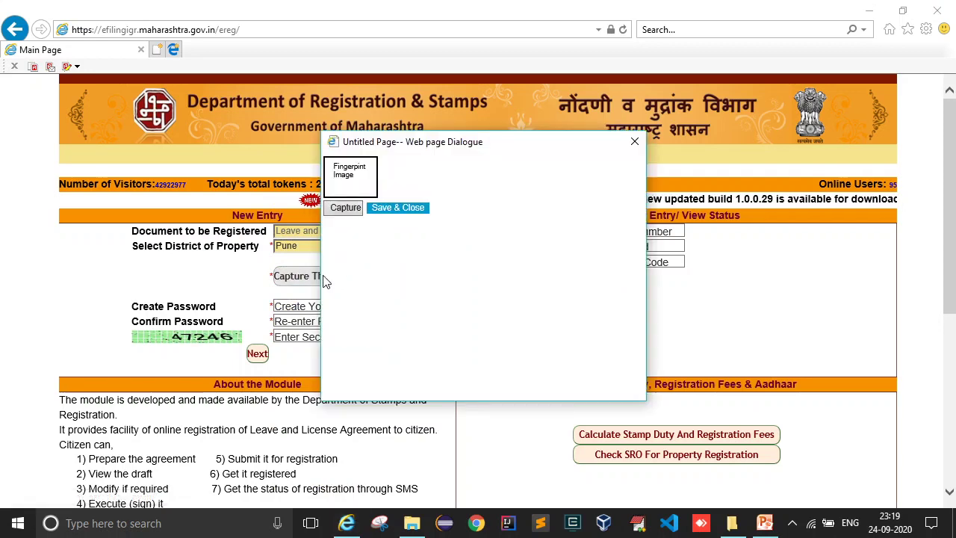
click(351, 212)
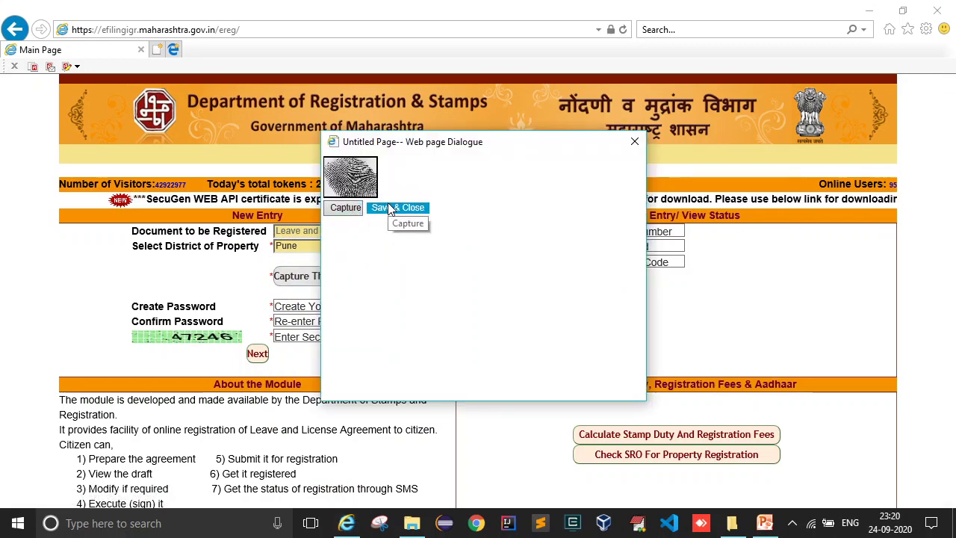
click(390, 209)
- Fill in the matching password, its confirmation and the captcha security code, then submit with Next
click(322, 311)
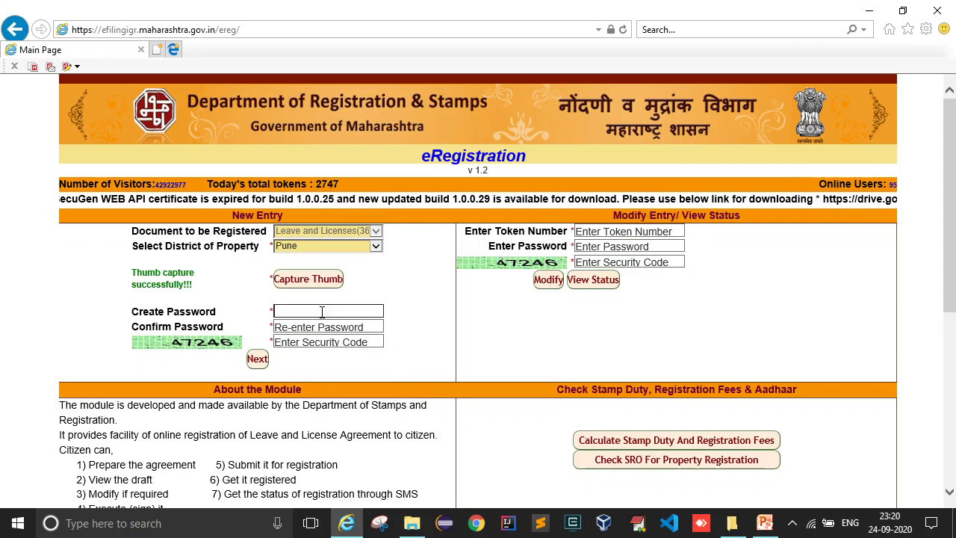
text(abc123456)
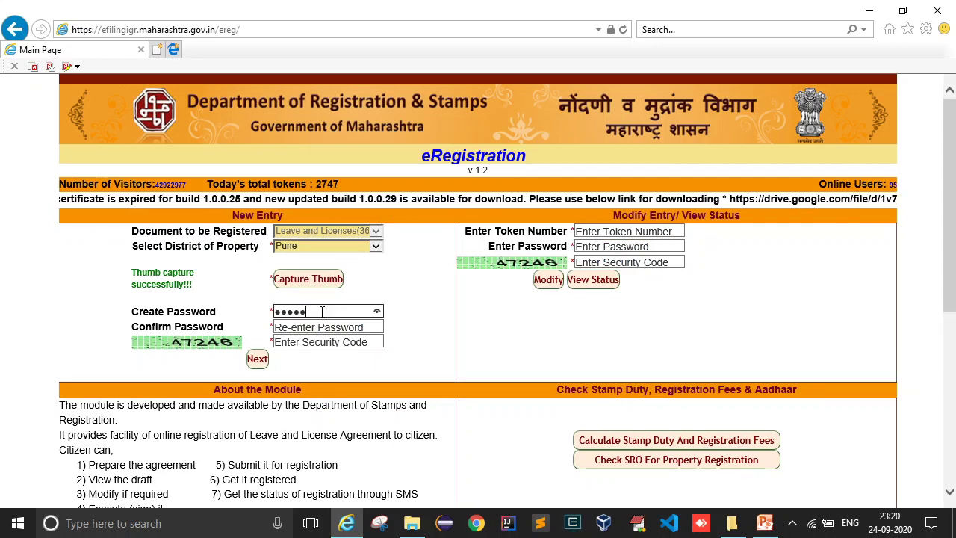
key(Tab)
text(abc123456)
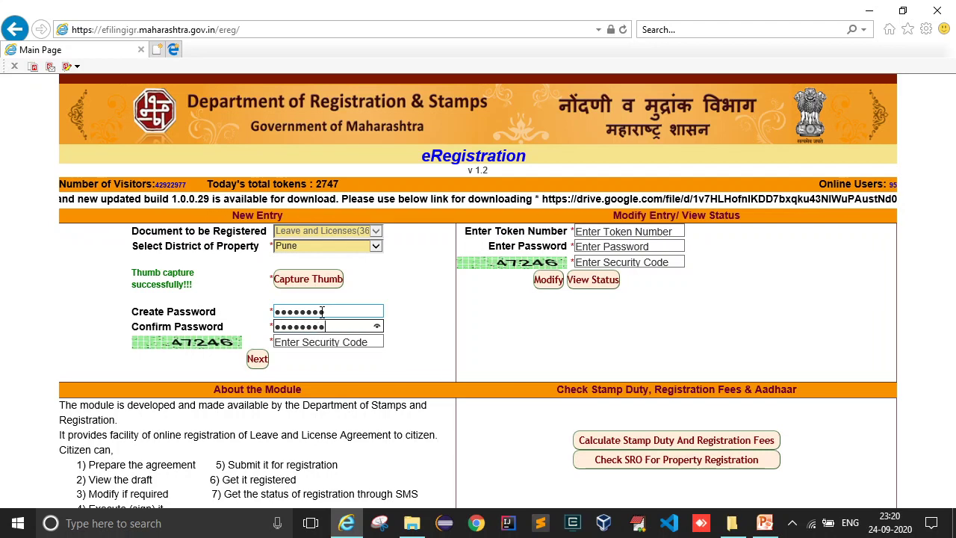
click(320, 342)
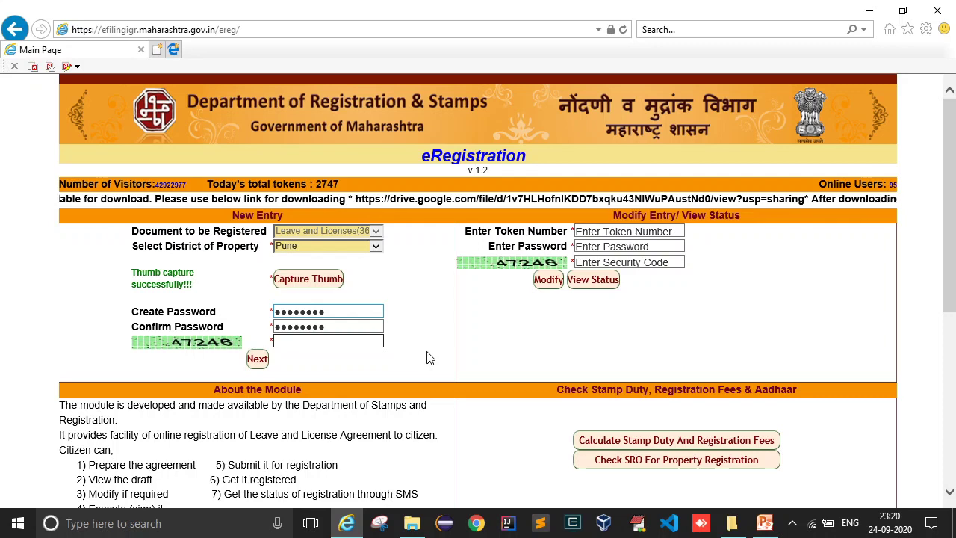
text(47246)
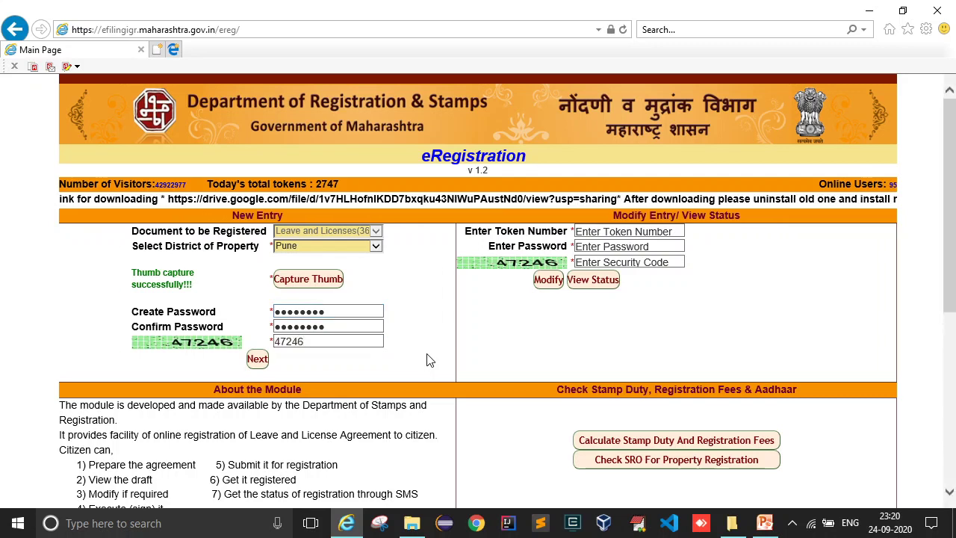
click(257, 359)
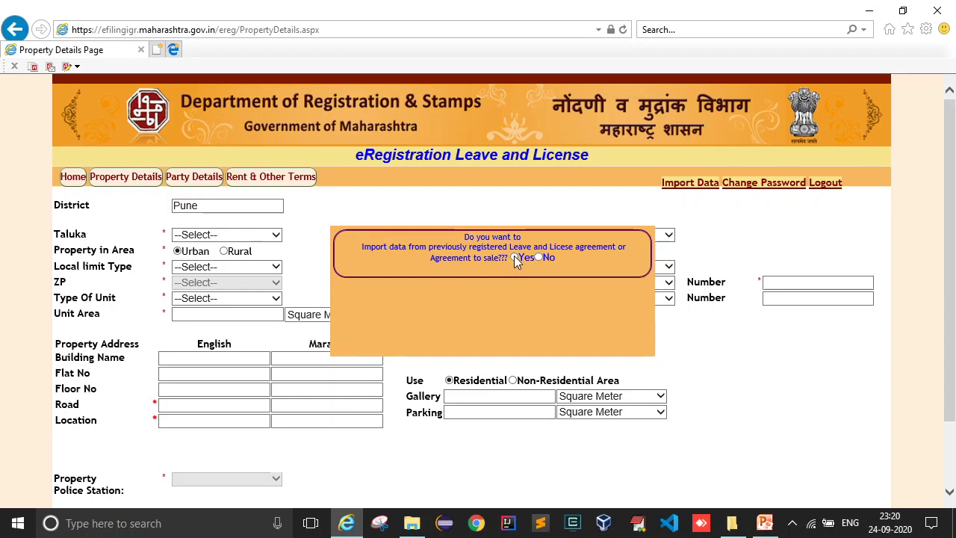
- Try importing a previous eRegistration from sub registrar office HVL2, then leave the error page
click(514, 257)
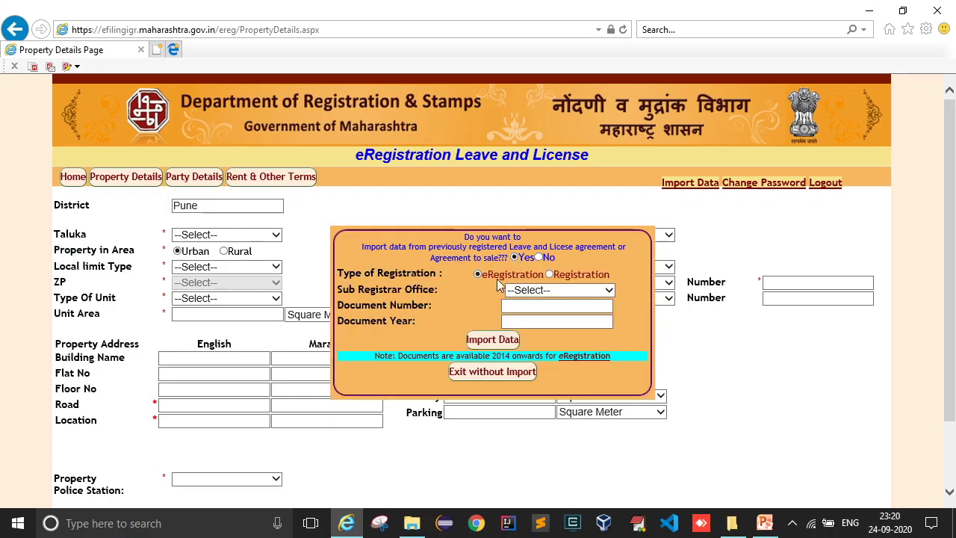
click(550, 275)
click(479, 275)
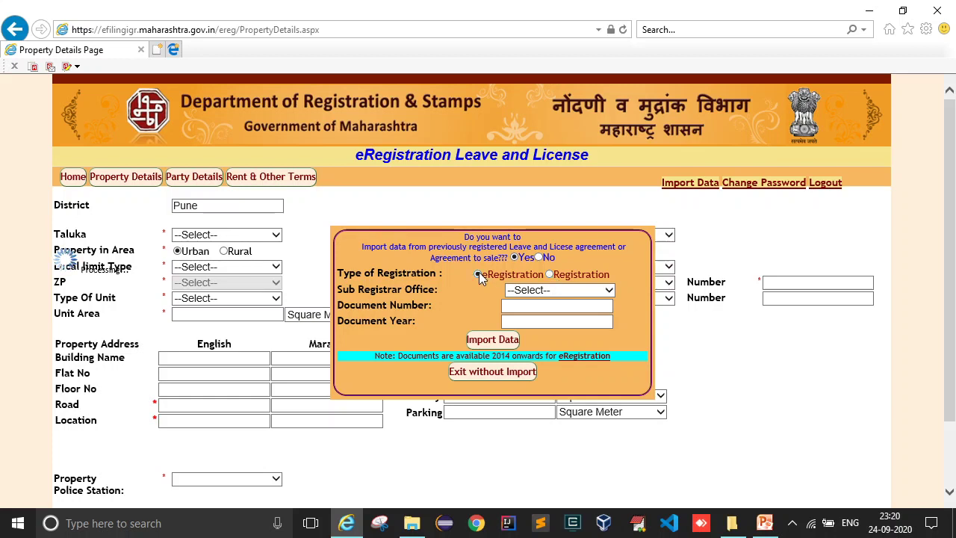
click(527, 291)
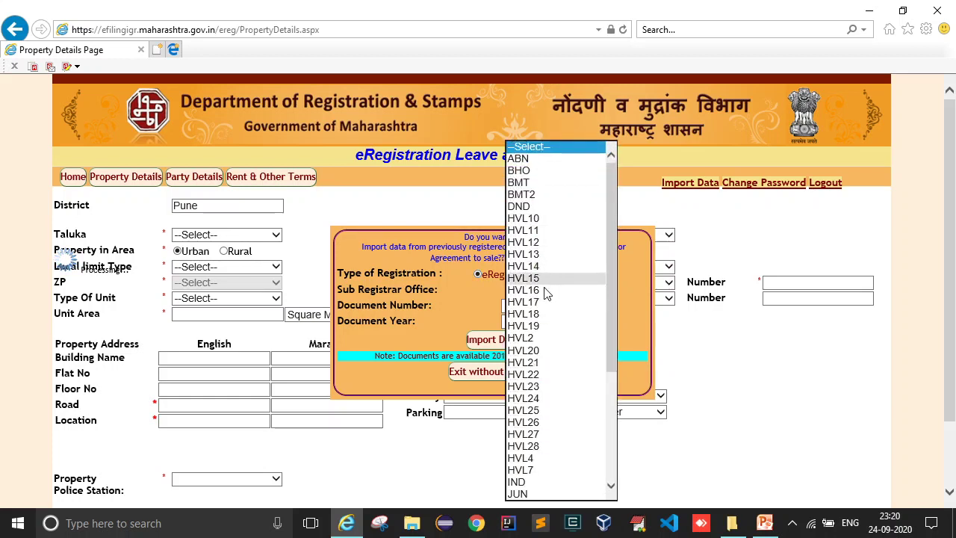
click(533, 338)
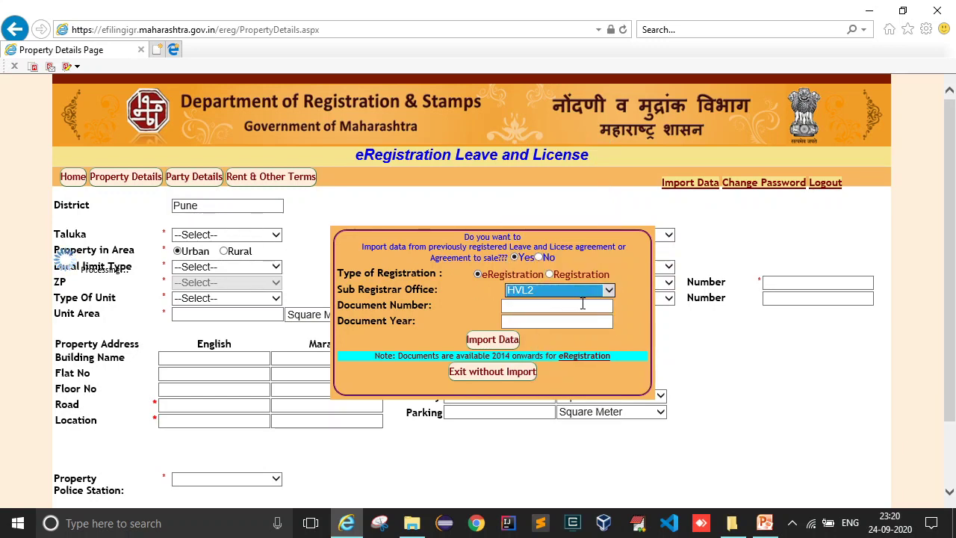
click(573, 292)
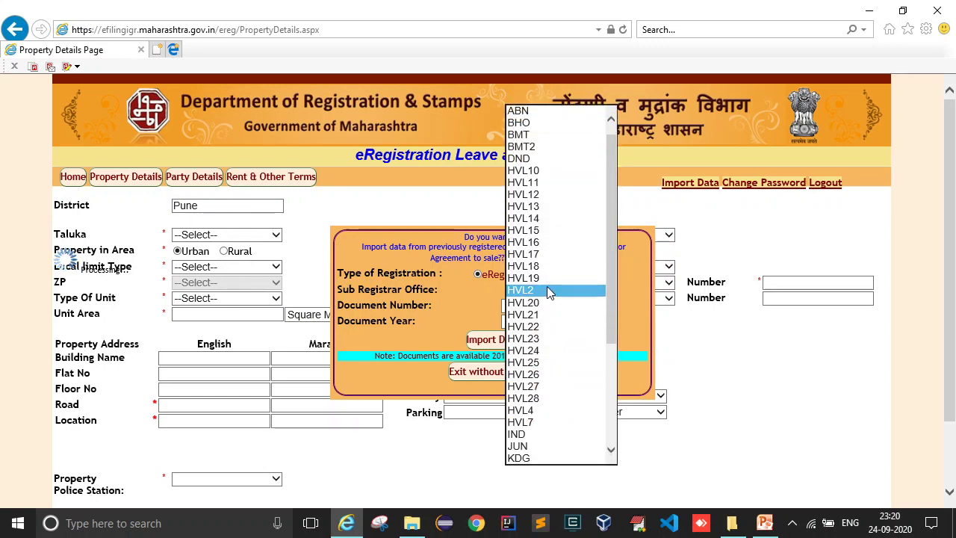
click(550, 291)
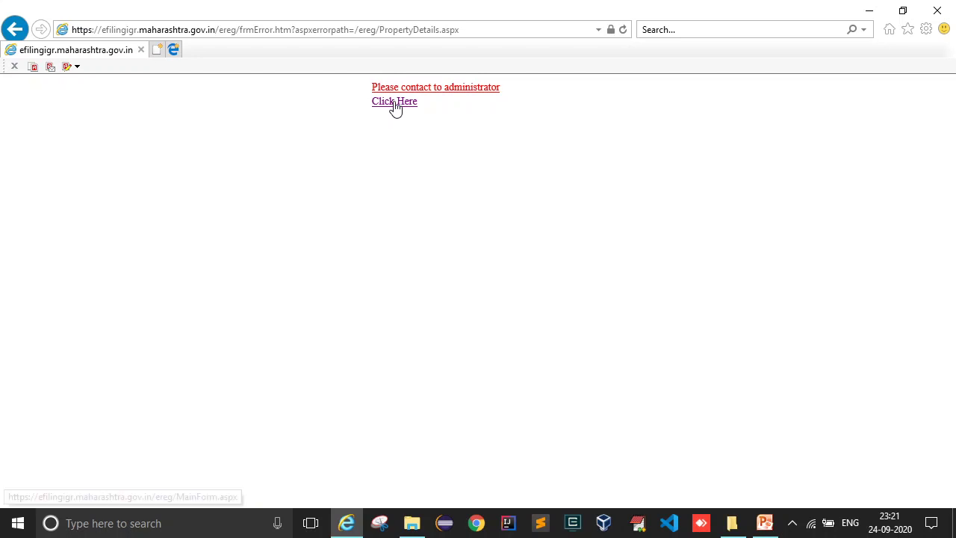
click(397, 107)
- Select Pune as the district and capture and save a fresh thumb impression
click(364, 245)
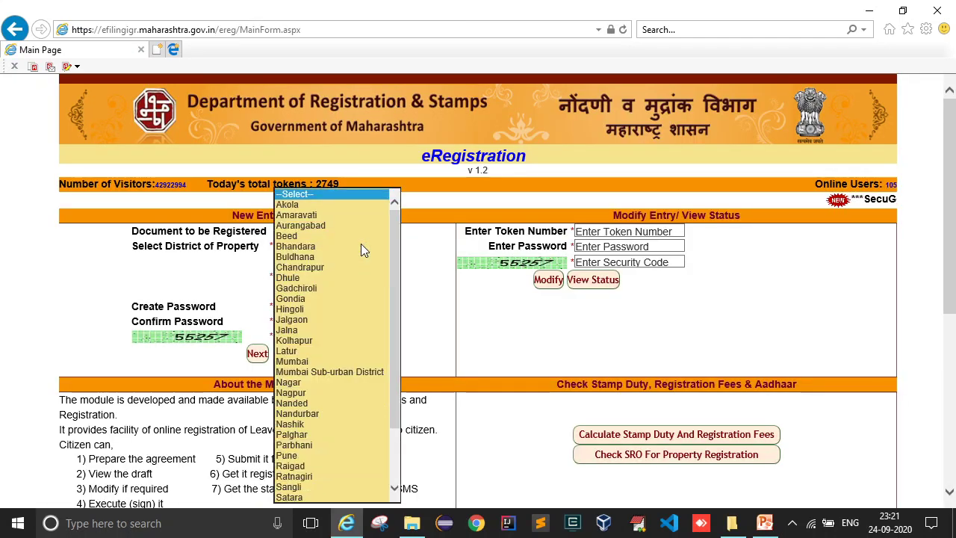
text(pu)
key(Return)
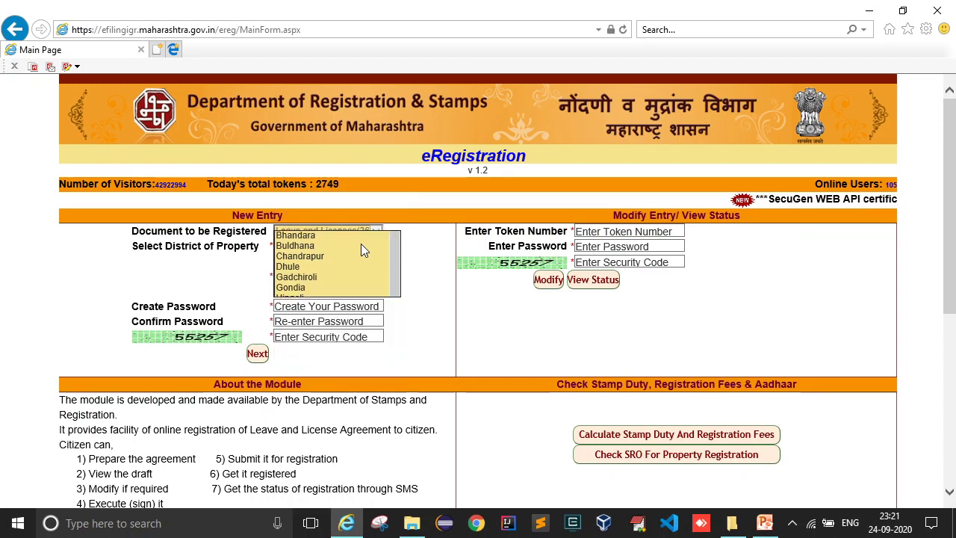
click(332, 277)
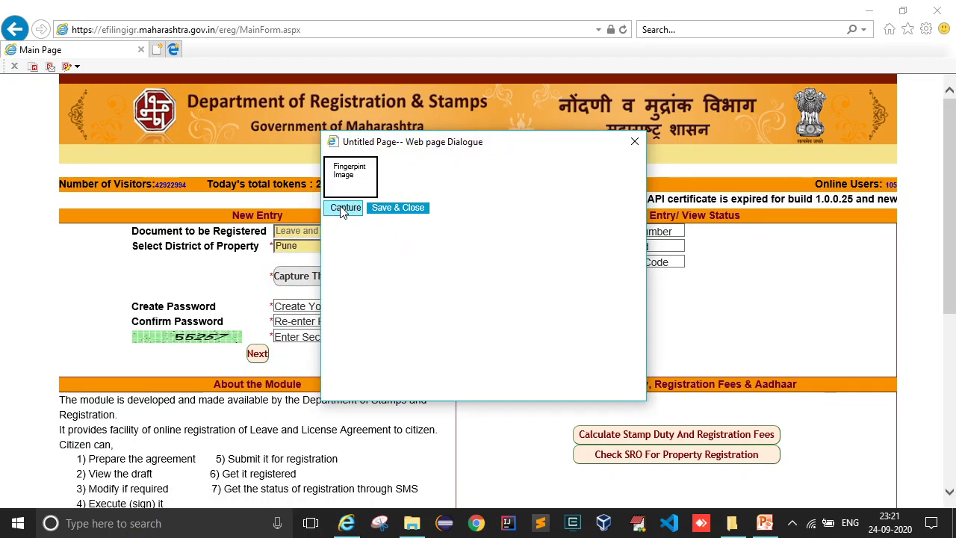
click(342, 209)
click(403, 209)
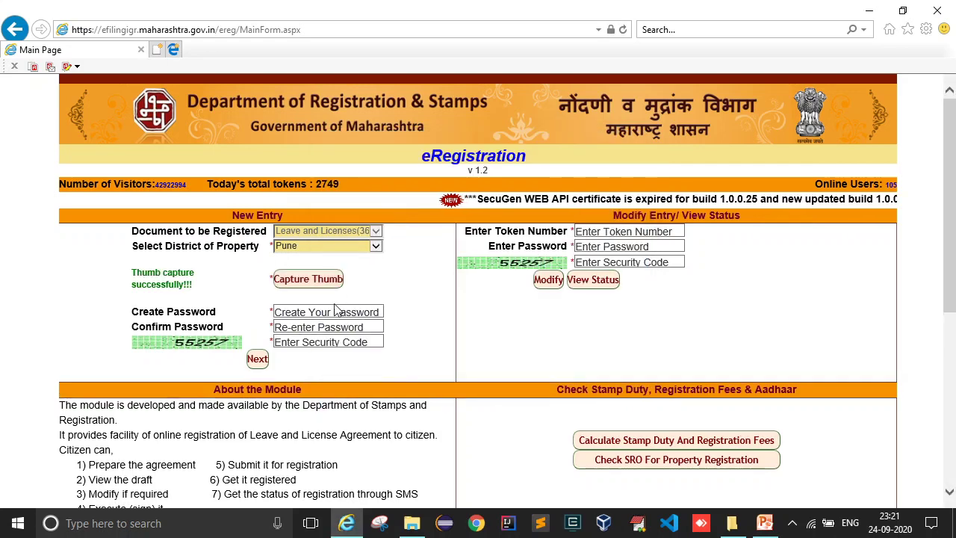
- Enter the matching password and confirmation plus the new captcha security code, then submit
click(316, 313)
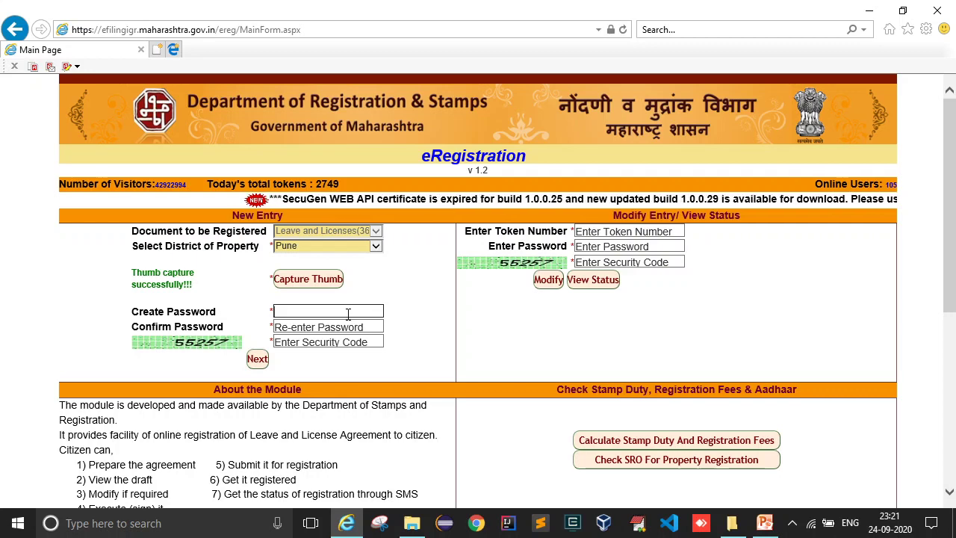
text(*******)
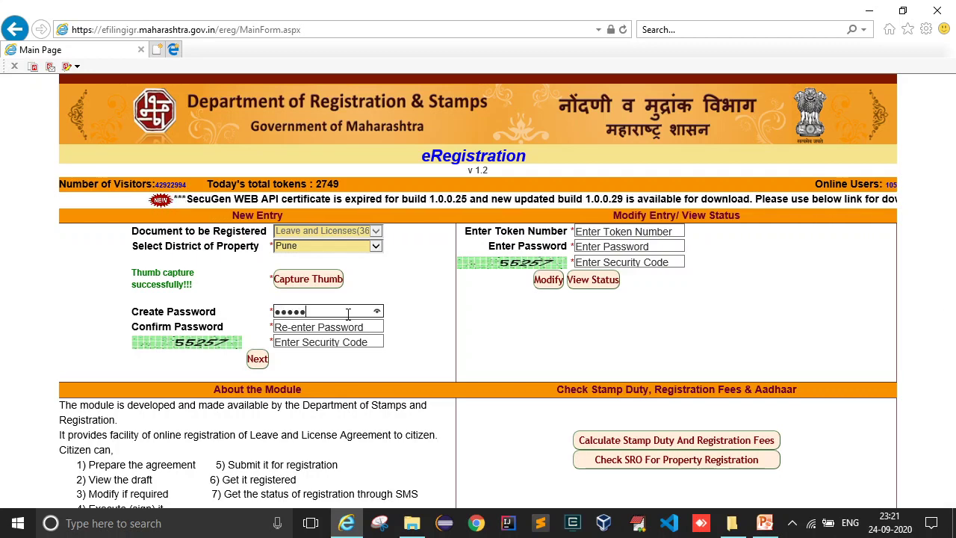
text(**)
key(Tab)
text(**)
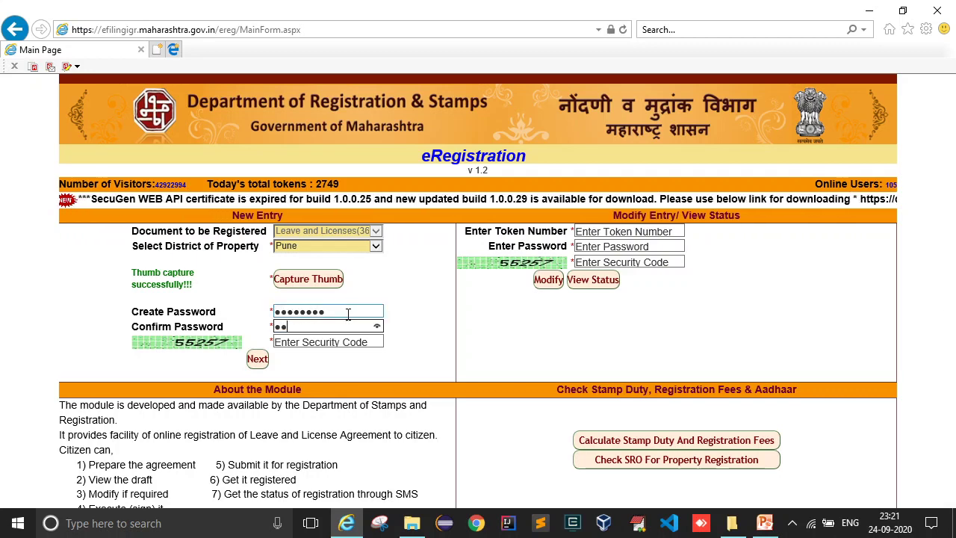
text(*******)
click(337, 341)
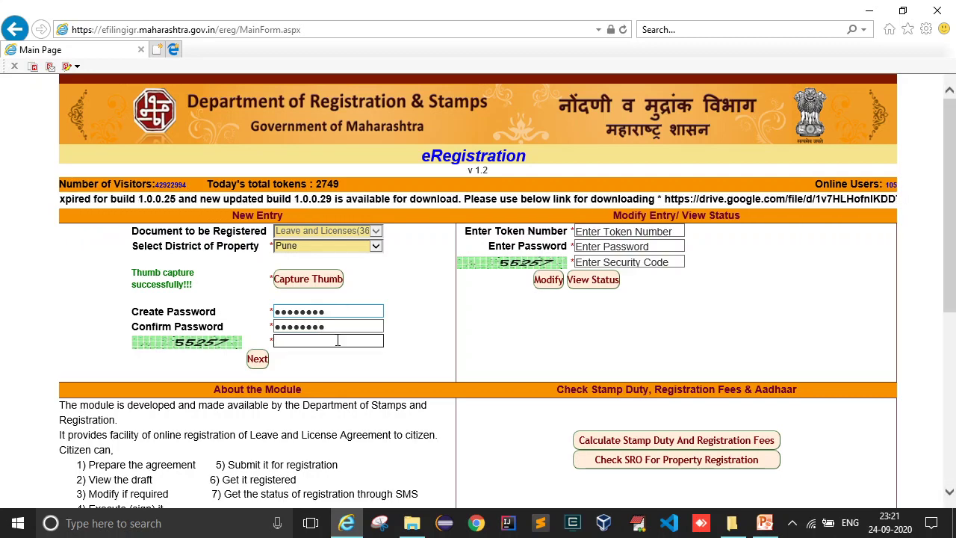
text(55257)
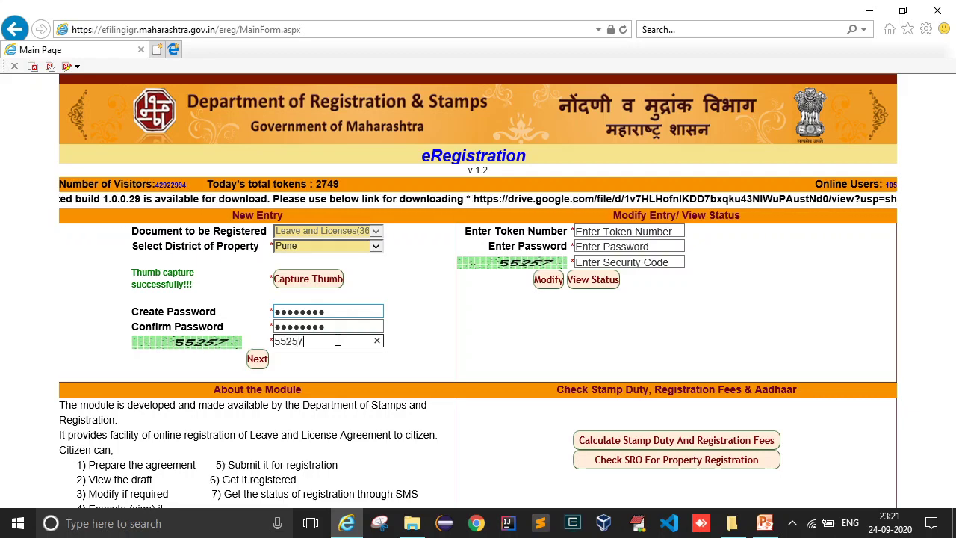
drag(334, 328, 269, 330)
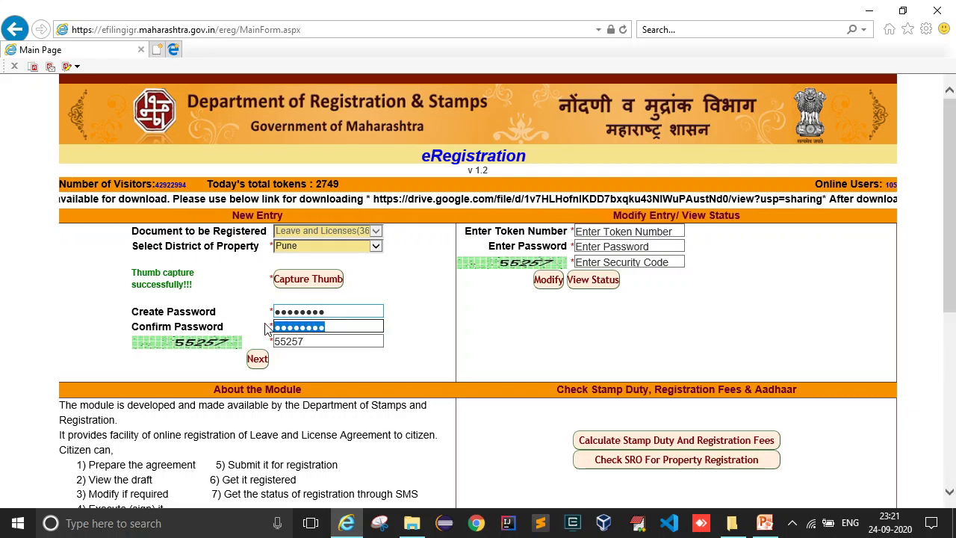
click(416, 318)
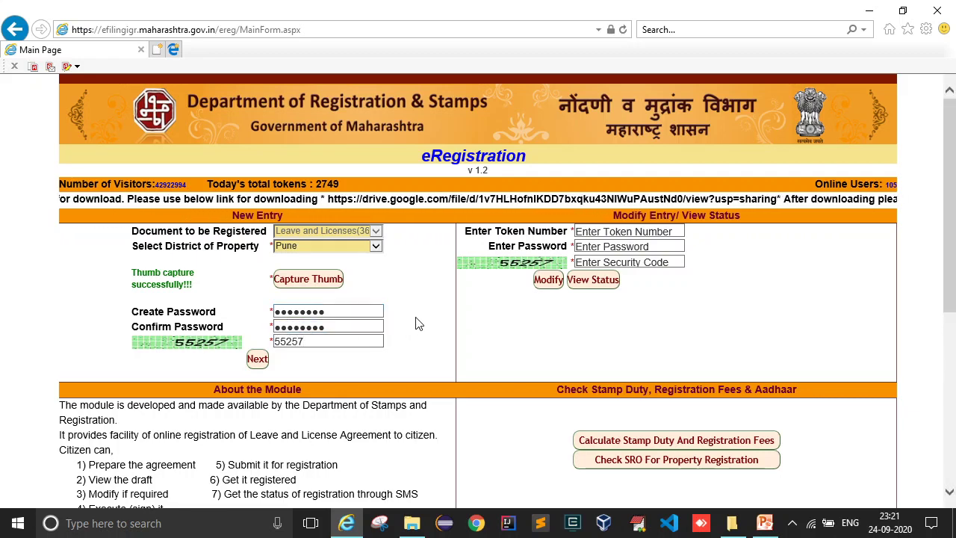
click(257, 359)
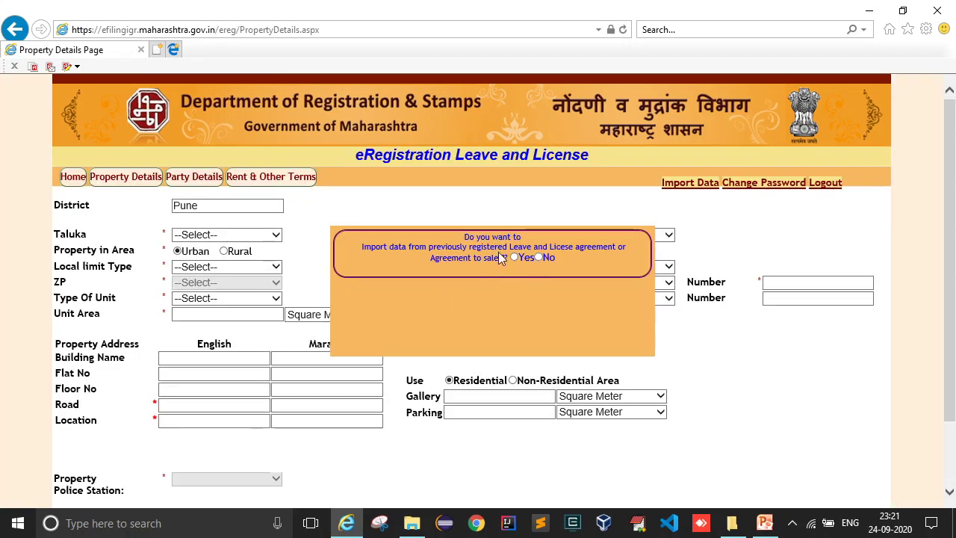
- Choose Yes to import and set sub registrar office HVL14, then exit without importing
click(515, 257)
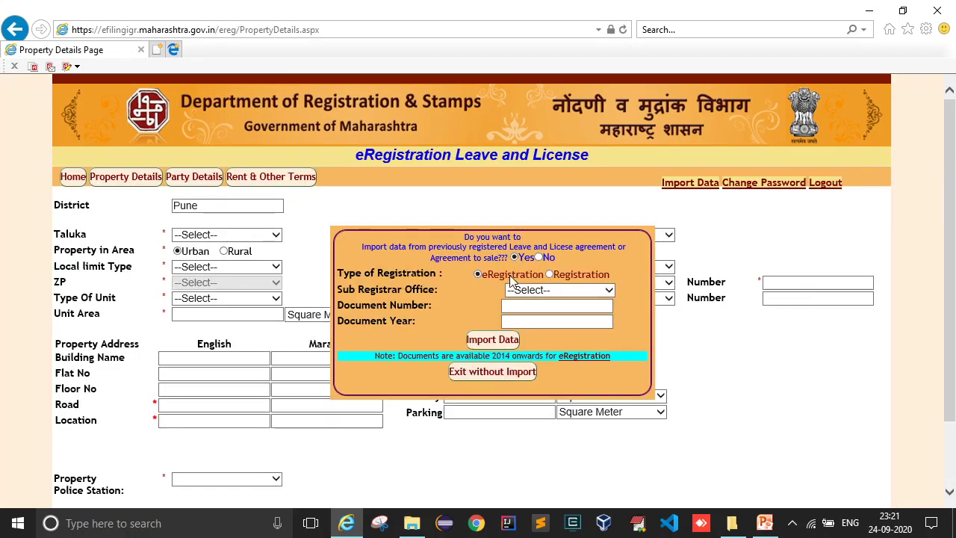
click(527, 290)
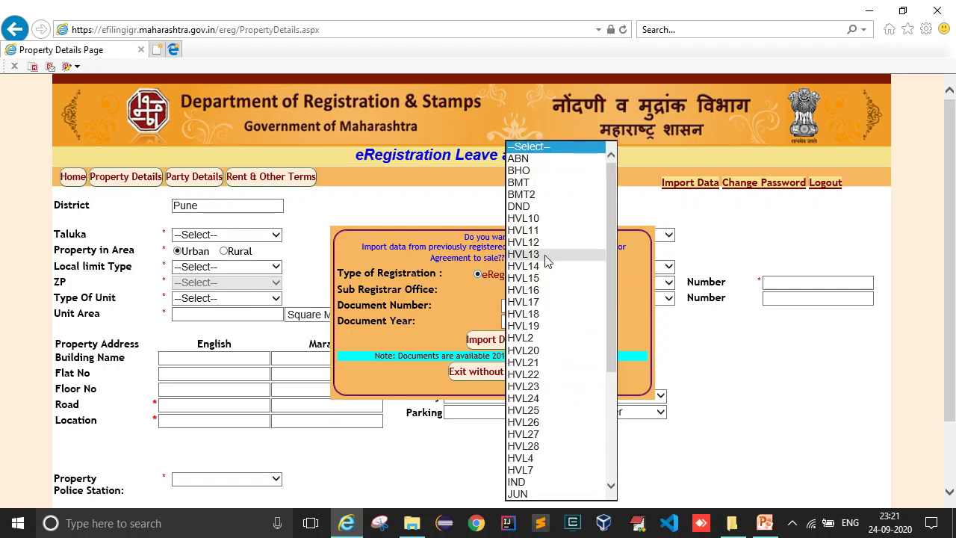
click(543, 270)
click(525, 306)
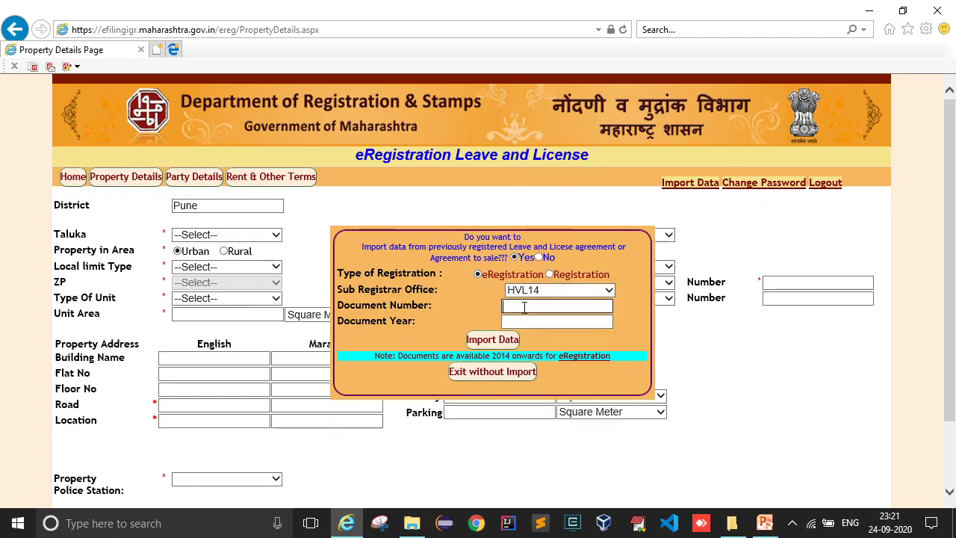
click(524, 321)
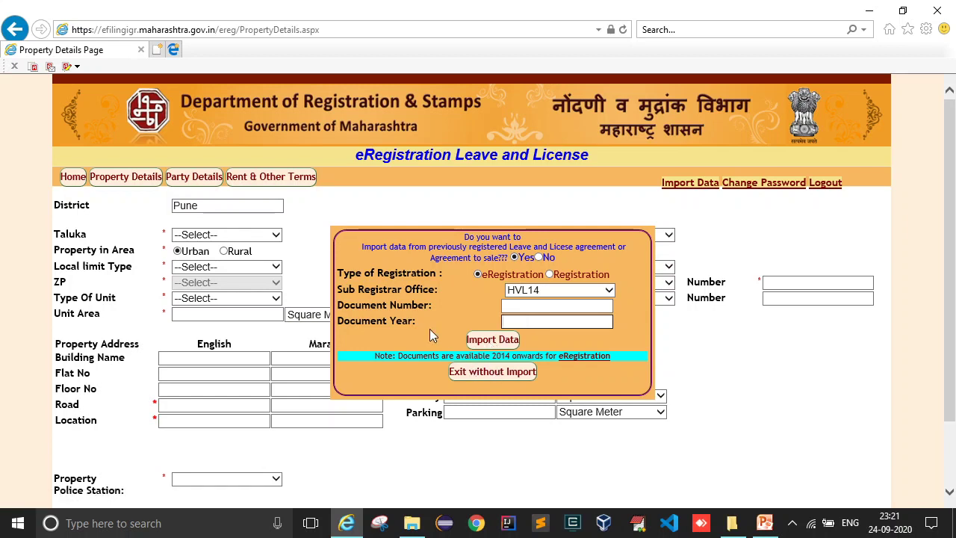
click(496, 372)
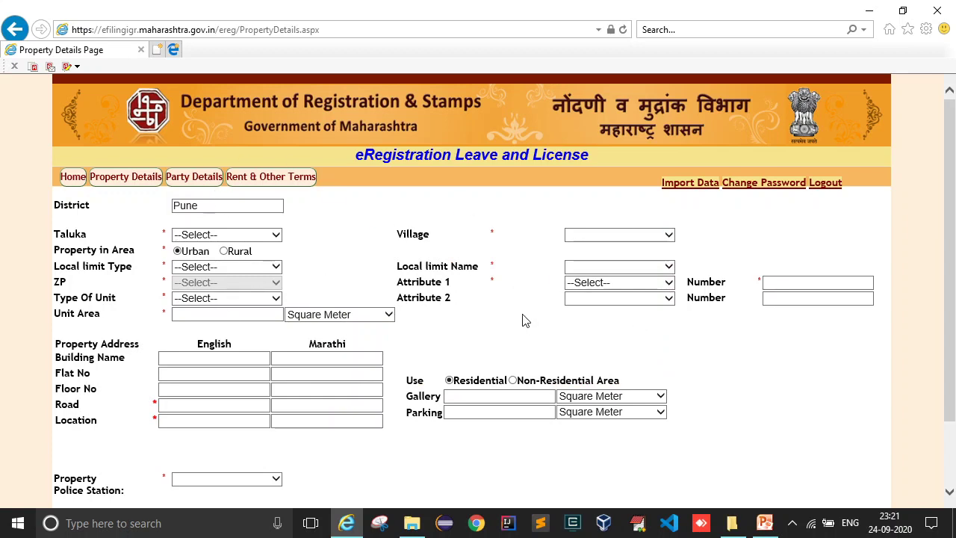
- Set taluka Haveli, village Atakarwadi, and local limit Corporation named Pune
click(276, 236)
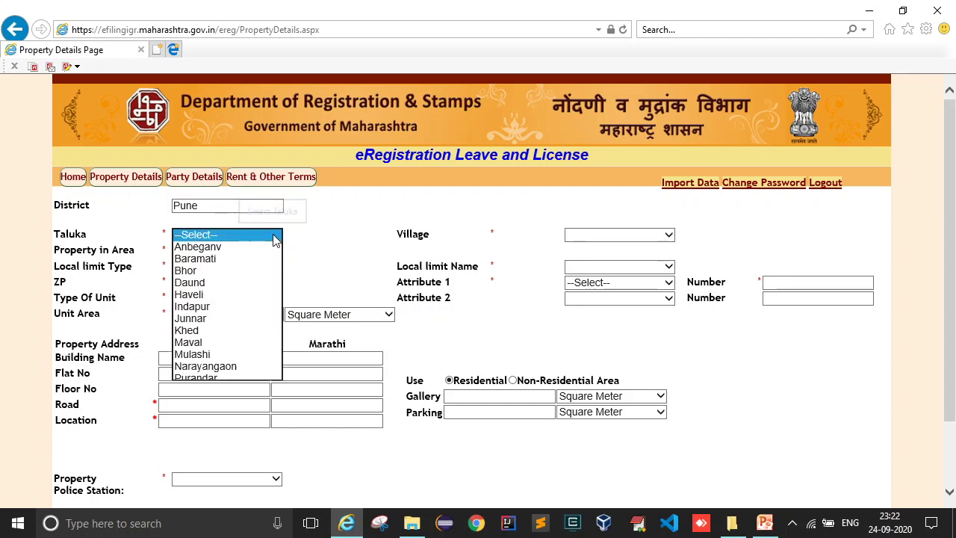
click(198, 296)
click(660, 236)
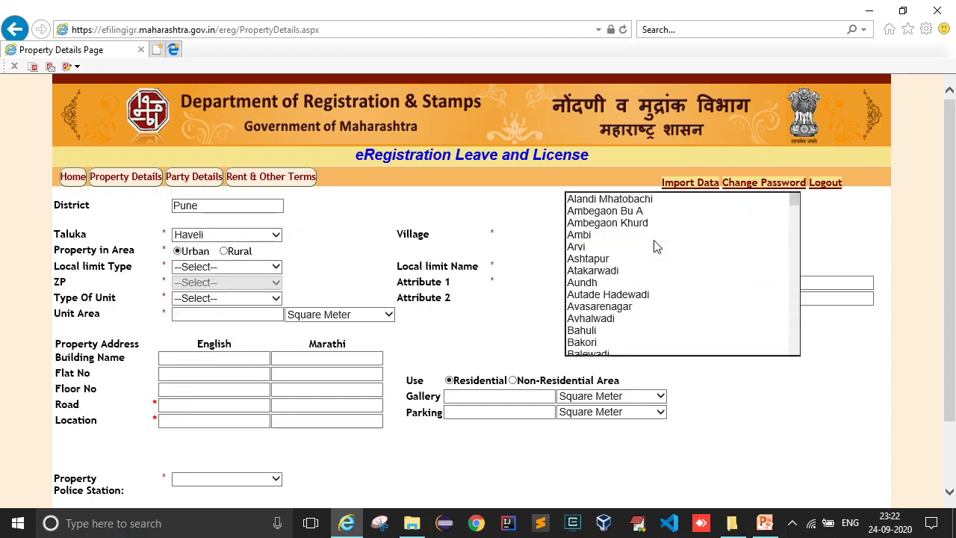
click(608, 271)
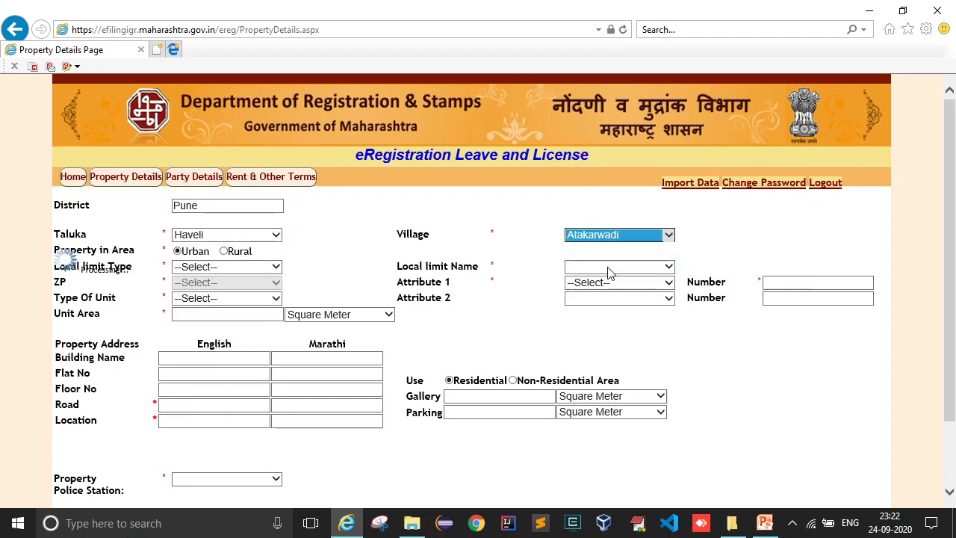
click(199, 270)
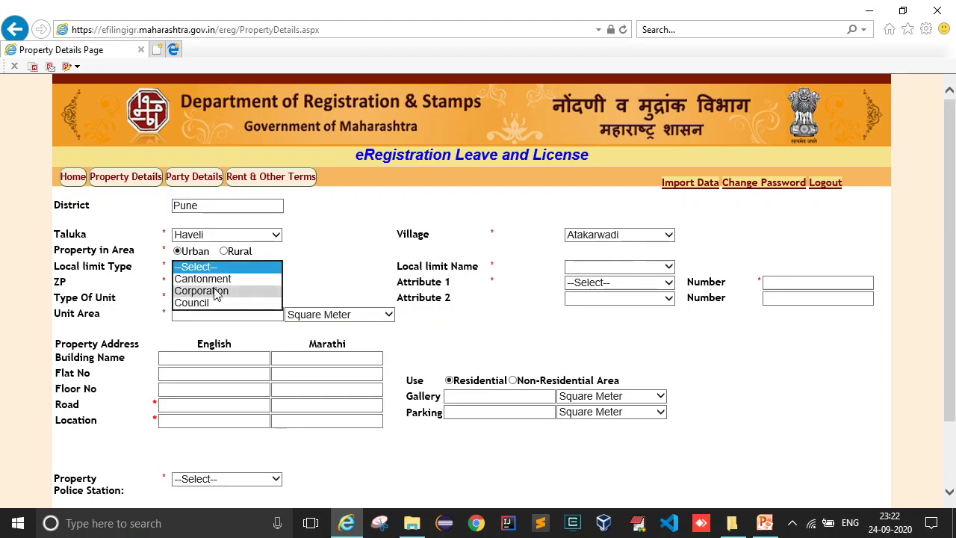
click(216, 292)
click(618, 271)
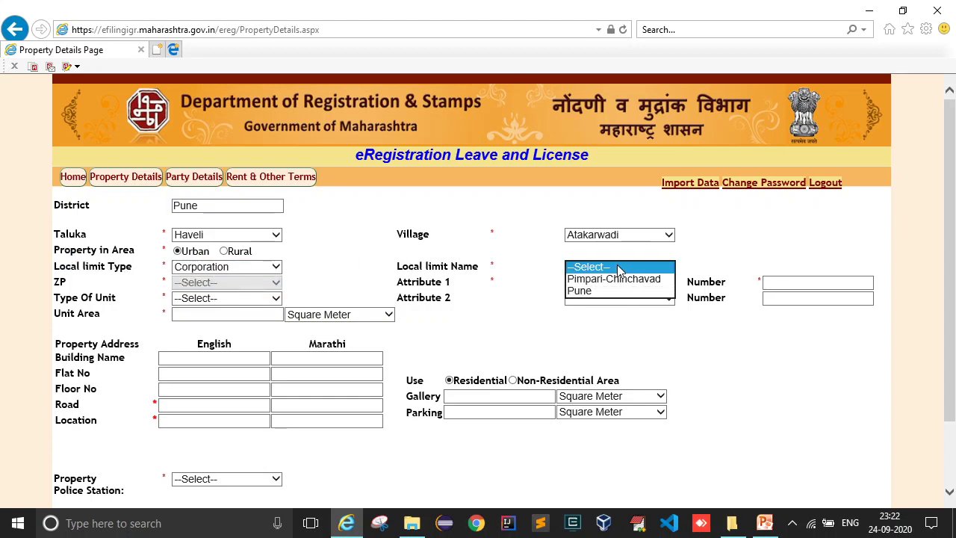
click(605, 284)
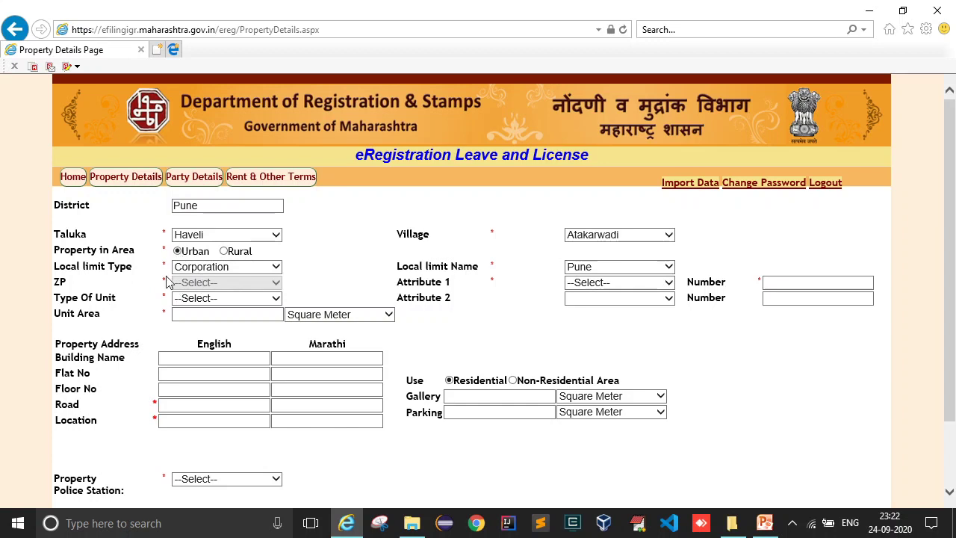
- Set the unit type to Apartment/Flat with a 500 Square Feet unit area
click(217, 299)
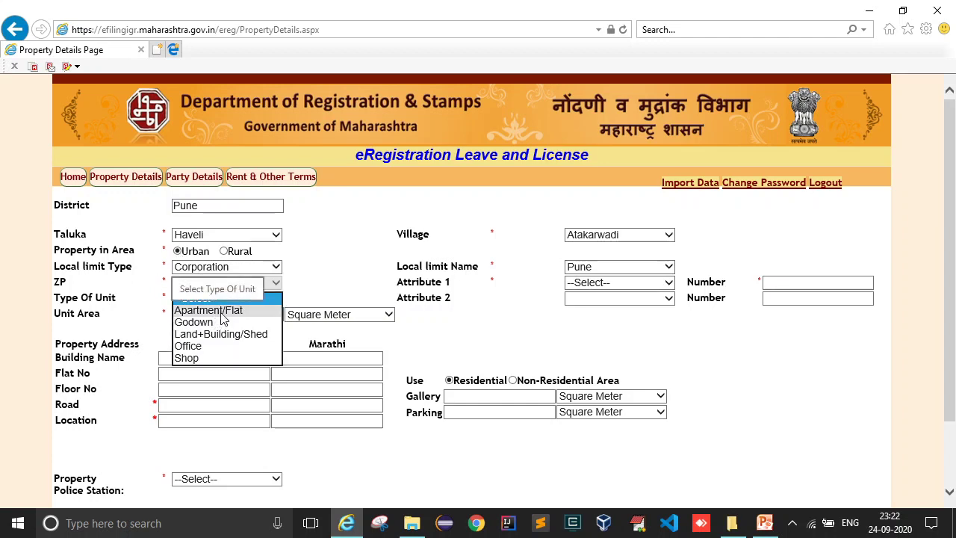
click(221, 314)
click(243, 304)
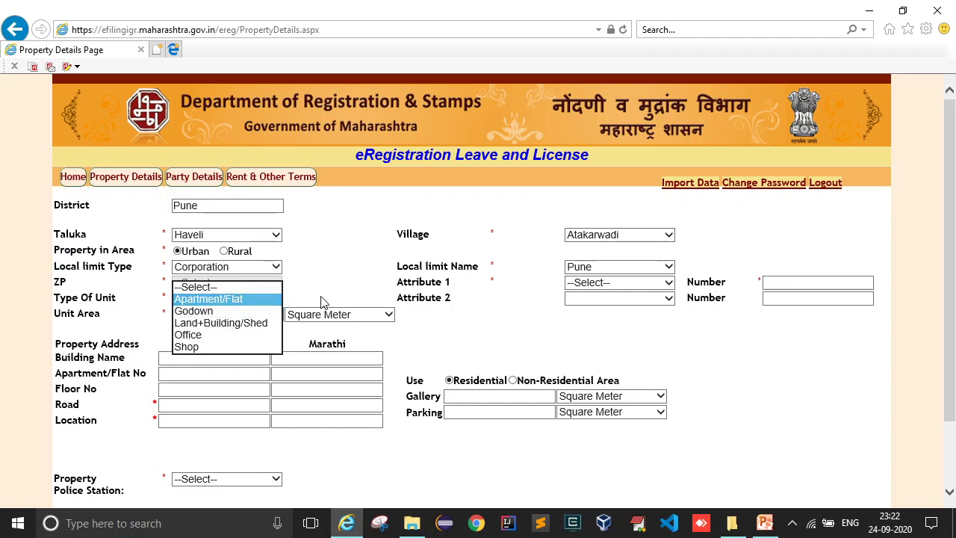
click(224, 298)
click(243, 314)
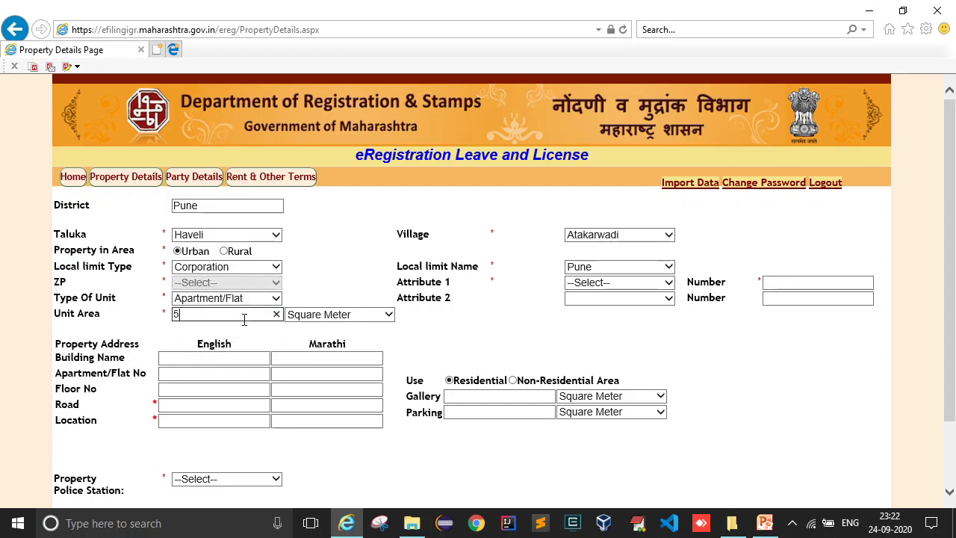
click(342, 319)
click(335, 336)
- Set Attribute 1 to Plot Number 55, leaving Attribute 2 unset
click(595, 299)
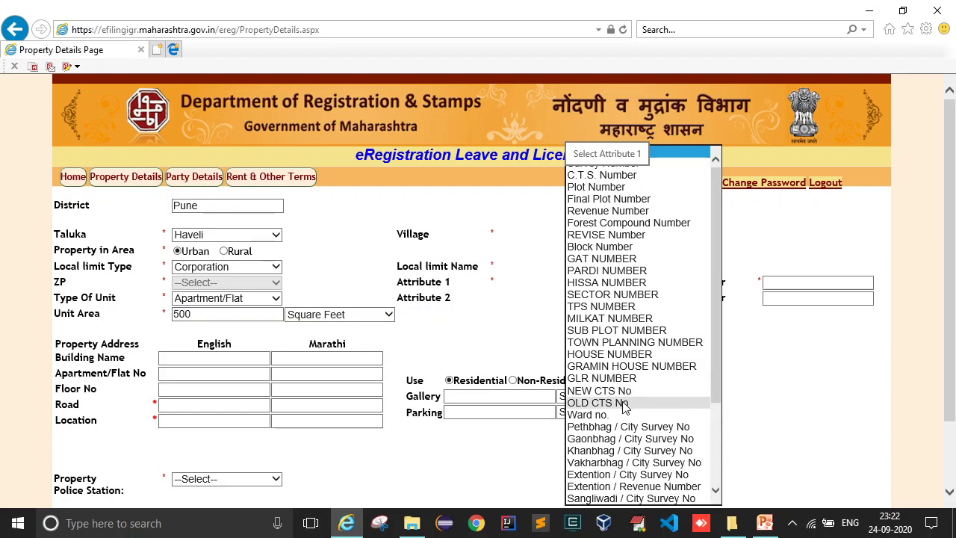
key(p)
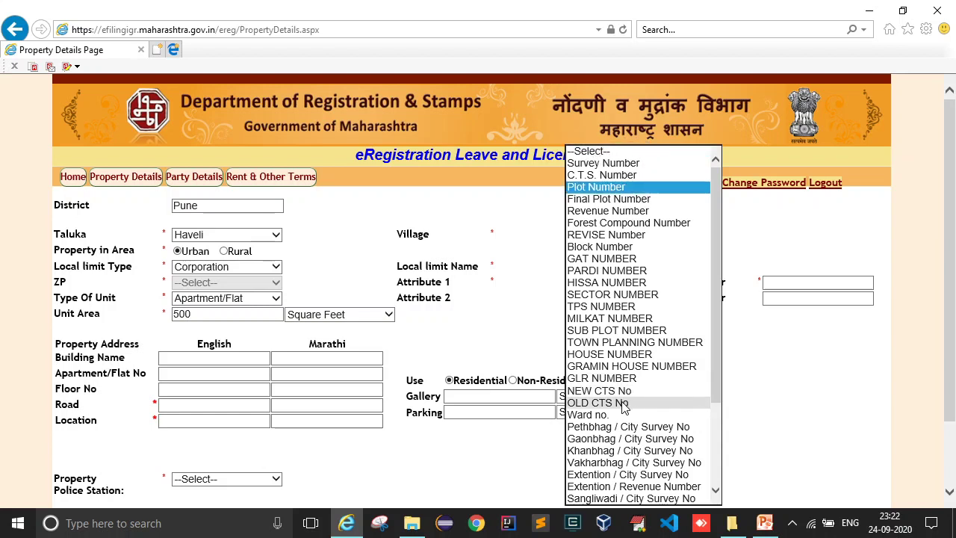
key(Return)
click(814, 284)
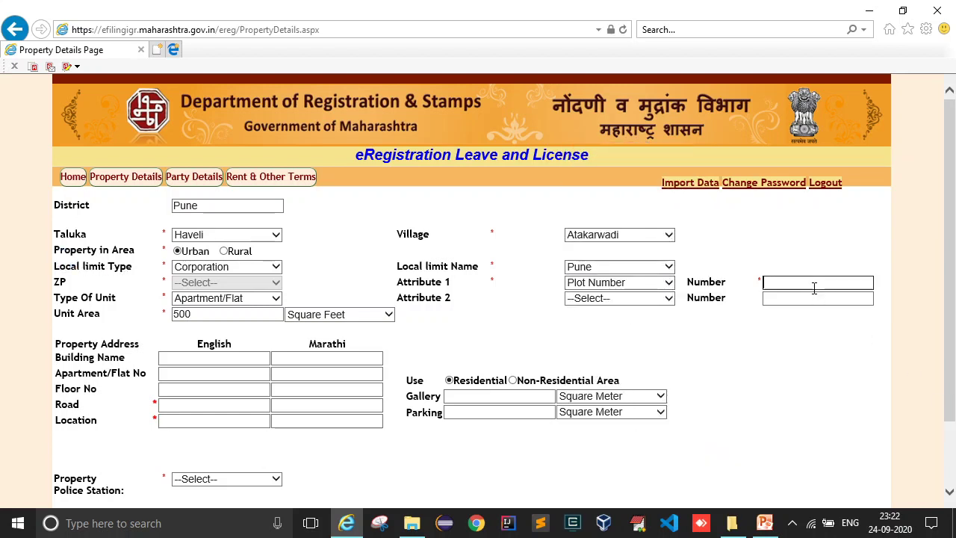
text(55)
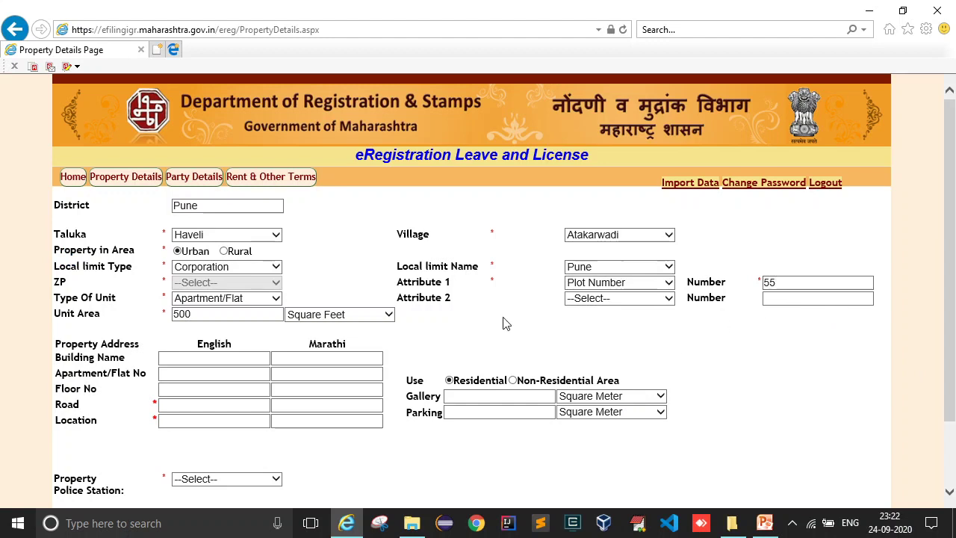
click(580, 299)
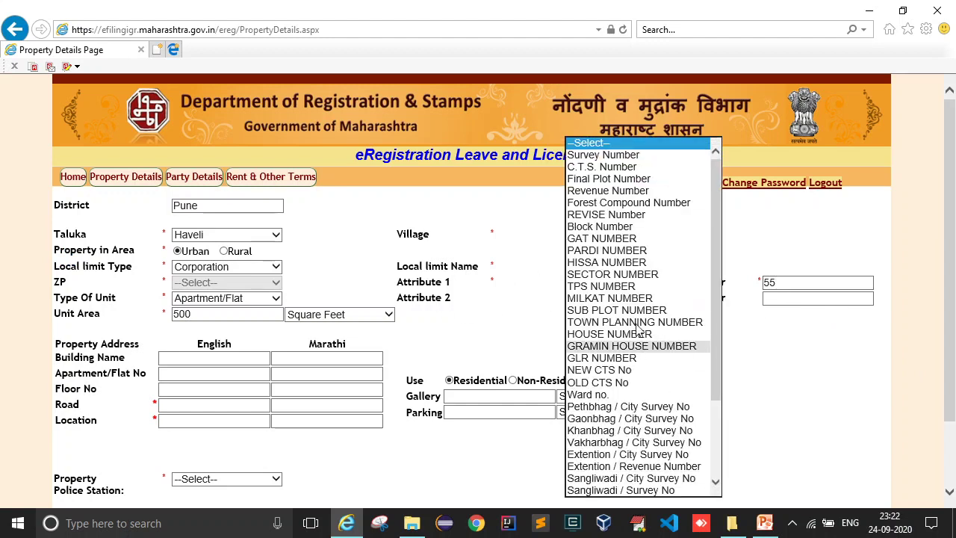
click(478, 311)
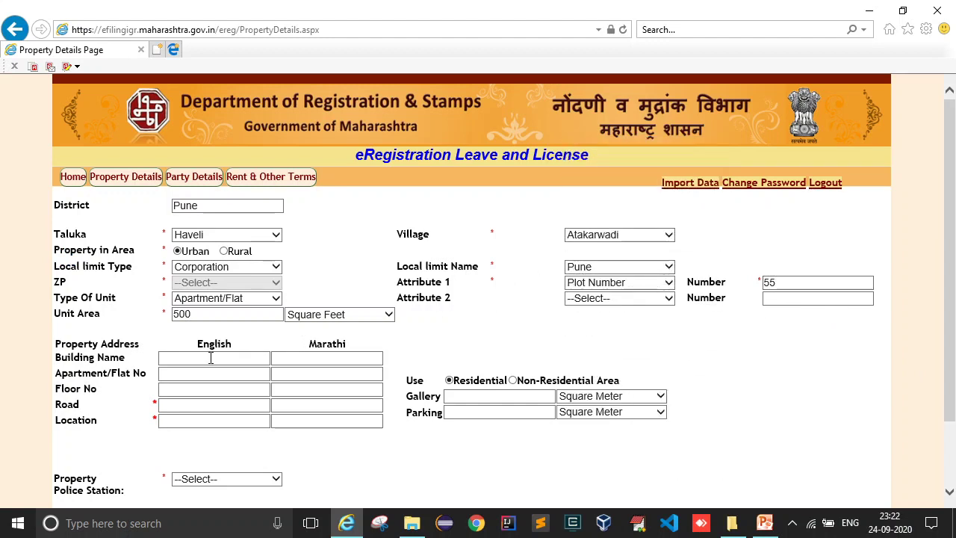
- Enter building name ABC and apartment/flat number 5
scroll(216, 356, down, 1)
click(183, 294)
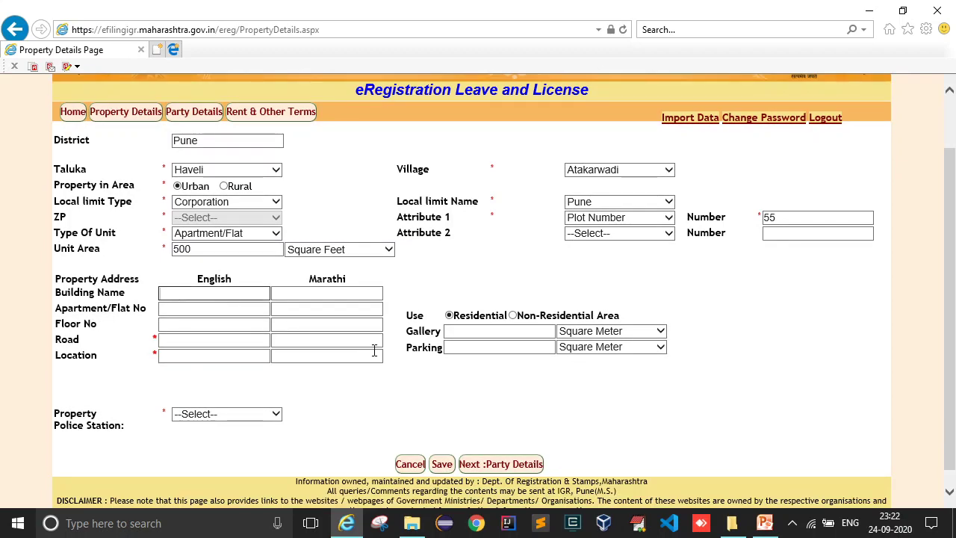
text(ABC)
key(Tab)
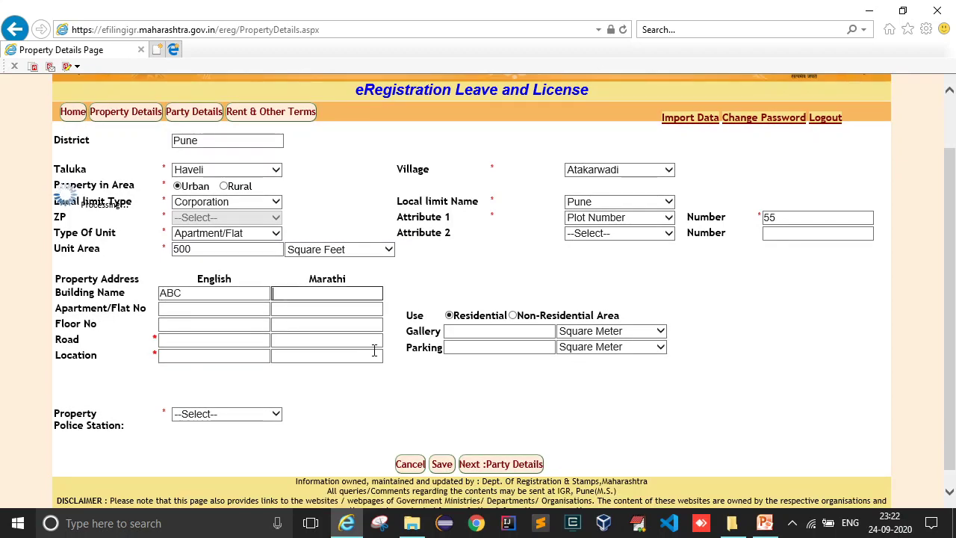
scroll(64, 196, up, 1)
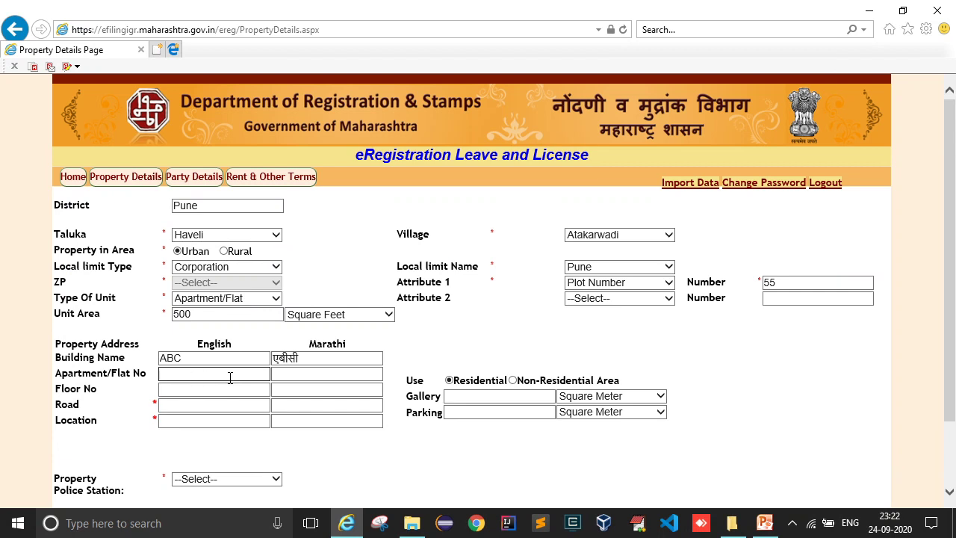
- Fill in floor number 4, road XYZ Road and location Pune
click(208, 389)
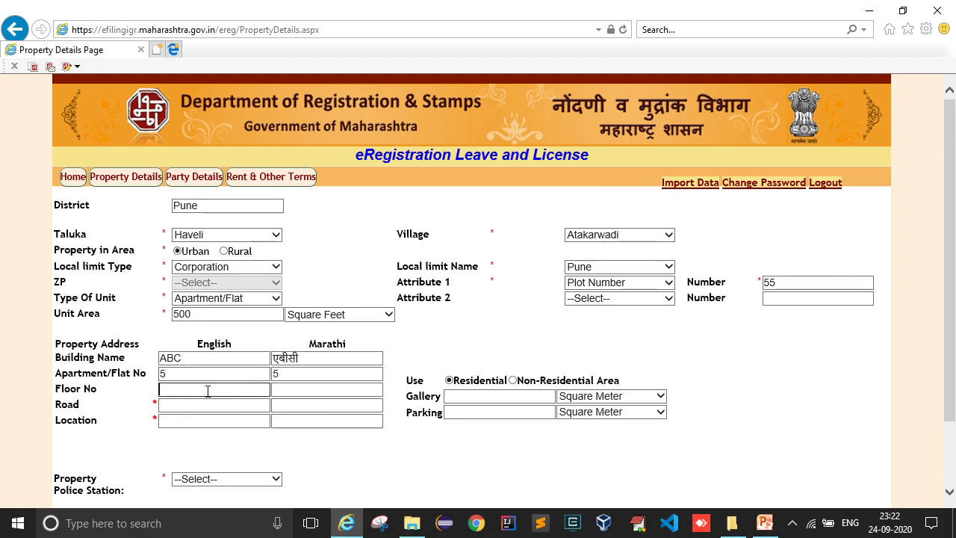
text(4)
click(206, 405)
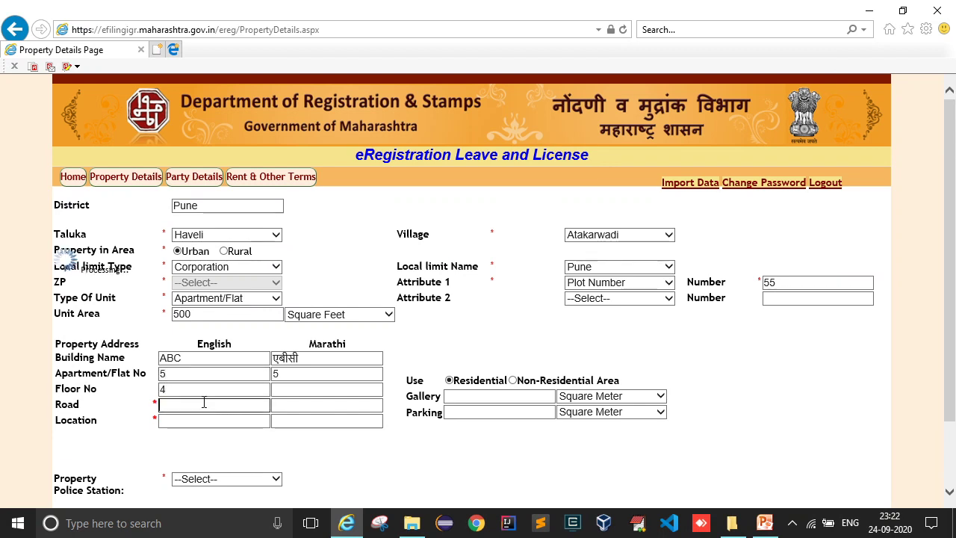
text(XYZ Road)
key(Tab)
scroll(235, 397, down, 1)
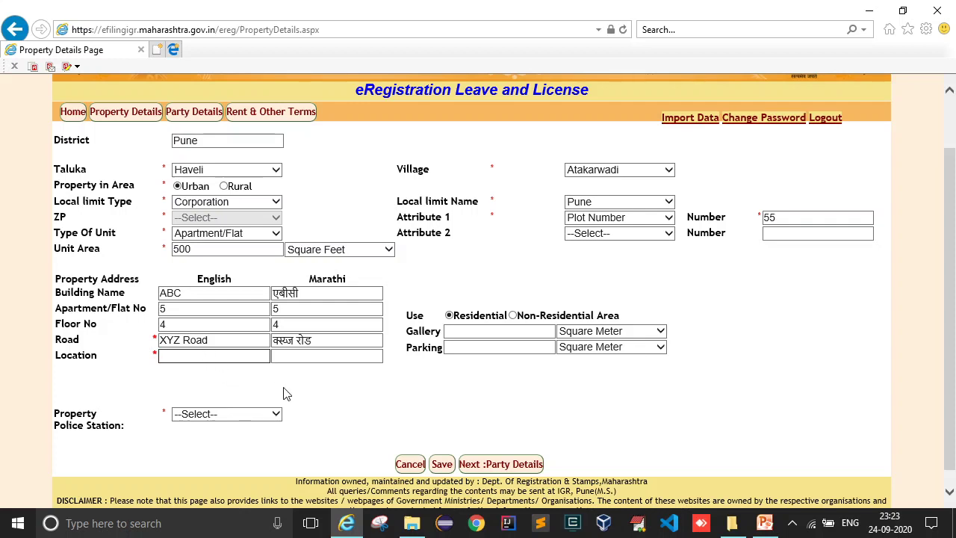
text(F)
key(Tab)
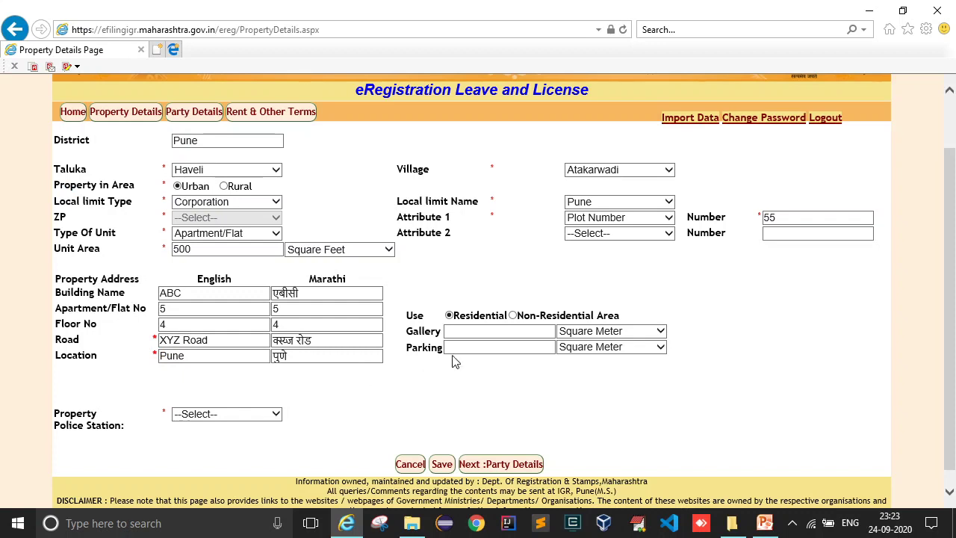
- Keep the property use Residential and gallery and parking areas in Square Meter
click(514, 316)
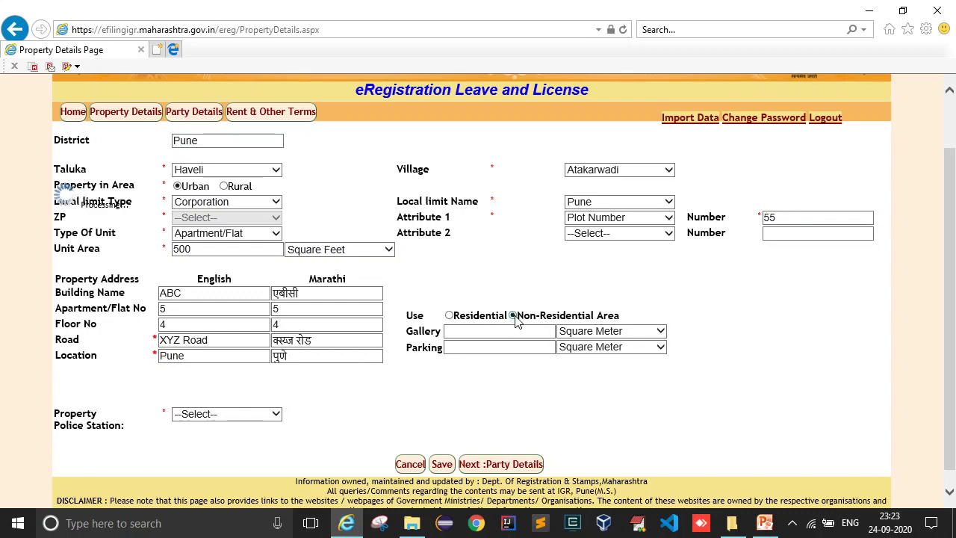
click(454, 316)
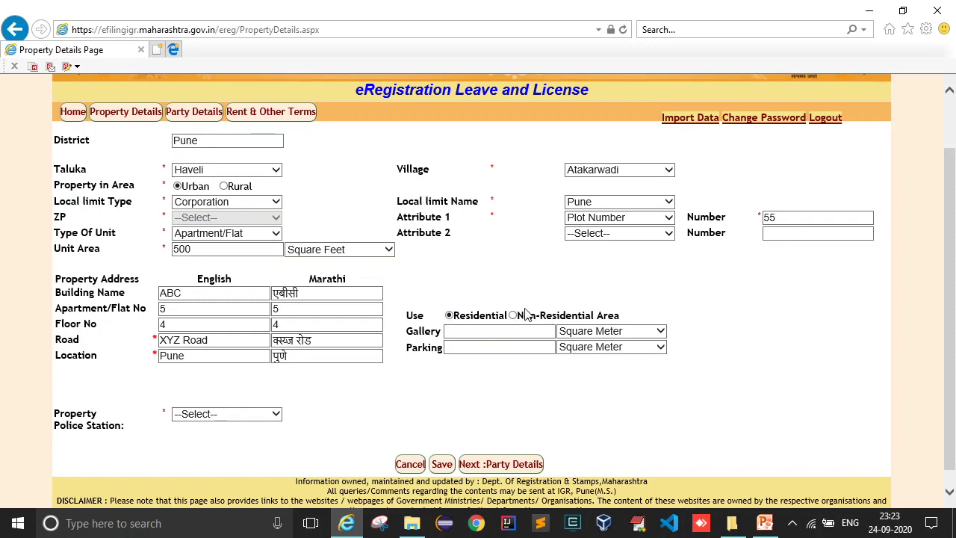
click(491, 334)
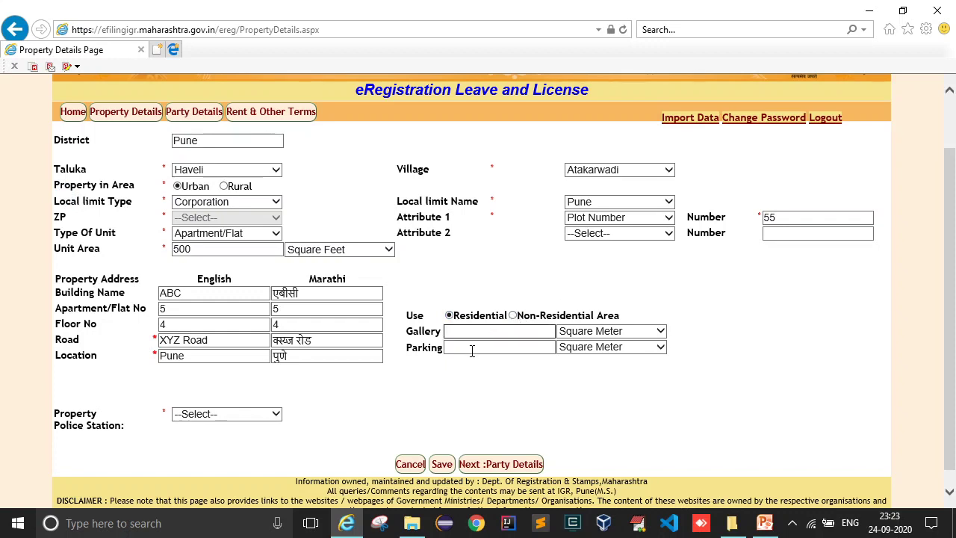
click(598, 333)
click(602, 332)
click(604, 346)
click(590, 363)
- Set the property police station to Chikhali and save the property to get a token number
click(471, 385)
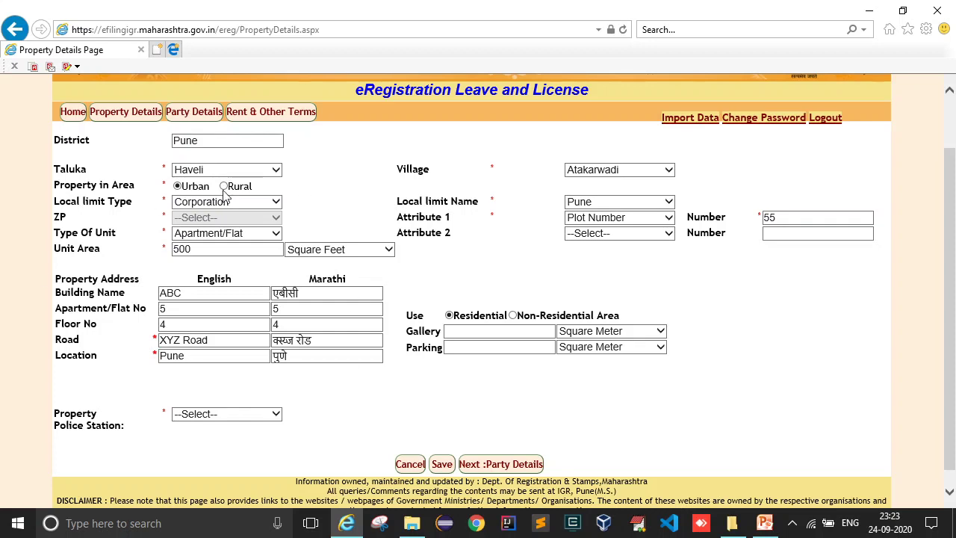
click(234, 414)
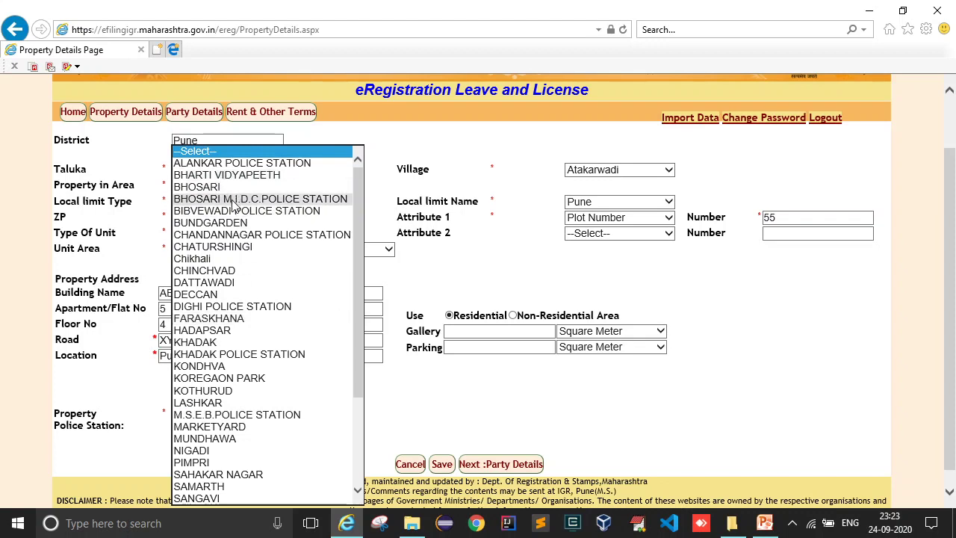
click(202, 258)
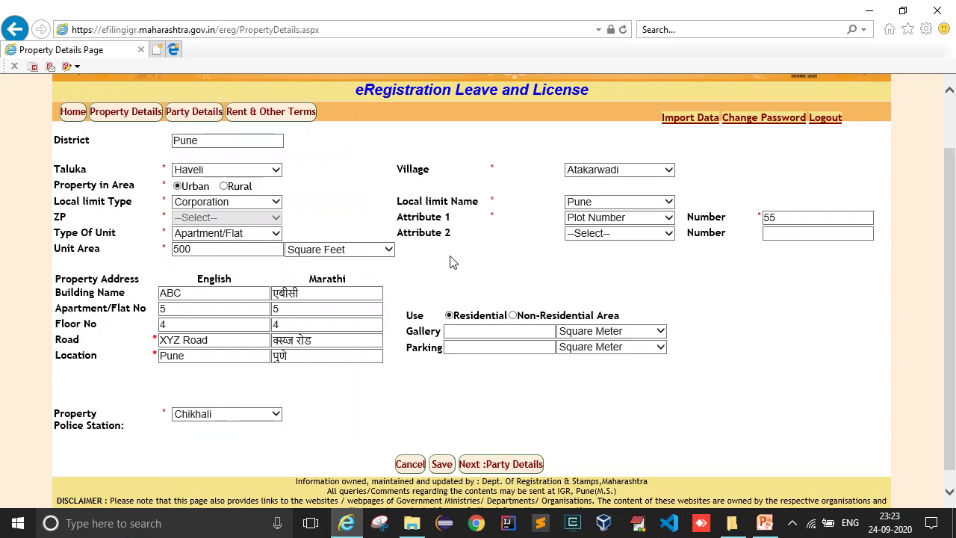
click(441, 463)
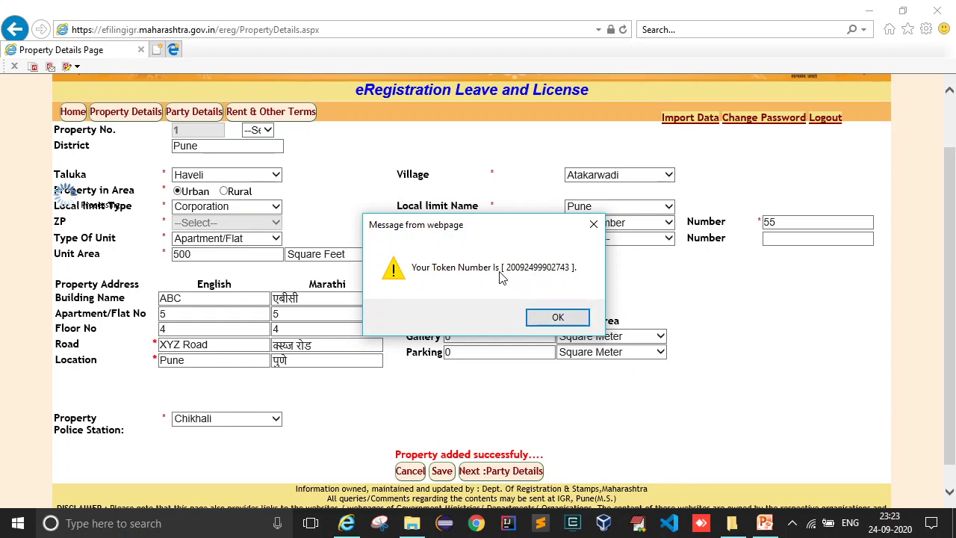
- Launch a blank Notepad via Run and paste the copied token message into it
key(super)
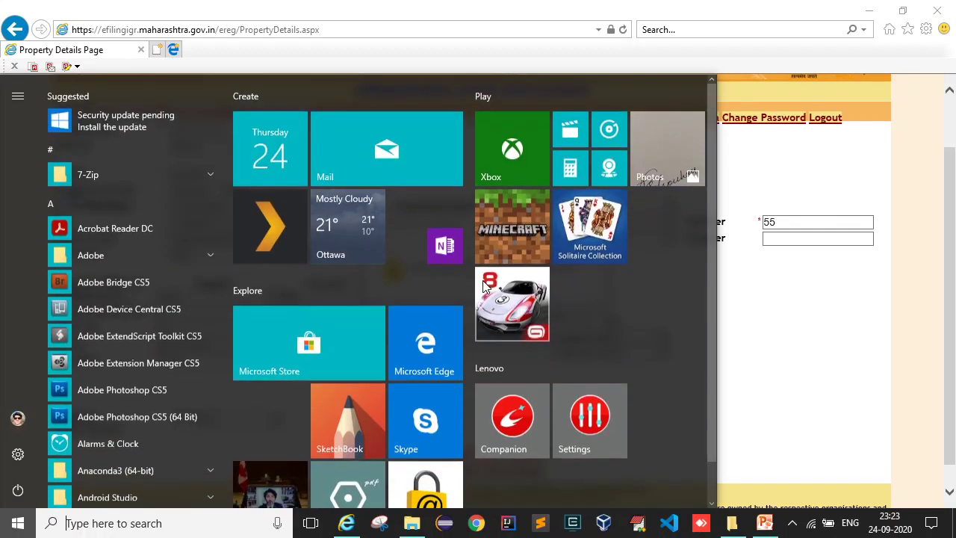
key(super)
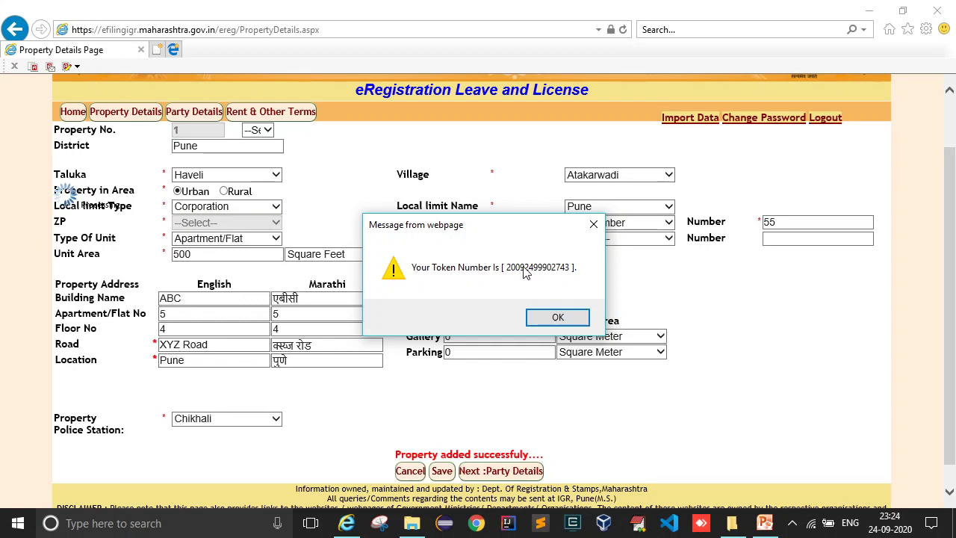
key(super+r)
text(notepad)
key(Return)
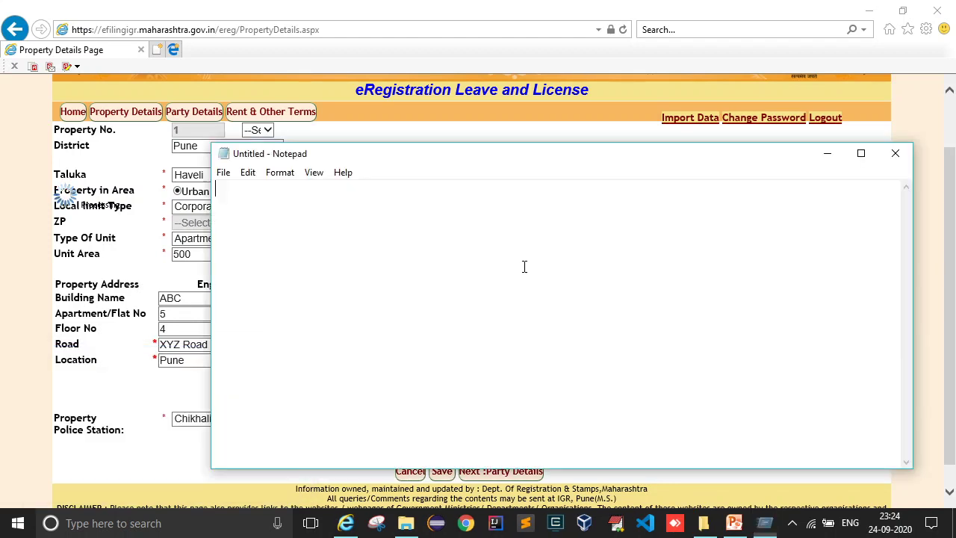
key(ctrl+v)
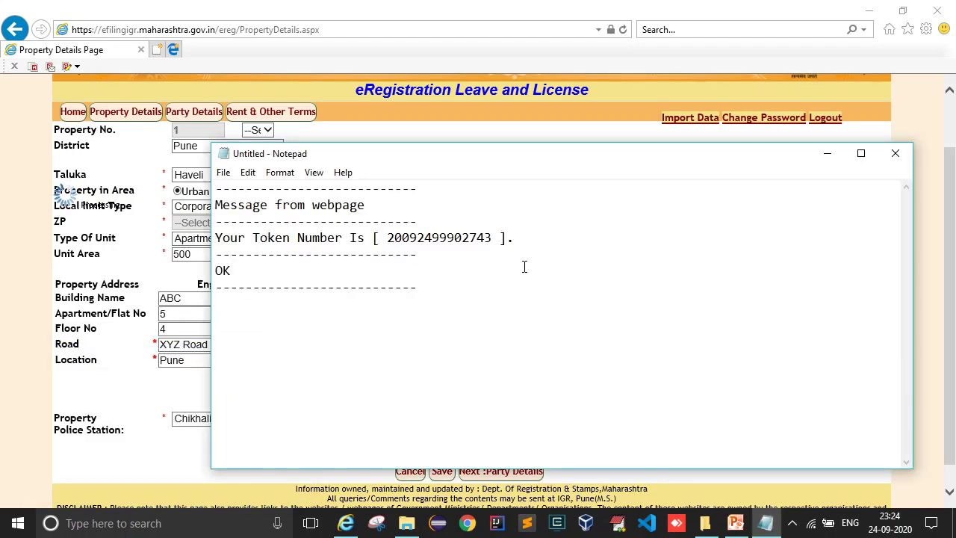
- Trim the pasted text down to just the token number, then minimize Notepad
click(389, 238)
key(ctrl+shift+Home)
key(BackSpace)
key(End)
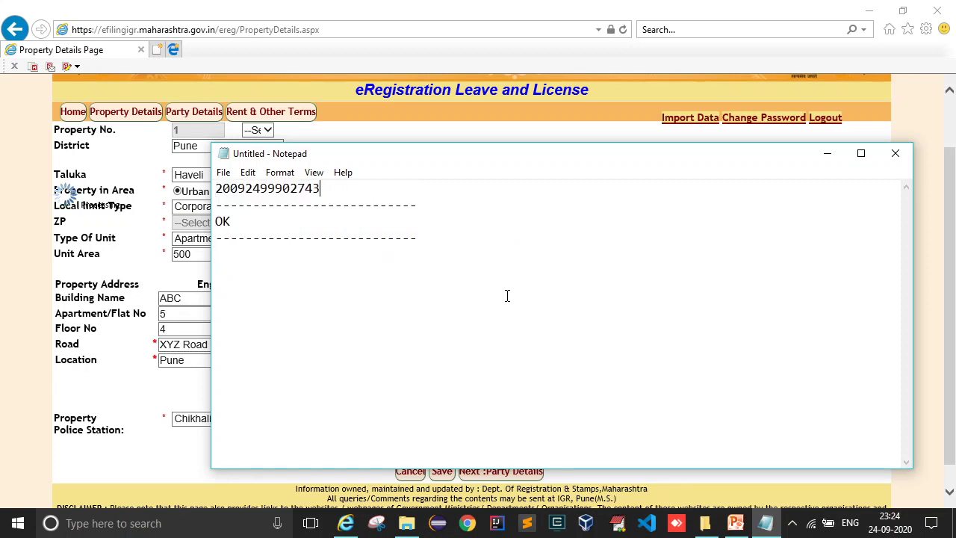
key(ctrl+shift+End)
key(Delete)
click(827, 153)
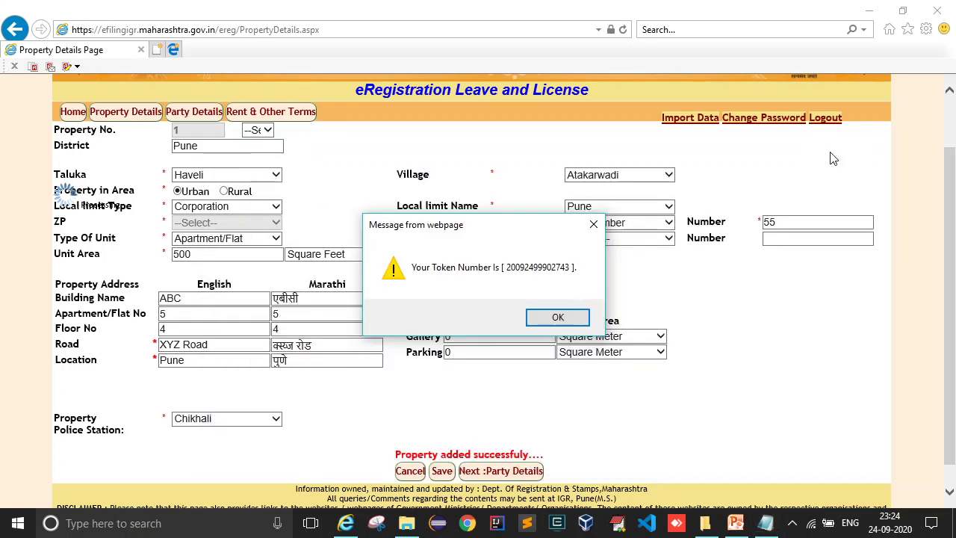
- Dismiss the token message and continue to the Party Details page
click(566, 317)
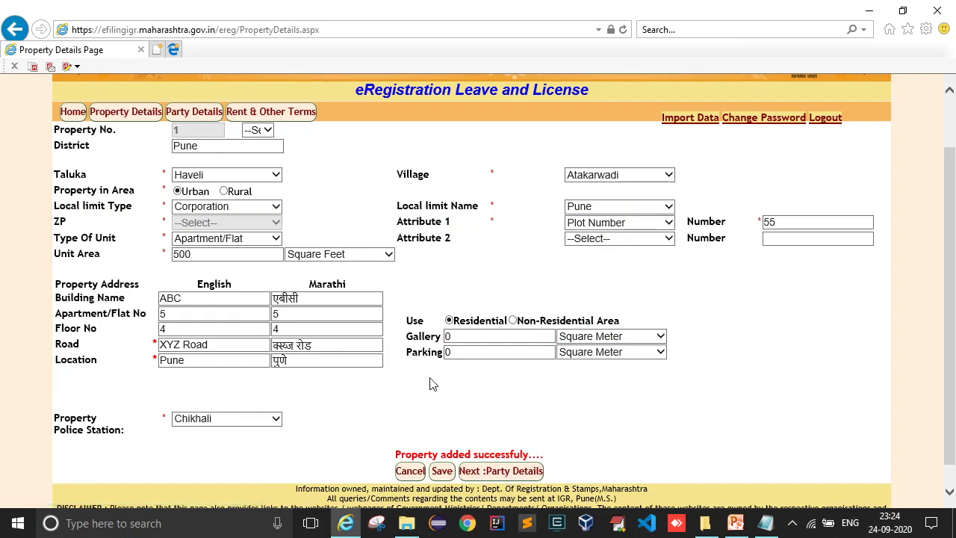
scroll(434, 190, up, 2)
scroll(433, 191, down, 3)
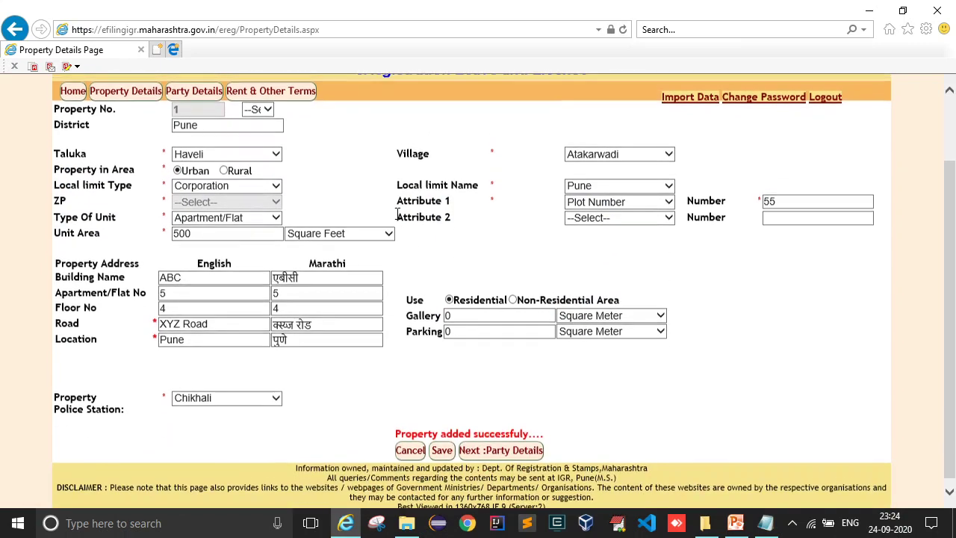
click(503, 450)
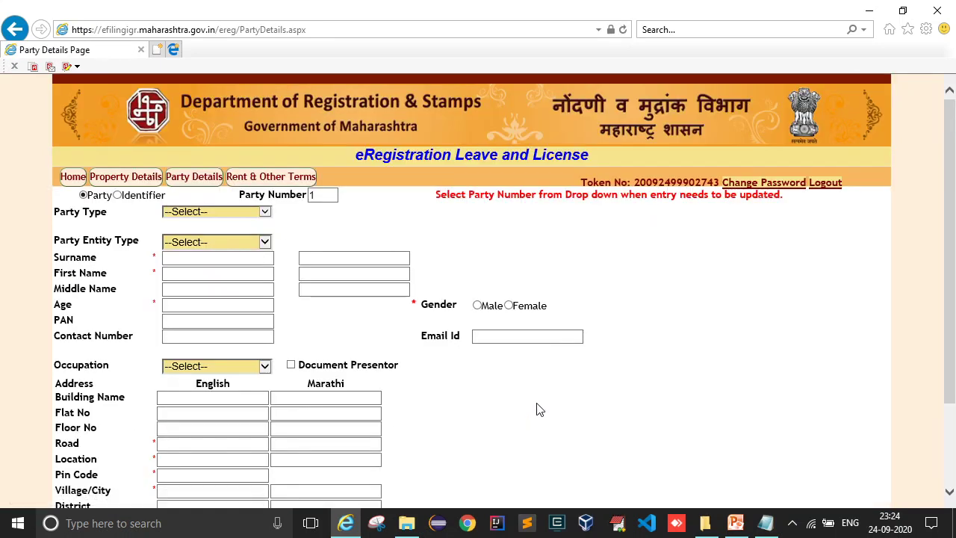
- Check the Party Type list and Save button on the empty party 1 form
click(234, 217)
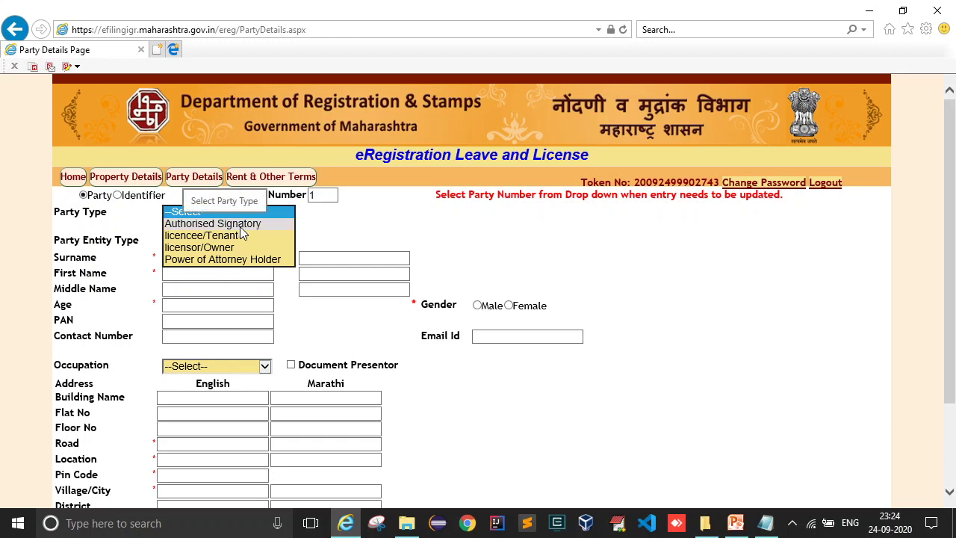
click(373, 227)
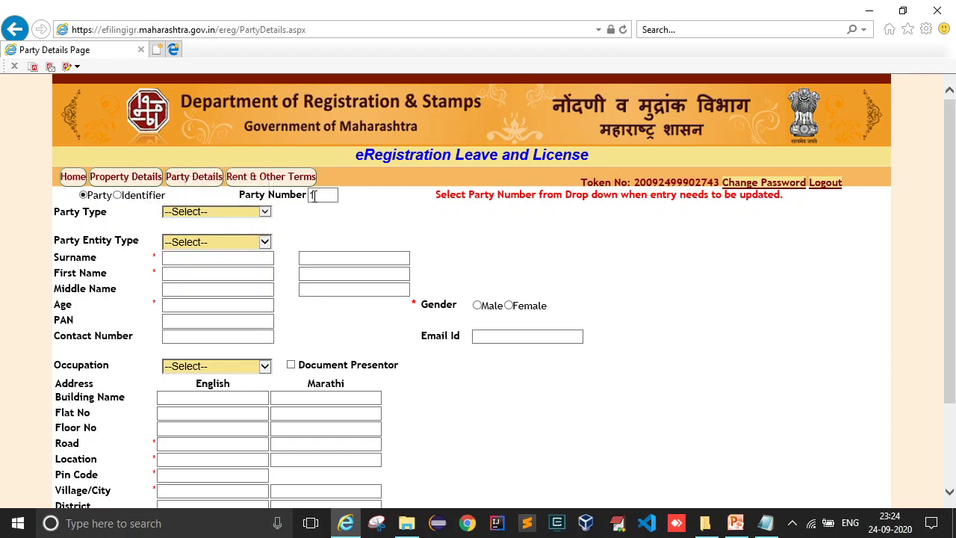
scroll(351, 205, down, 3)
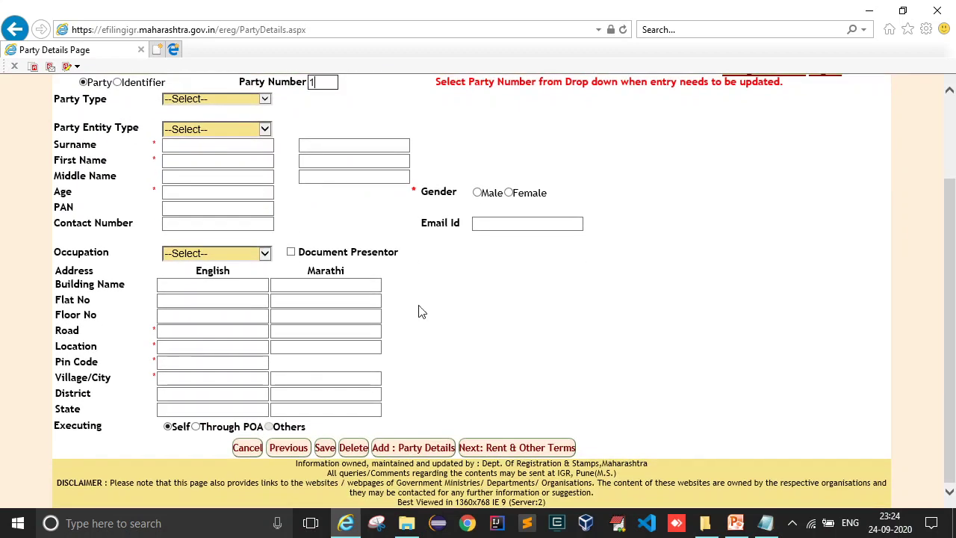
scroll(245, 156, up, 2)
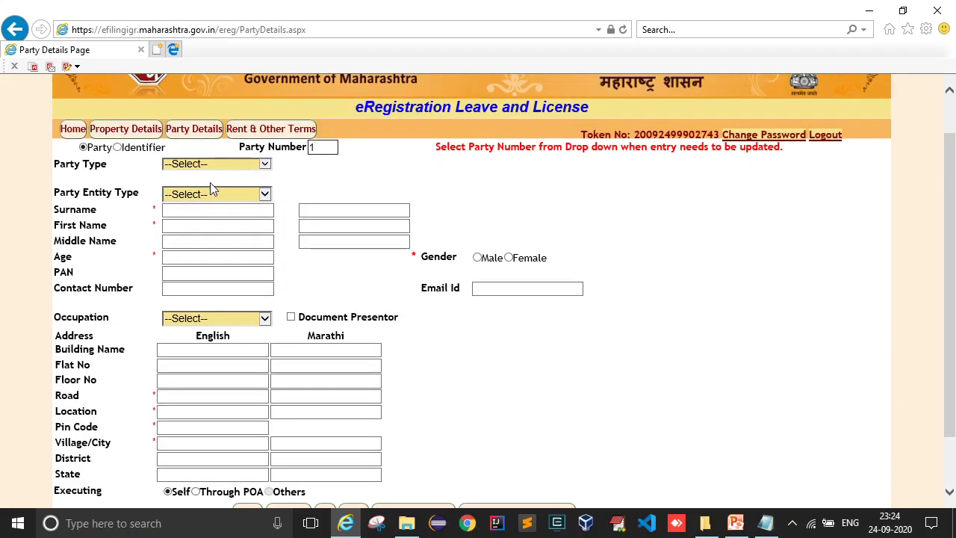
scroll(250, 241, down, 2)
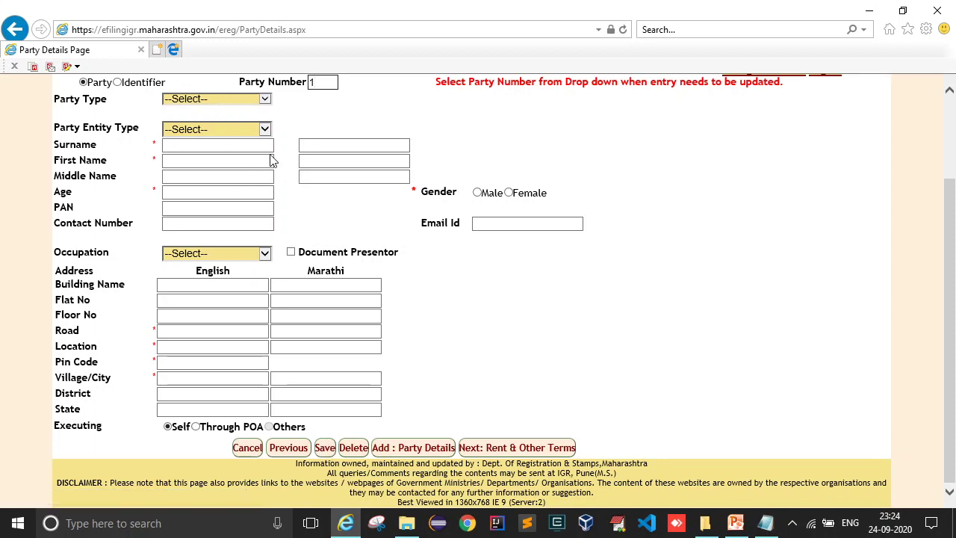
click(325, 447)
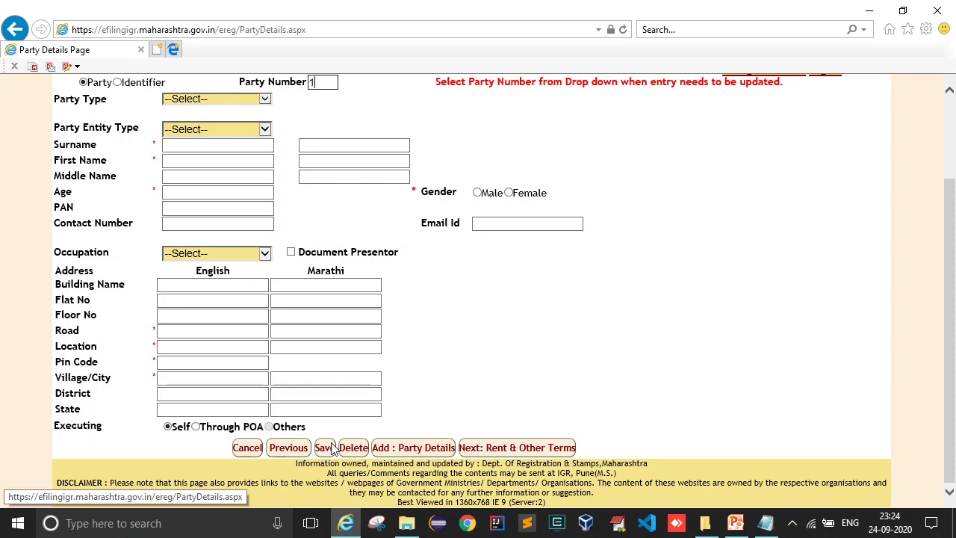
click(206, 211)
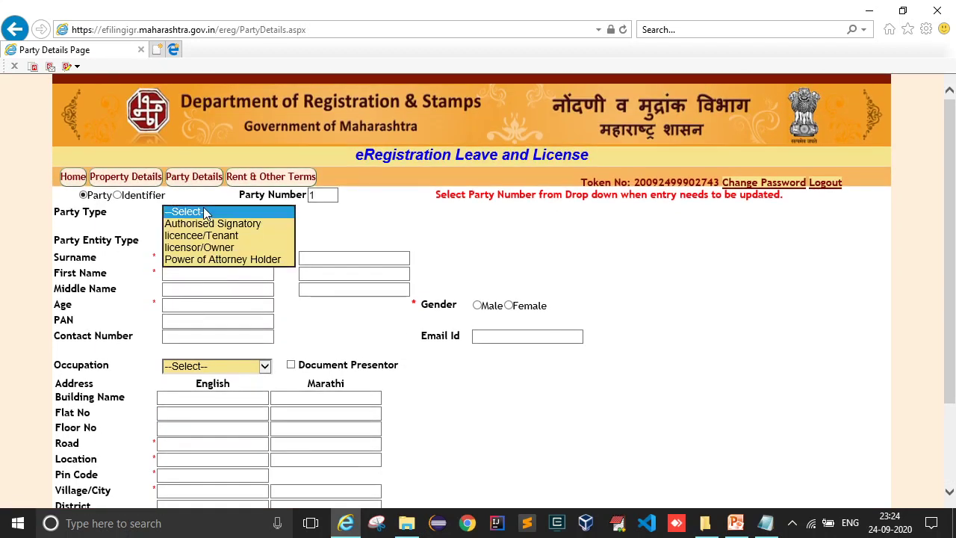
- Make party 1 an Individual licensor/Owner and enter the surname, first, middle names and age 60
click(226, 249)
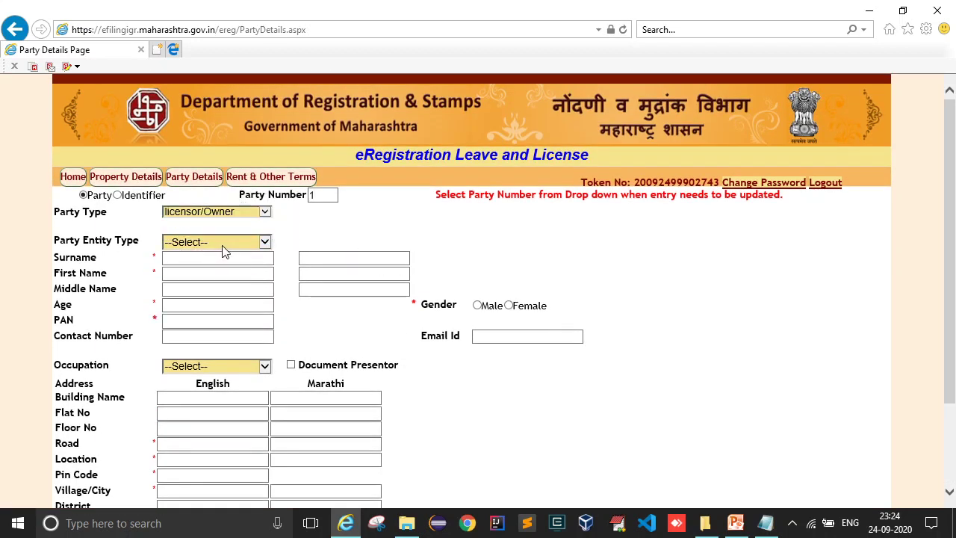
click(219, 242)
click(212, 255)
click(212, 264)
text(Tyrt)
click(195, 274)
text(rty)
click(197, 289)
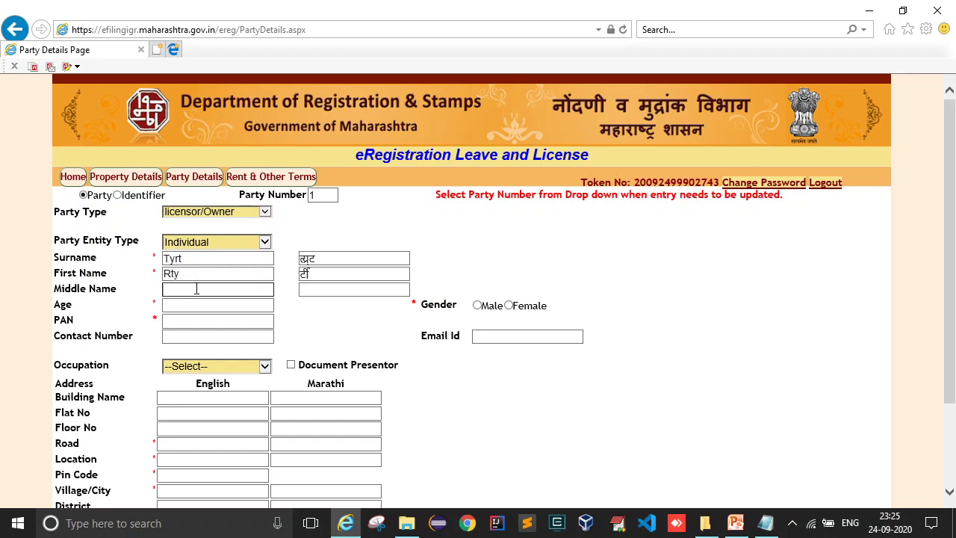
text(rty)
click(193, 301)
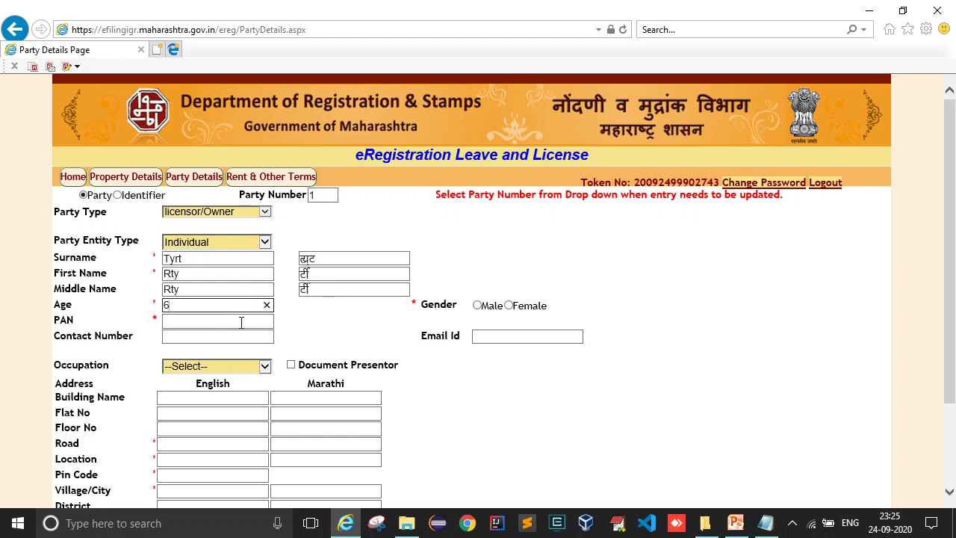
- Enter the party's PAN, correcting it until valid, and fill in the contact number
click(215, 322)
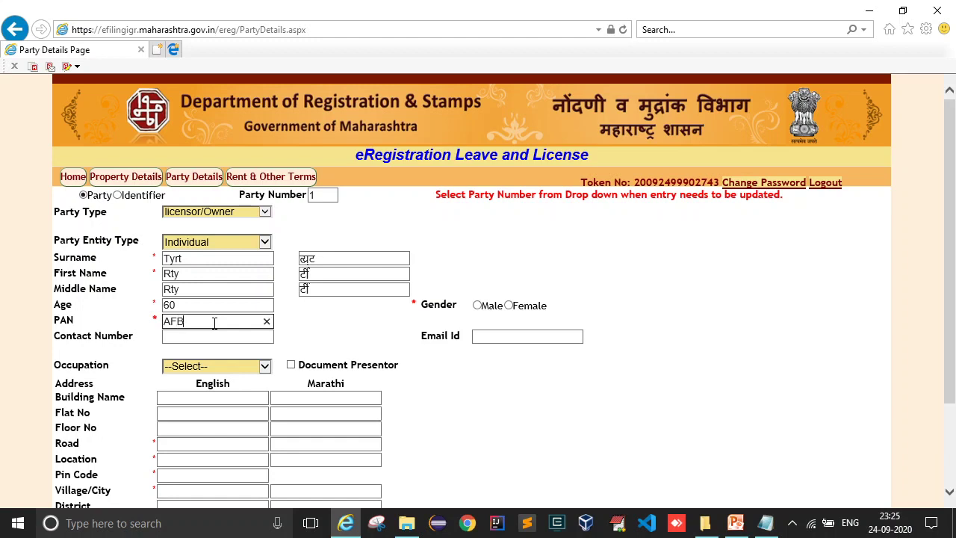
key(Tab)
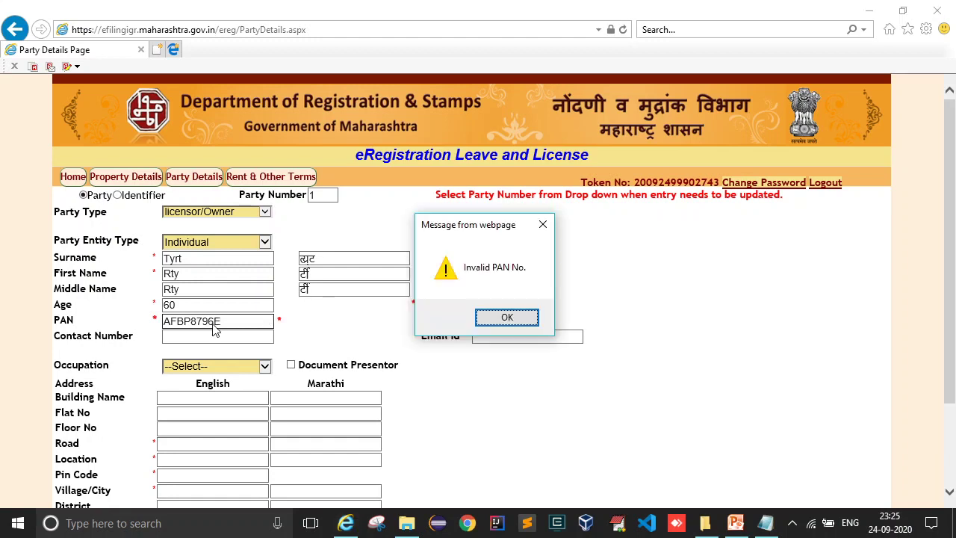
click(504, 317)
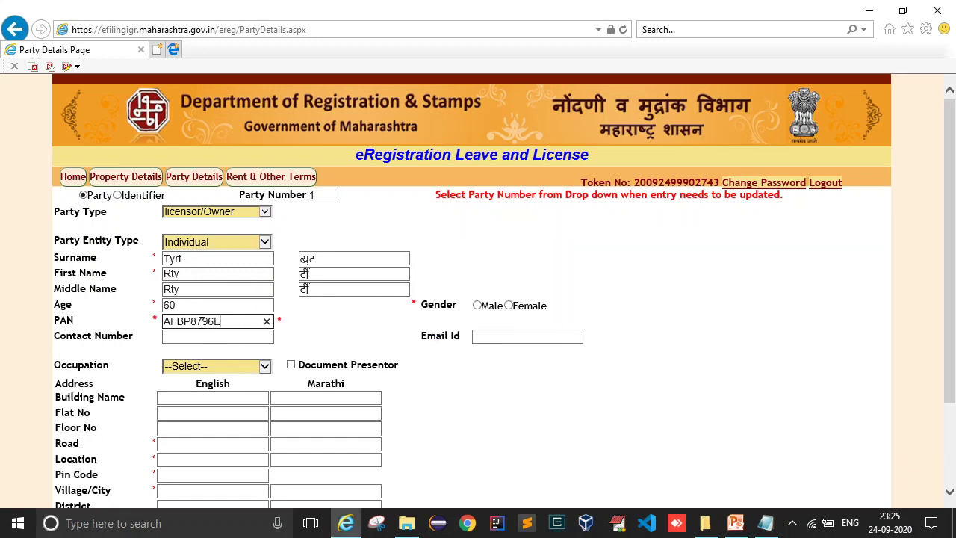
text(R)
click(336, 330)
click(513, 319)
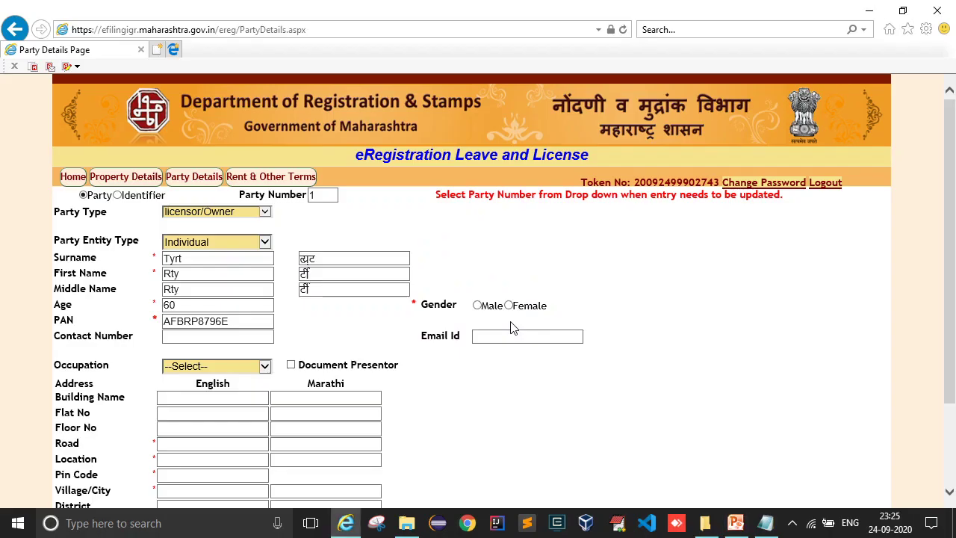
click(187, 323)
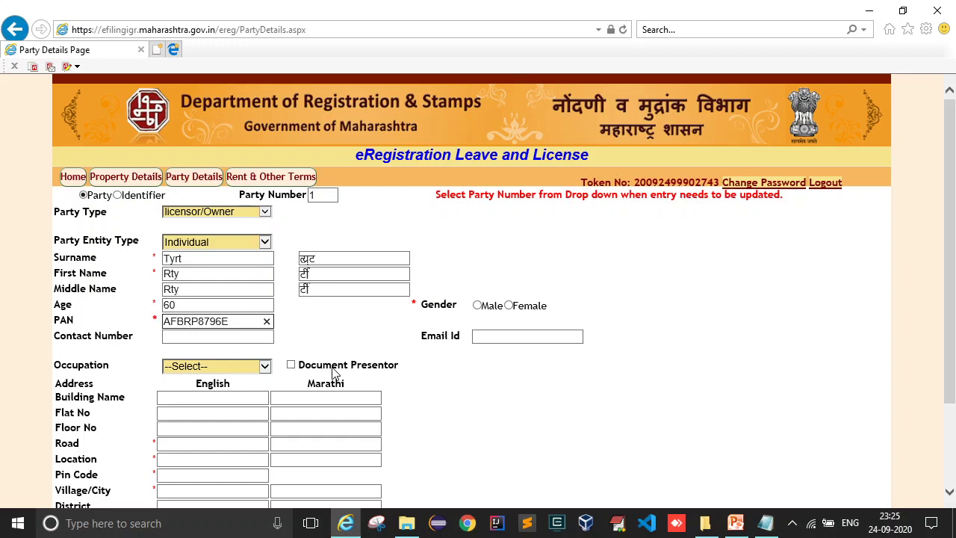
key(Delete)
text(B)
key(Tab)
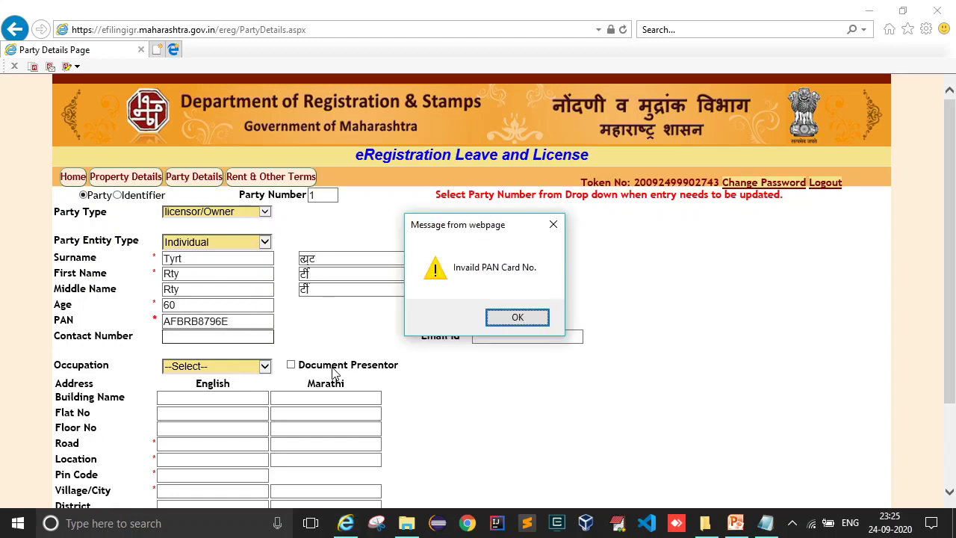
click(503, 318)
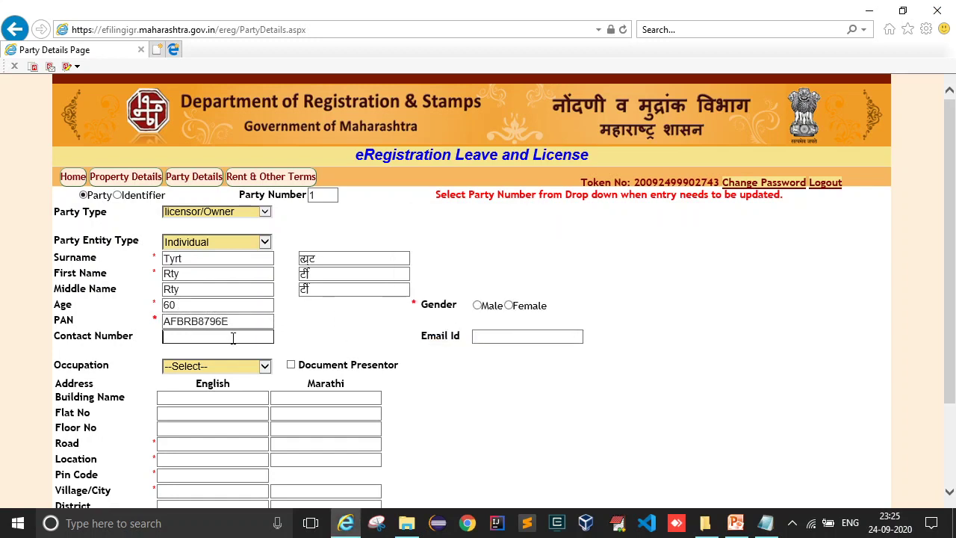
text(9012345678)
click(358, 340)
scroll(313, 334, down, 2)
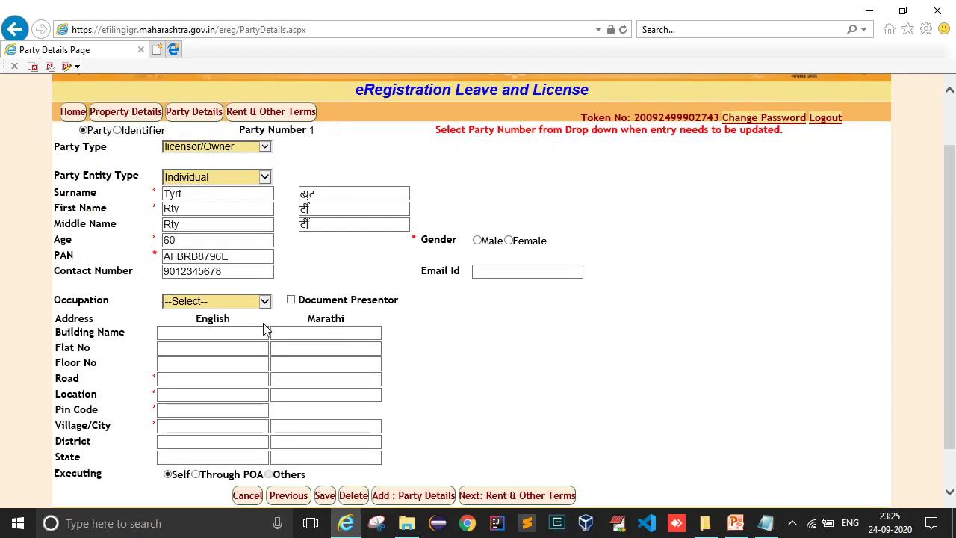
- Set occupation to Agriculture and fill the building name, flat 5 and floor 67
click(240, 308)
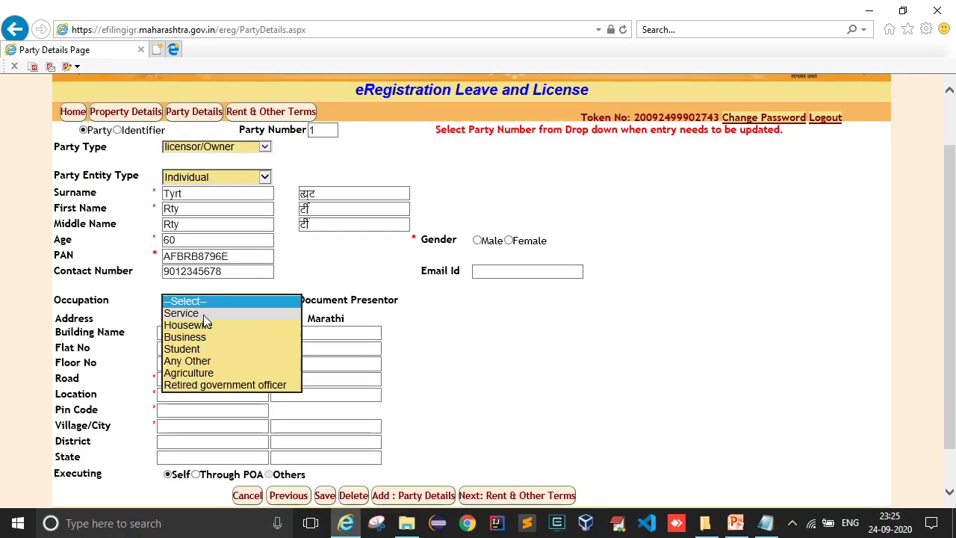
click(200, 373)
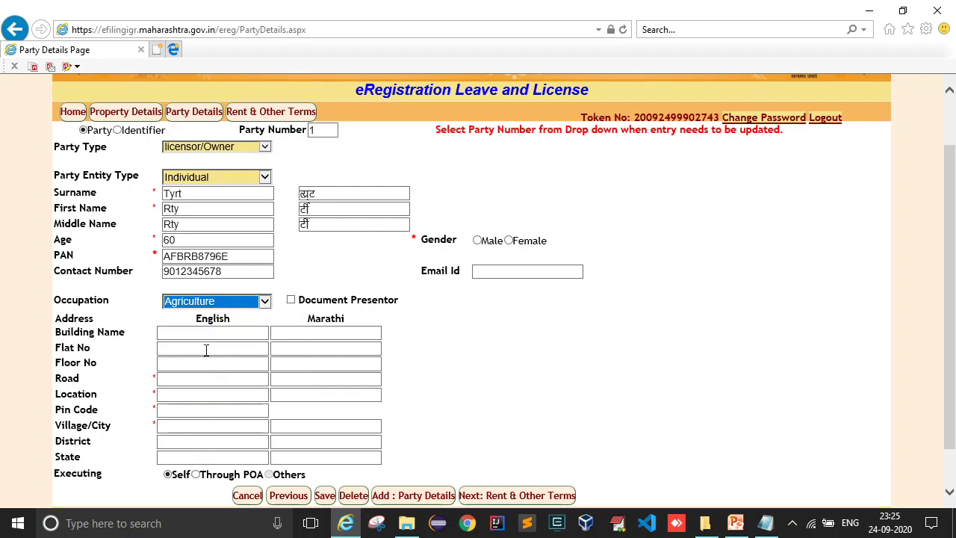
click(203, 339)
text(567)
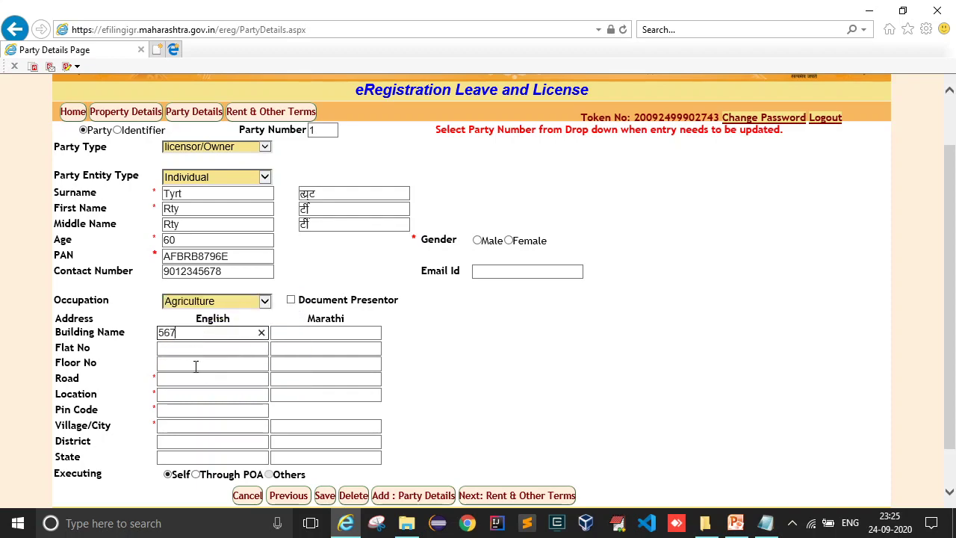
key(Tab)
text(5)
scroll(234, 383, down, 1)
scroll(233, 383, down, 1)
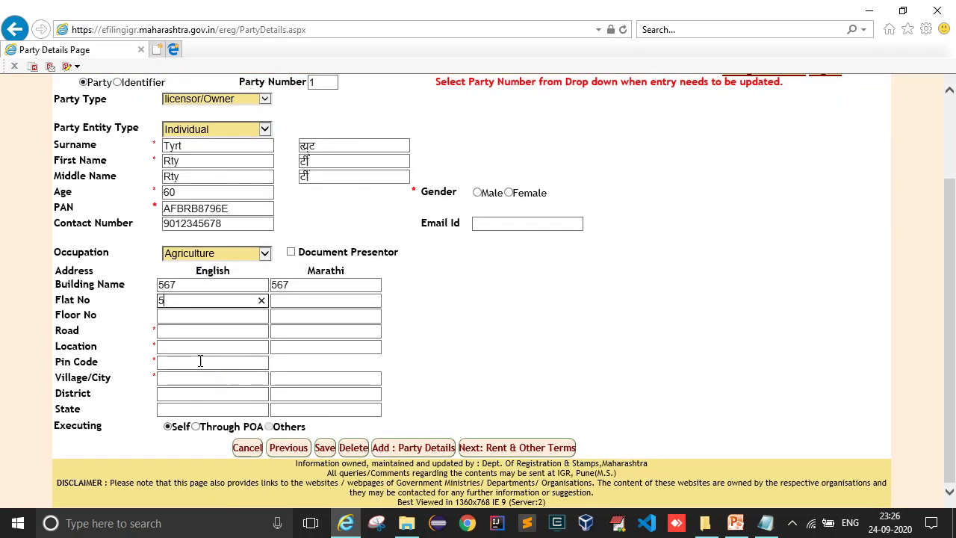
key(Tab)
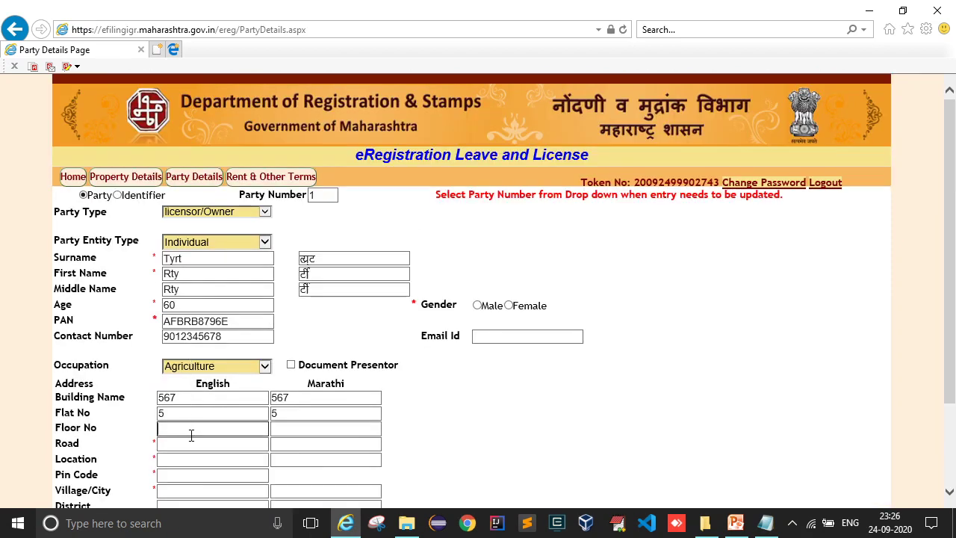
text(67)
key(Tab)
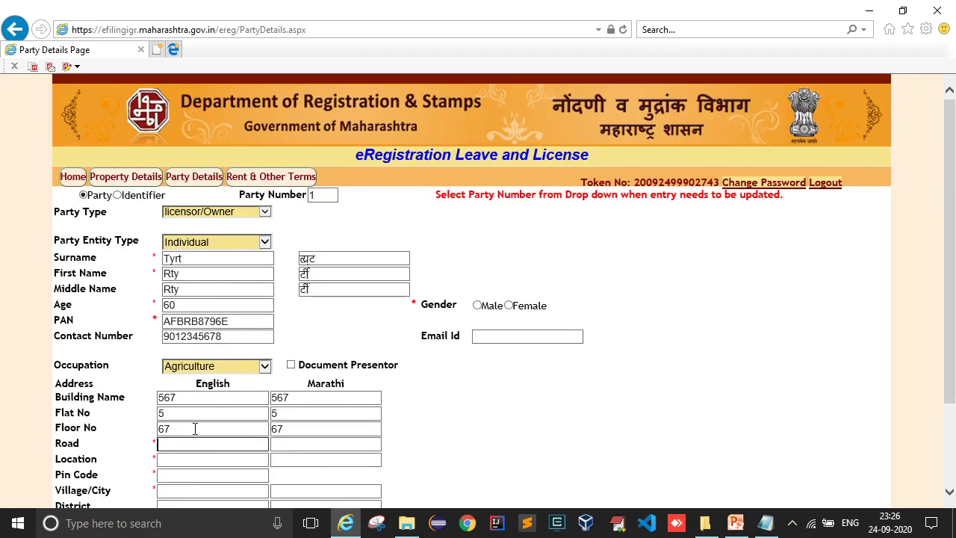
scroll(191, 433, down, 1)
double_click(189, 335)
text(a)
click(188, 379)
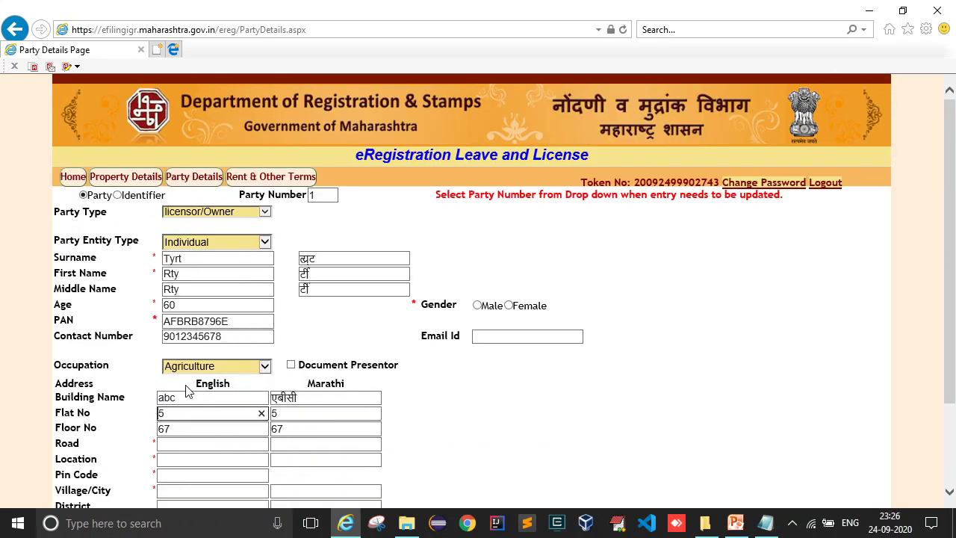
- Enter road, location Pune, pin code 411001 and Village/City Pune, then attempt to save
click(180, 334)
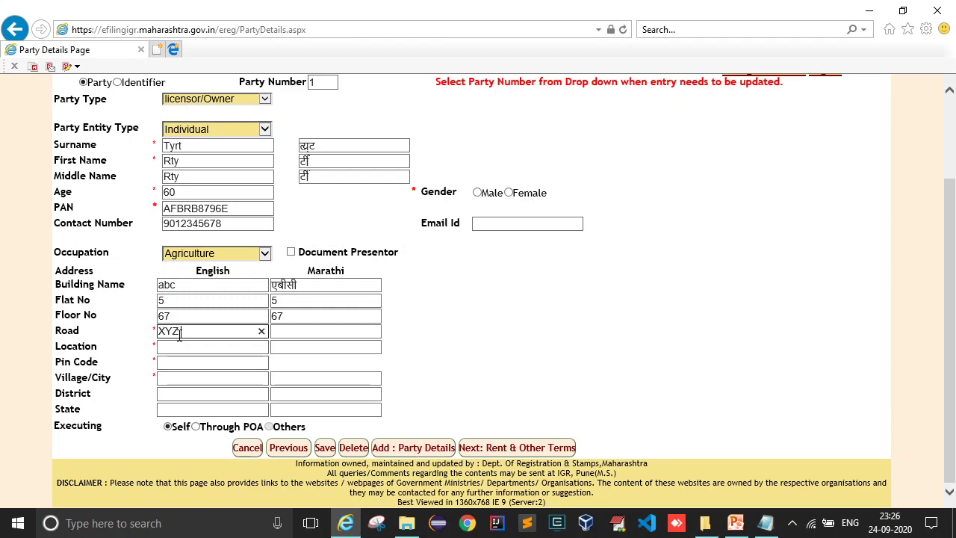
text(XYZ Road)
key(Tab)
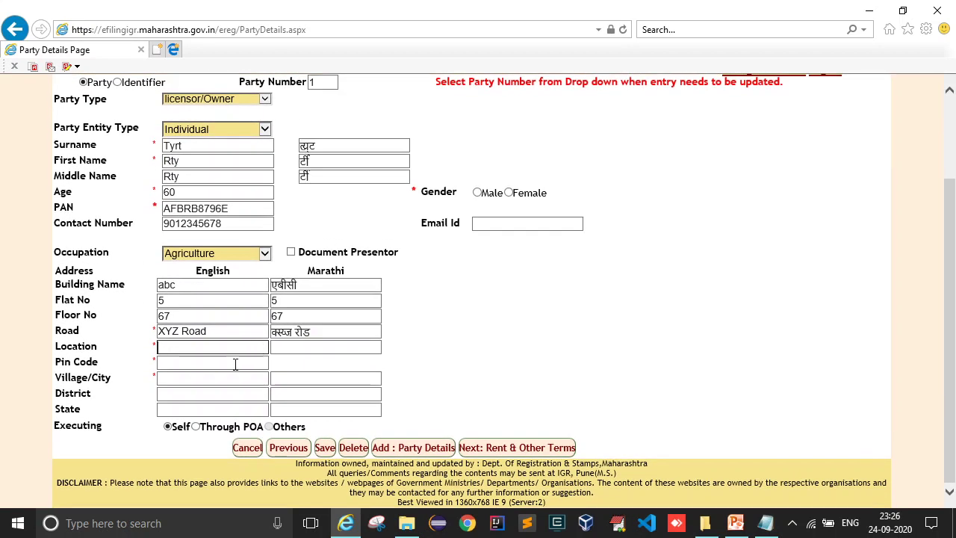
text(Pune)
key(Tab)
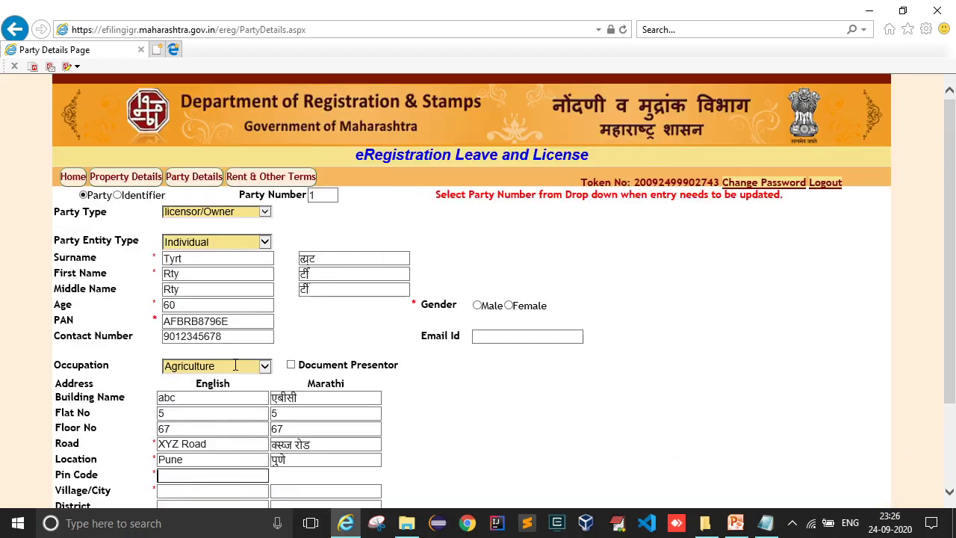
scroll(235, 365, down, 3)
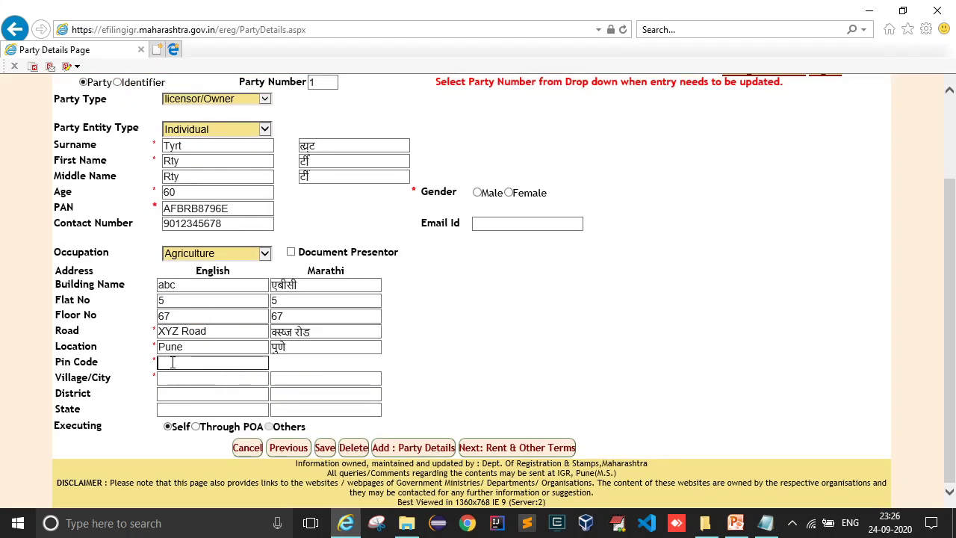
click(213, 376)
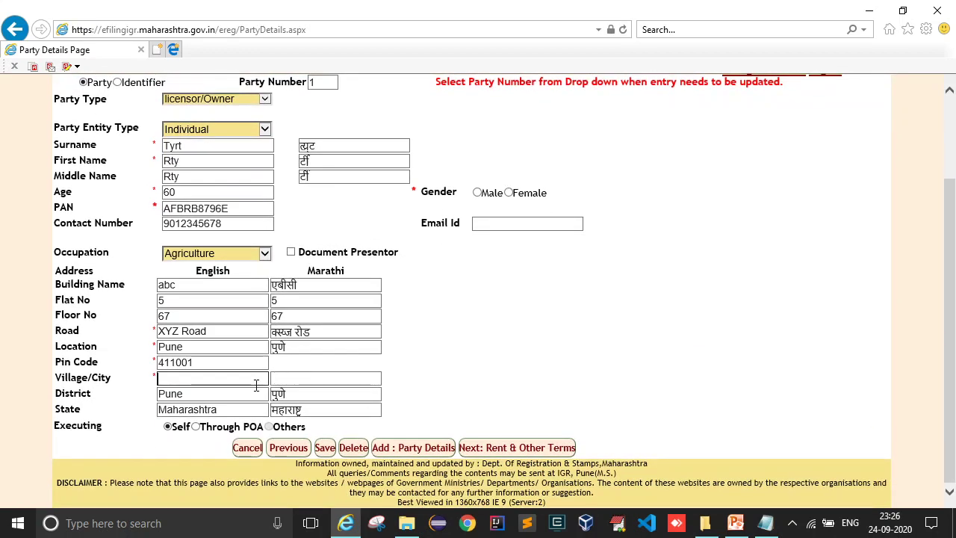
text(Pune)
click(499, 393)
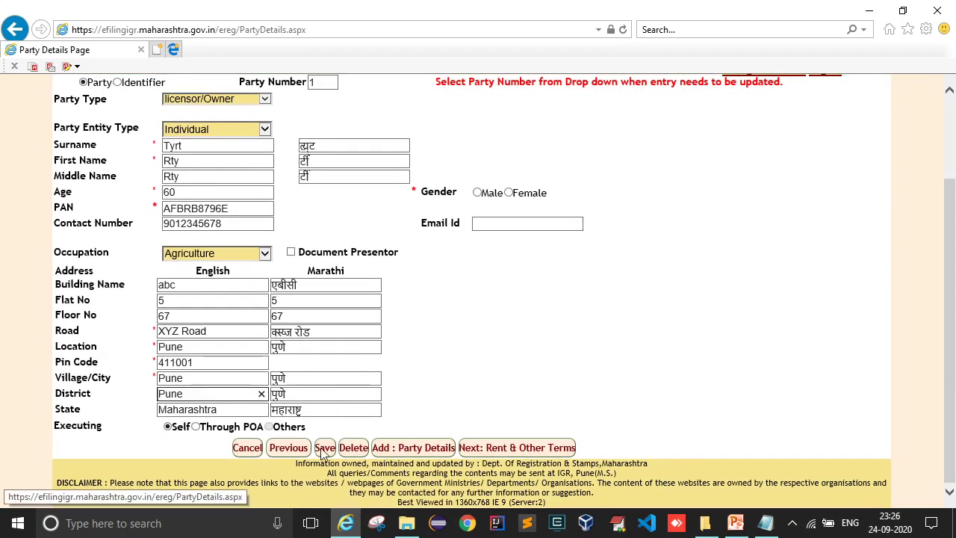
click(324, 449)
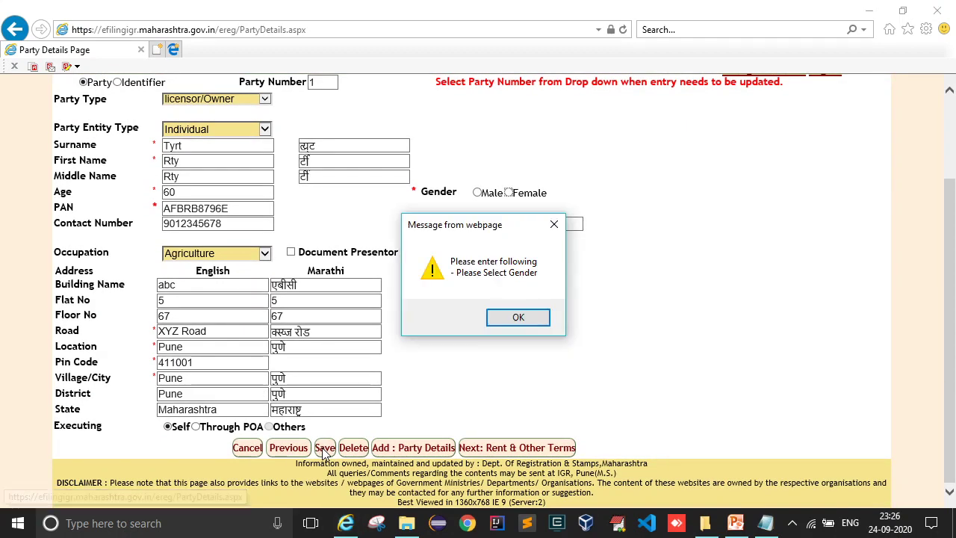
- Set the licensor's gender to Male and save party 1
click(517, 319)
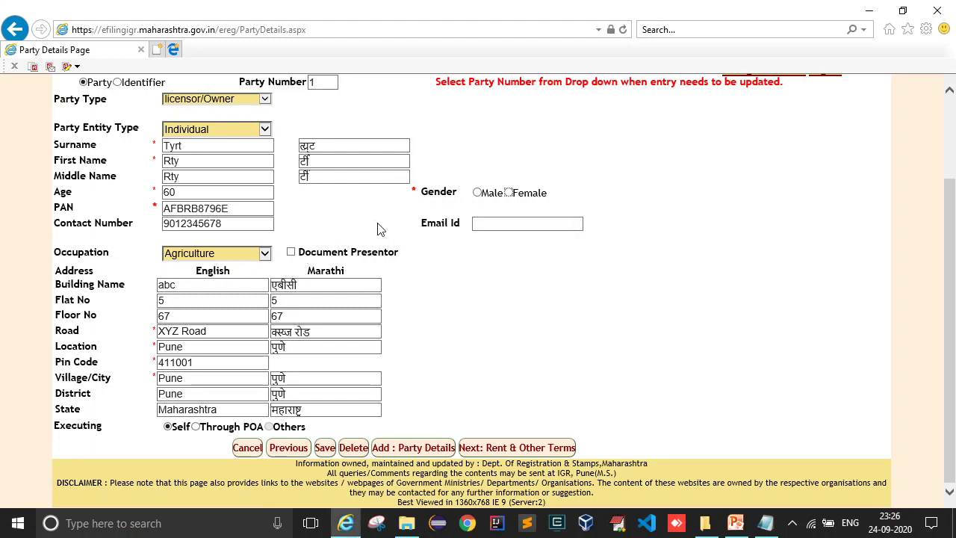
click(477, 193)
click(328, 447)
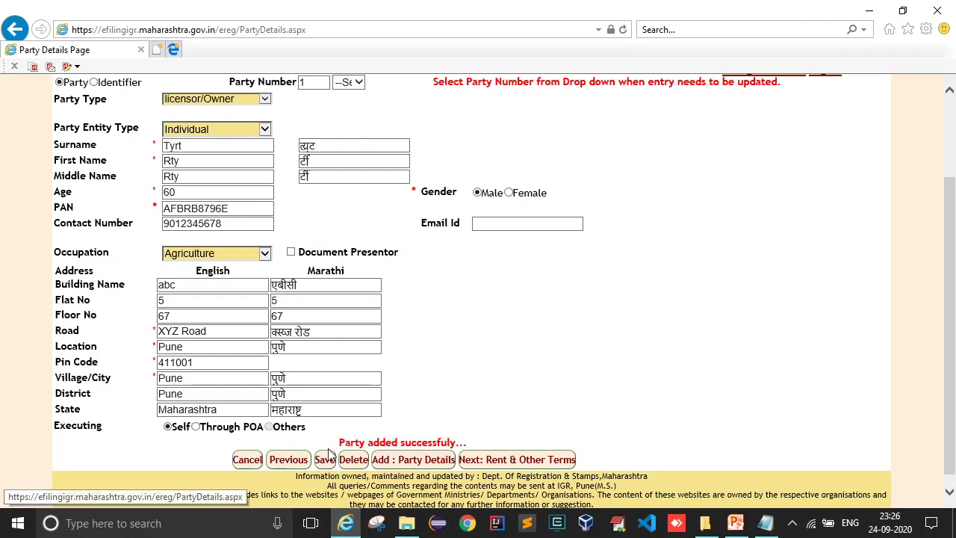
drag(341, 443, 478, 437)
click(501, 375)
- Check the saved party numbers and start a new Party Details entry for party 2
scroll(505, 342, up, 1)
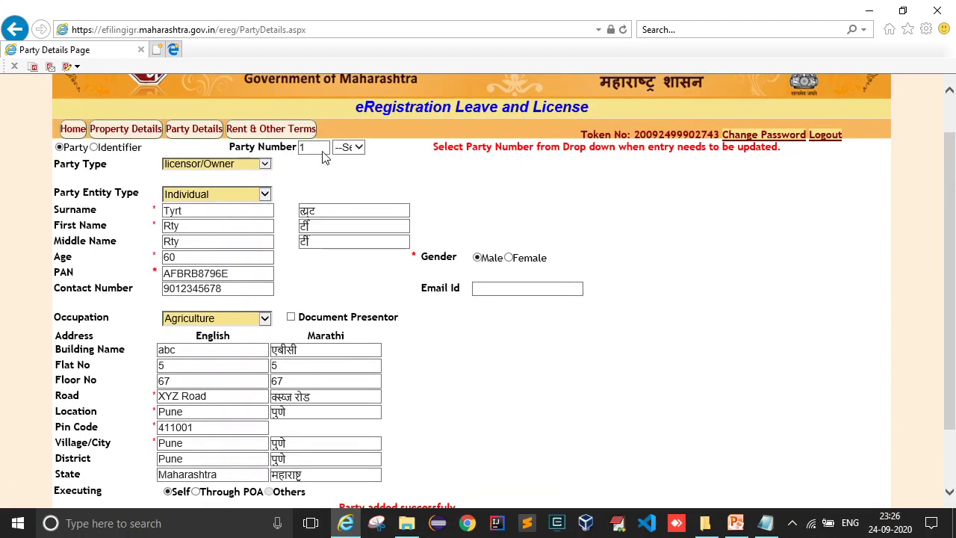
click(348, 148)
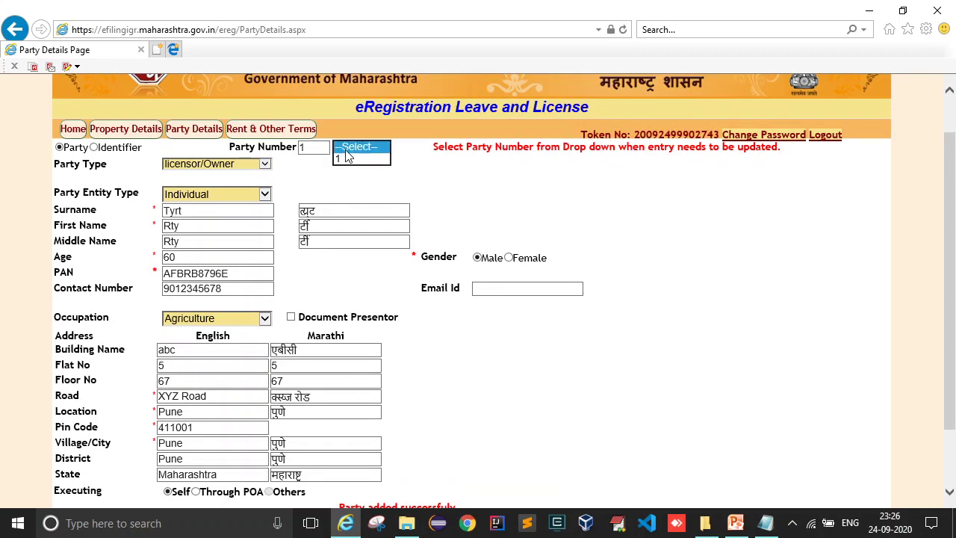
scroll(401, 276, down, 1)
scroll(401, 276, down, 2)
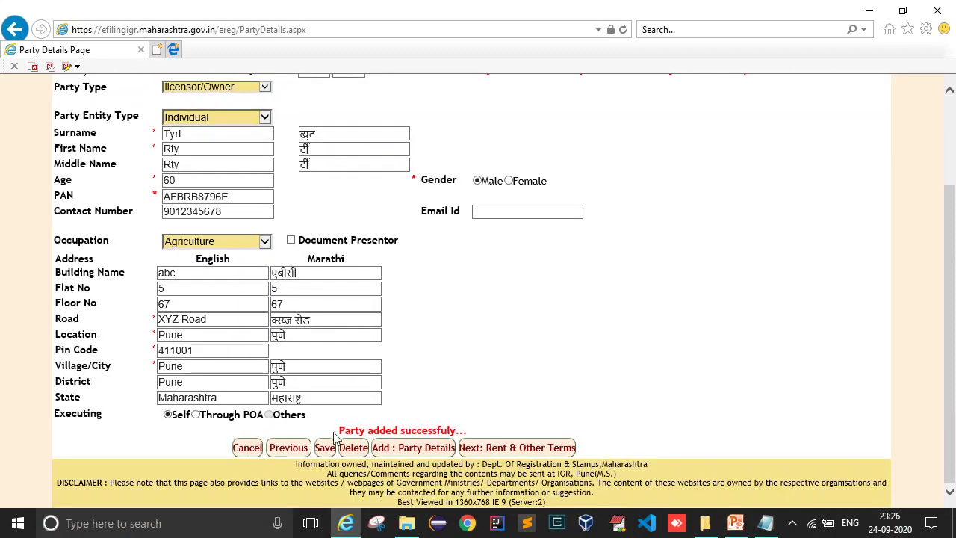
scroll(327, 457, up, 5)
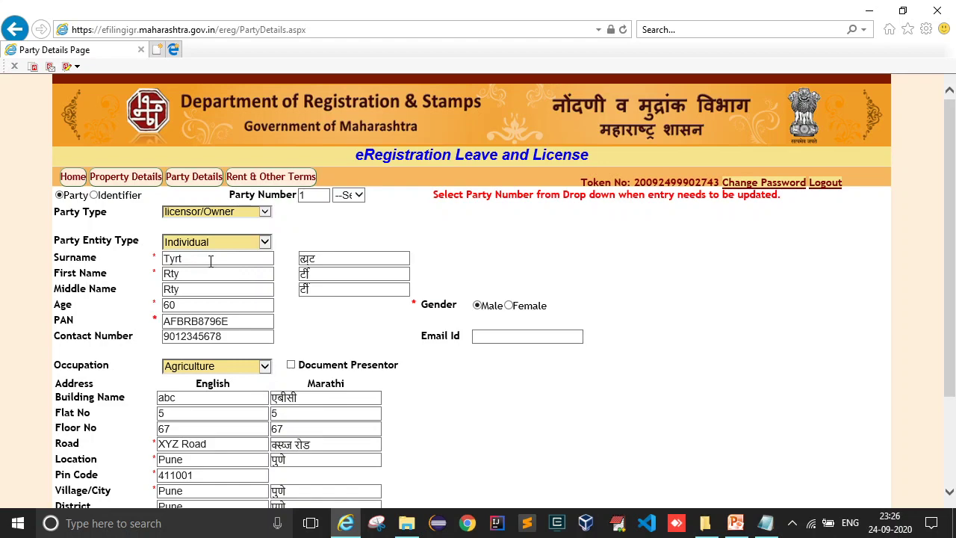
scroll(289, 255, down, 3)
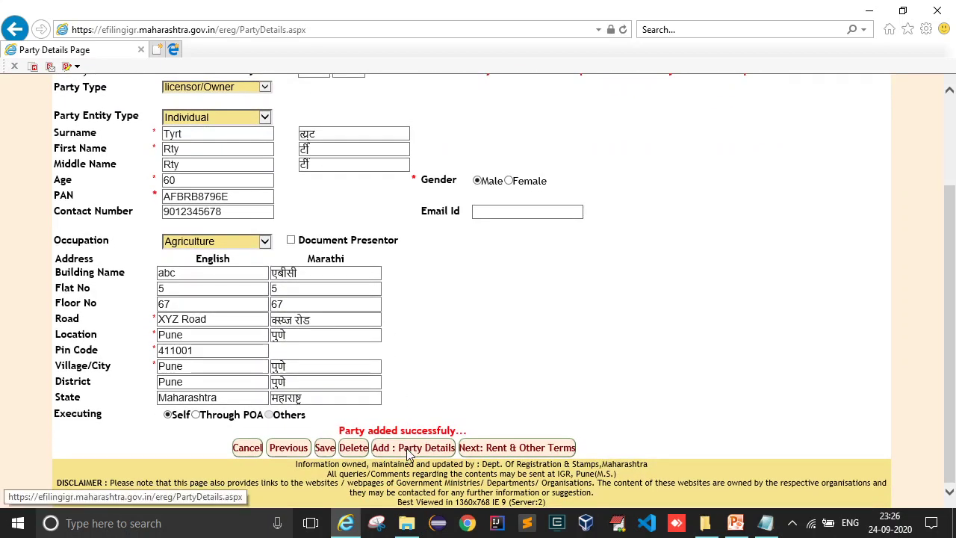
click(404, 449)
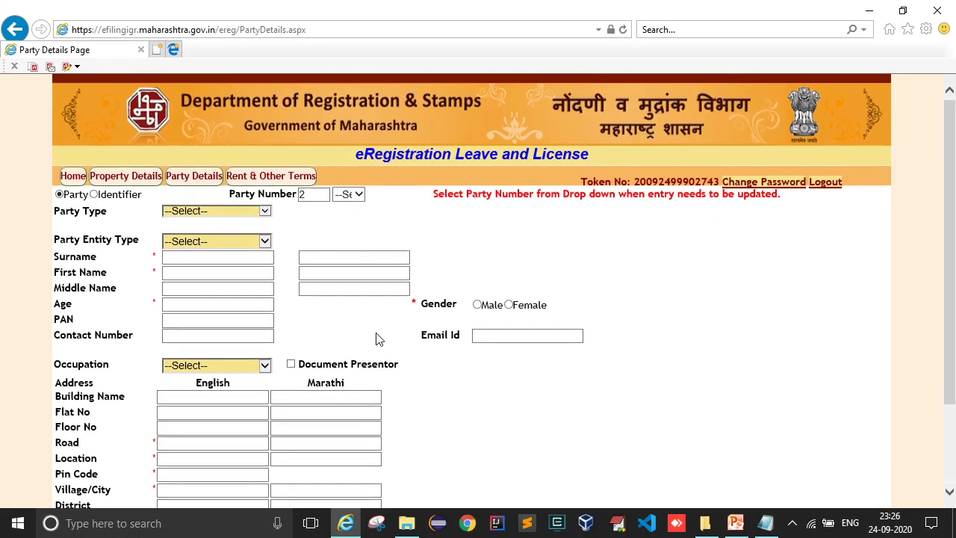
- Make party 2 an Individual licencee/Tenant with surname, first name and age 55
click(225, 212)
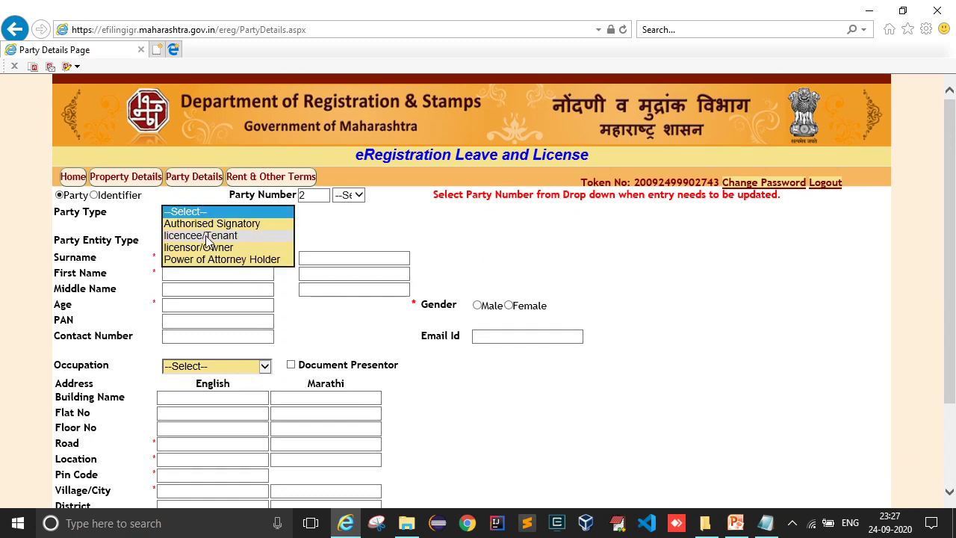
click(221, 236)
click(219, 239)
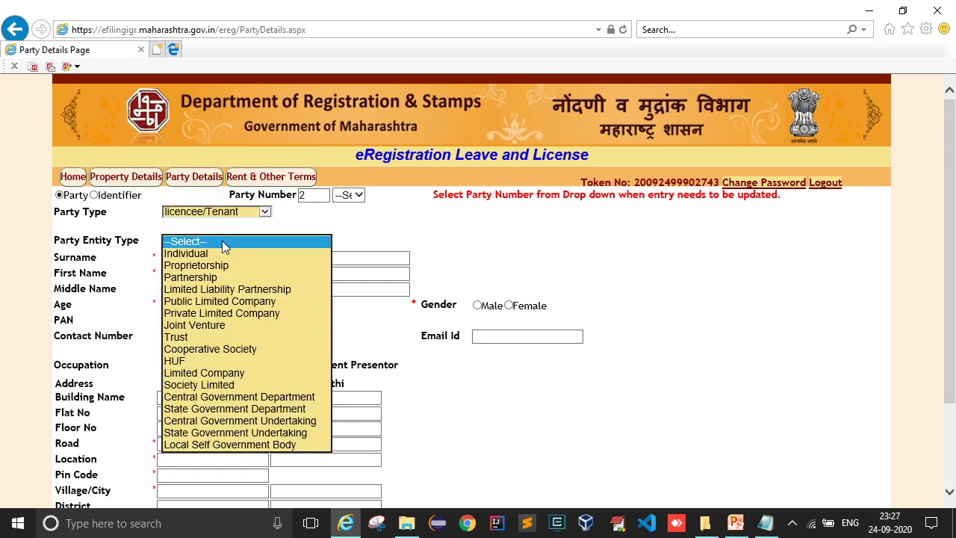
click(207, 254)
click(210, 260)
text(7878)
double_click(192, 261)
key(BackSpace)
text(Jghj)
click(195, 273)
text(ghj)
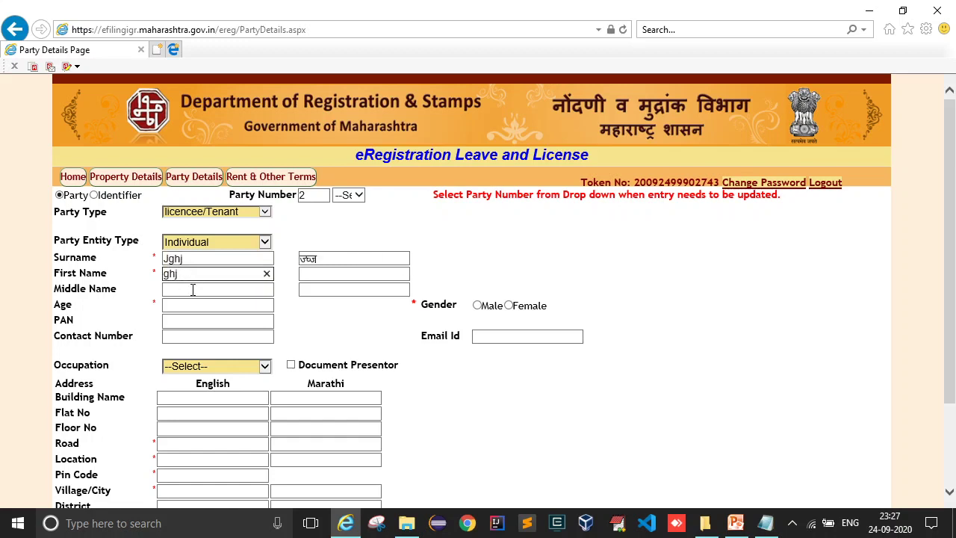
click(192, 290)
click(190, 301)
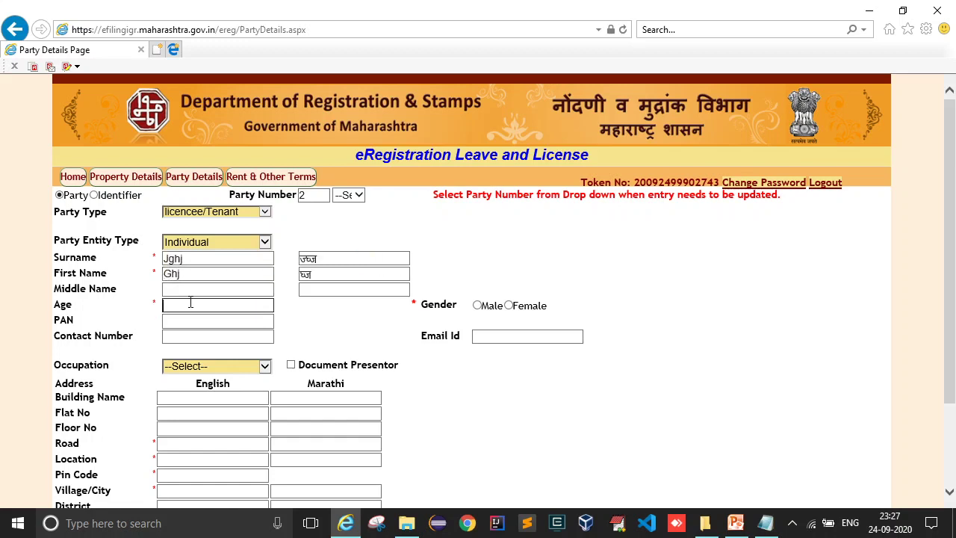
click(237, 323)
- Set occupation to Service and enter building name, flat 5 and road LMN Road
scroll(224, 321, down, 2)
click(214, 301)
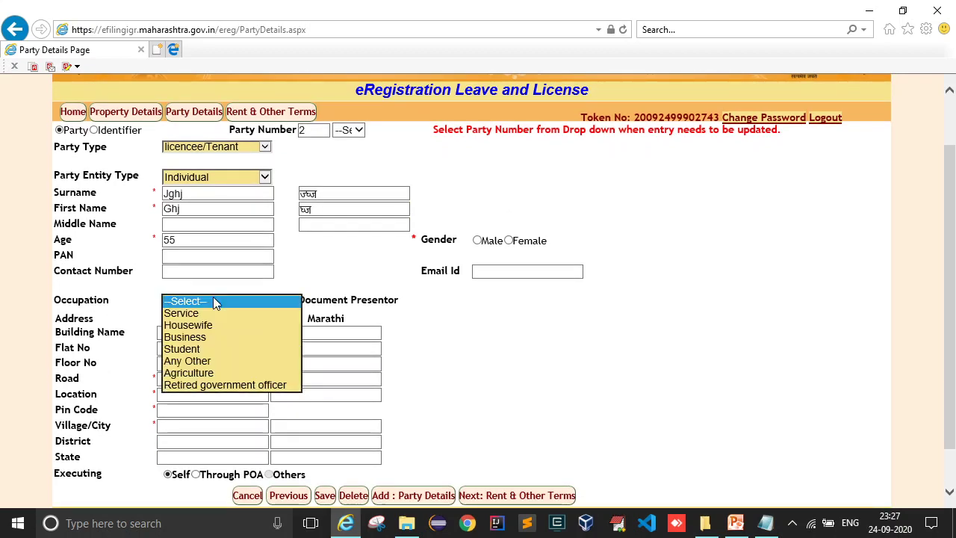
click(200, 315)
click(199, 333)
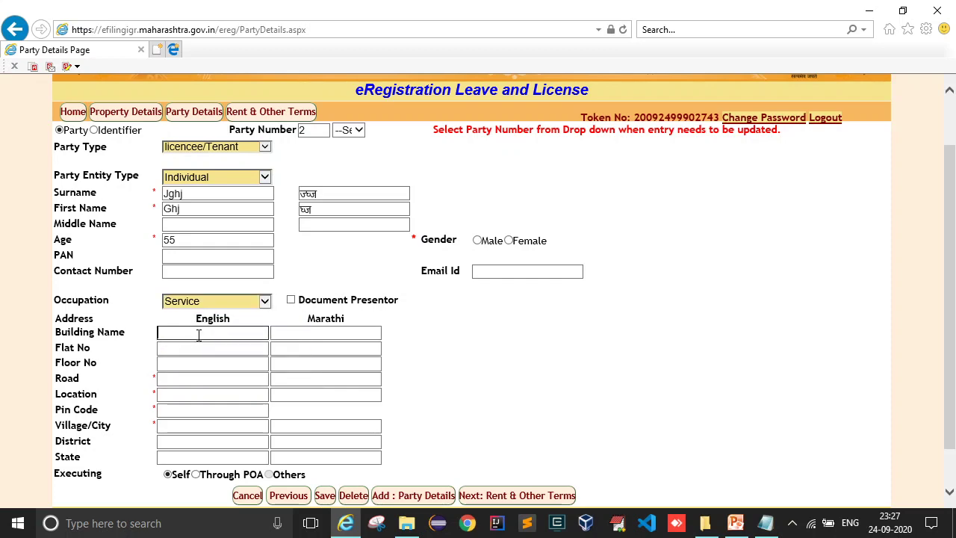
text(ABC)
key(Tab)
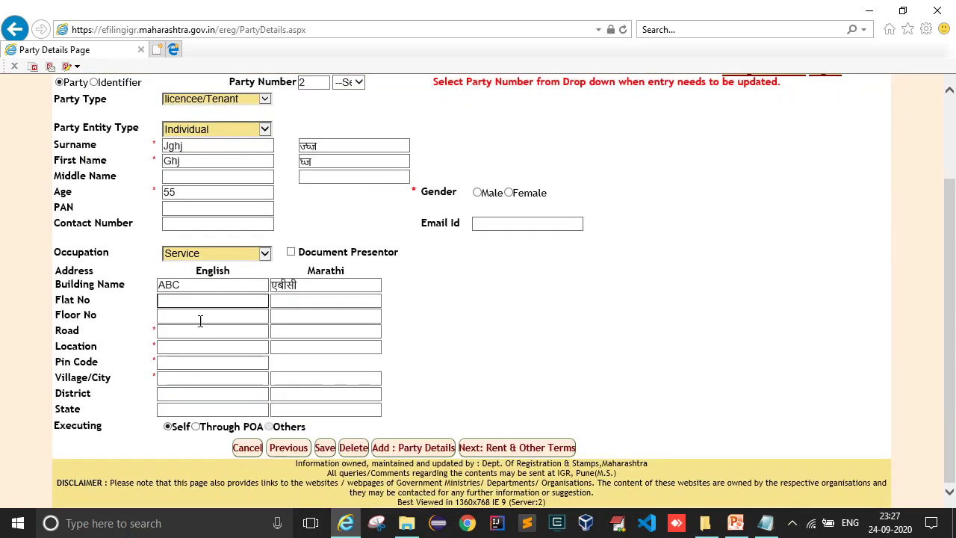
text(5)
key(Tab)
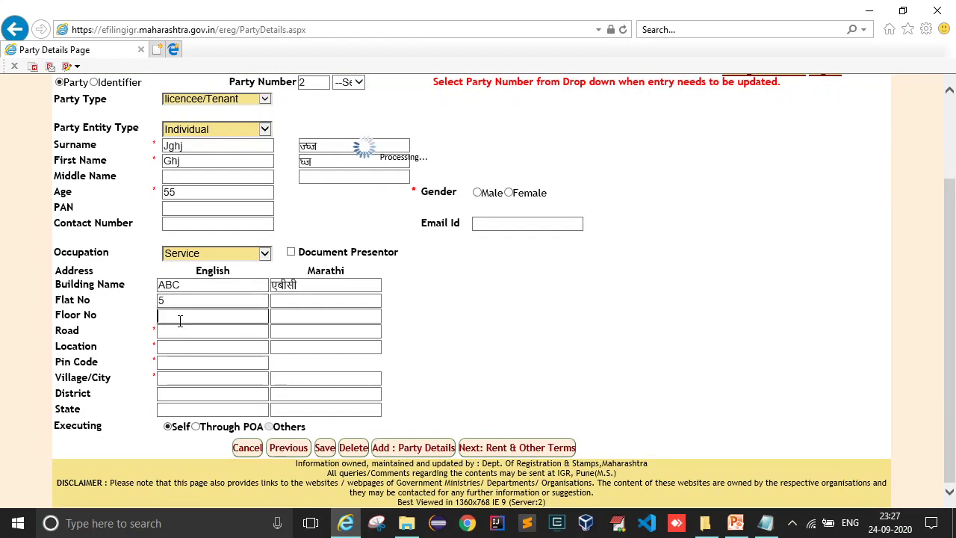
scroll(194, 442, down, 1)
click(174, 331)
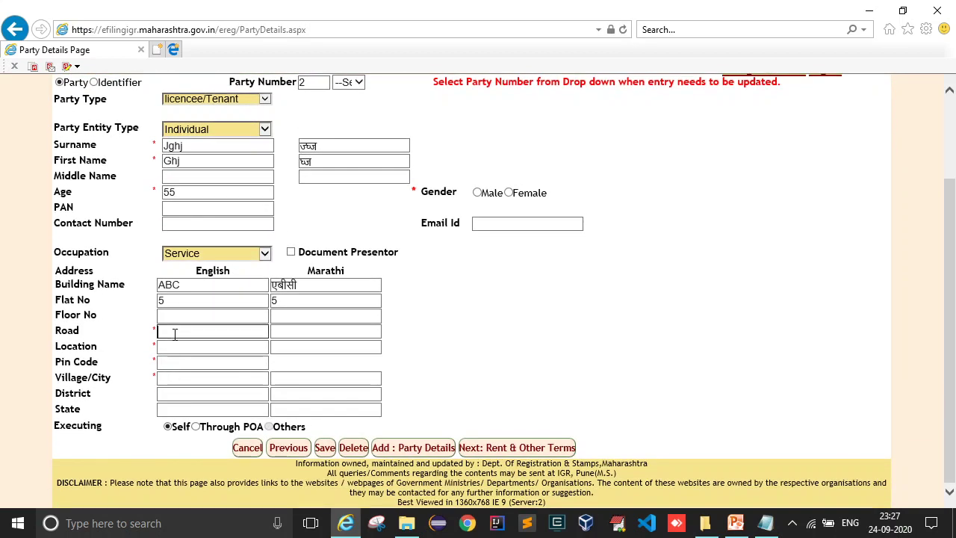
text(LMN)
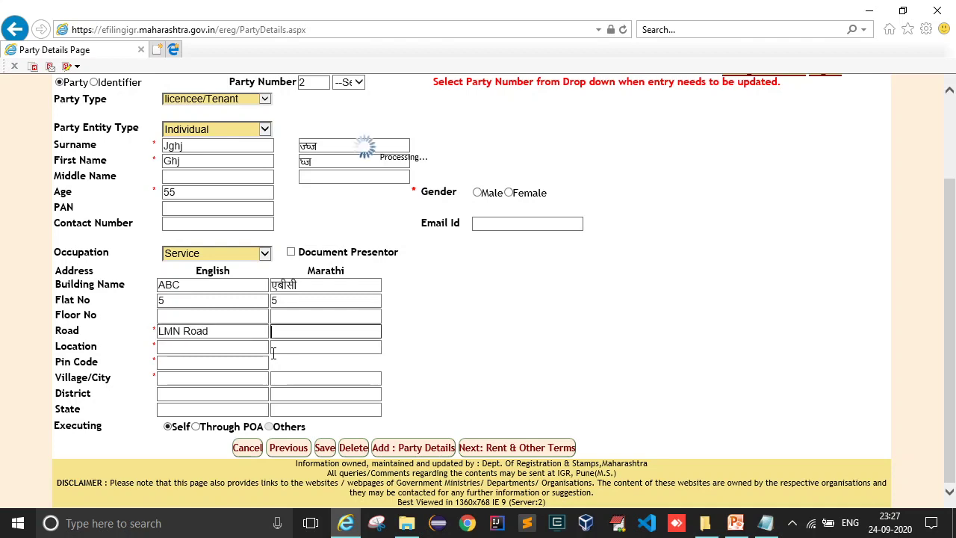
text( Road)
key(Tab)
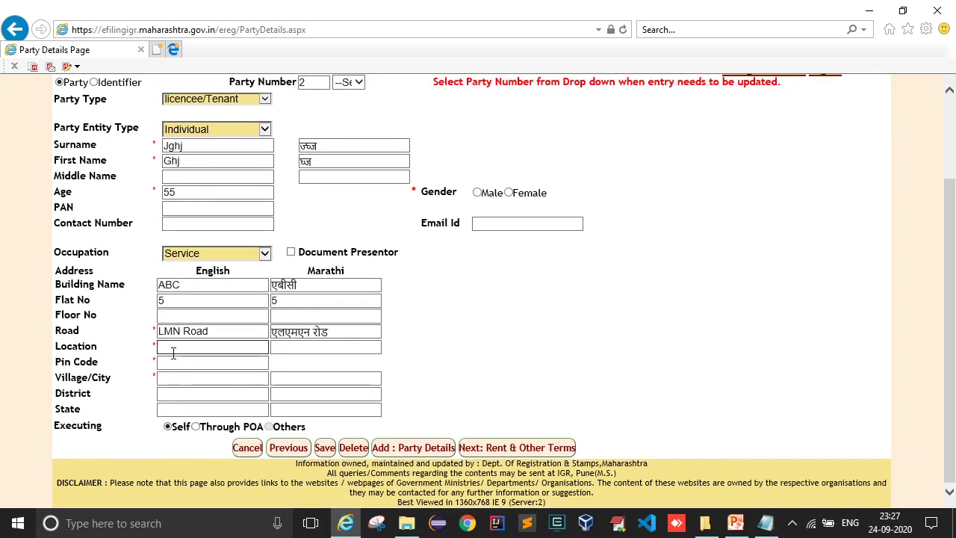
- Add location Pune, pin code 411001 and Village/City Pune, set gender Male, and save
text(Fune)
key(Tab)
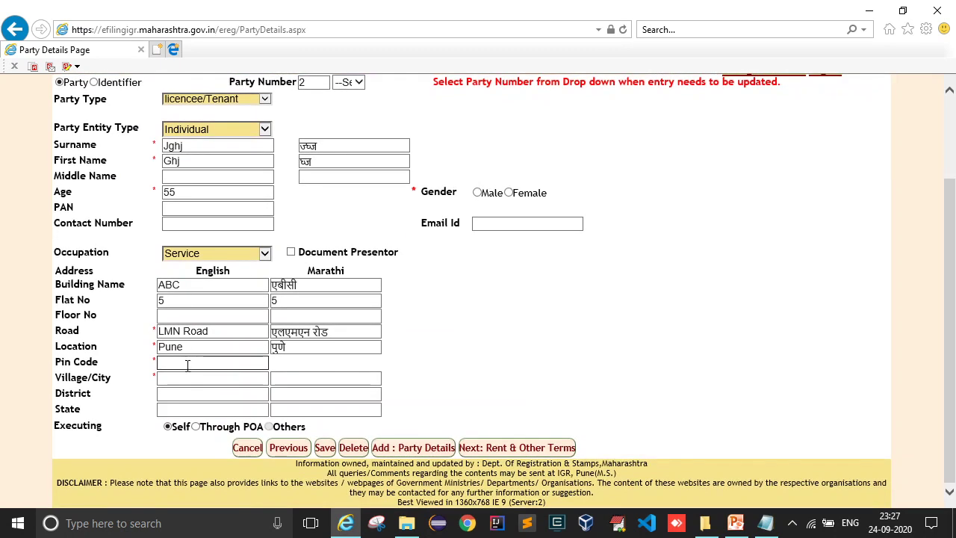
text(411001)
key(Tab)
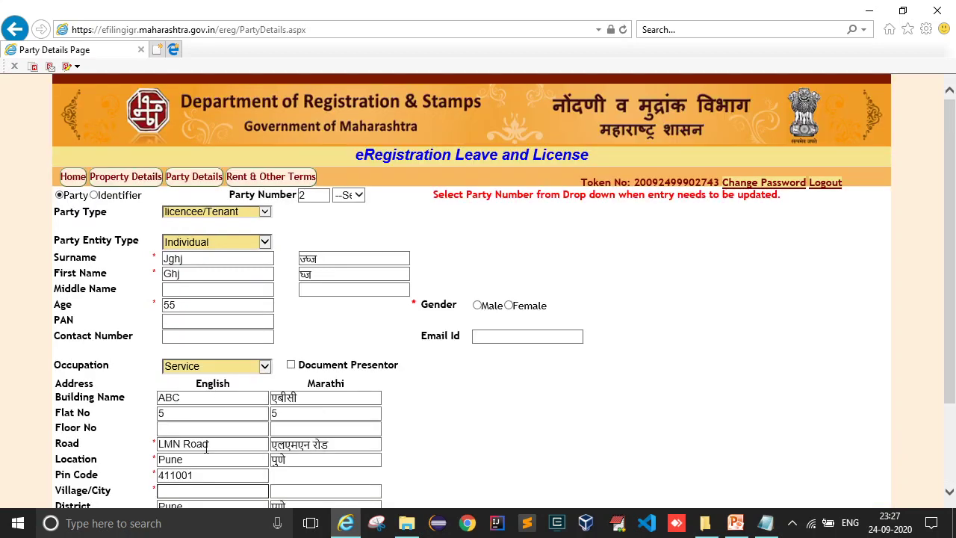
text(Pune)
key(Tab)
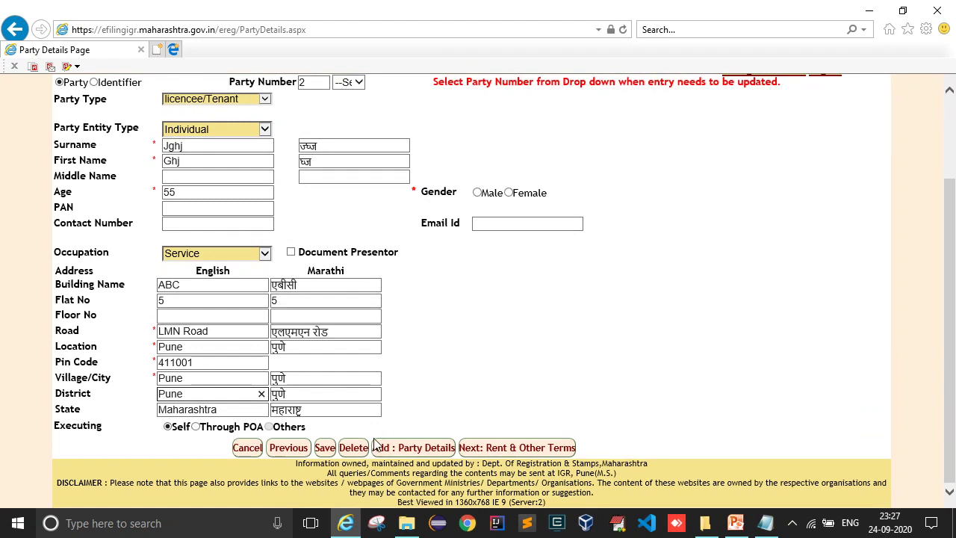
click(327, 451)
click(504, 319)
click(480, 196)
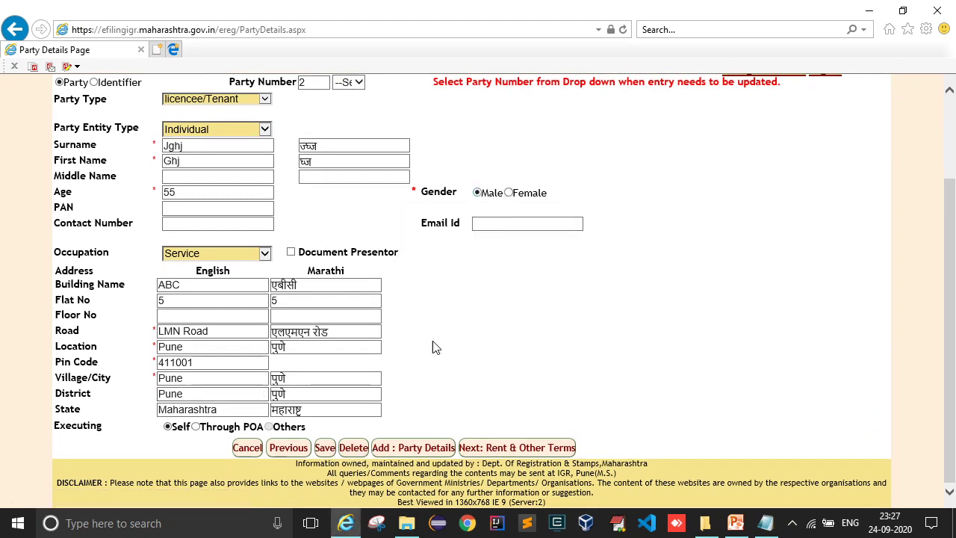
click(324, 450)
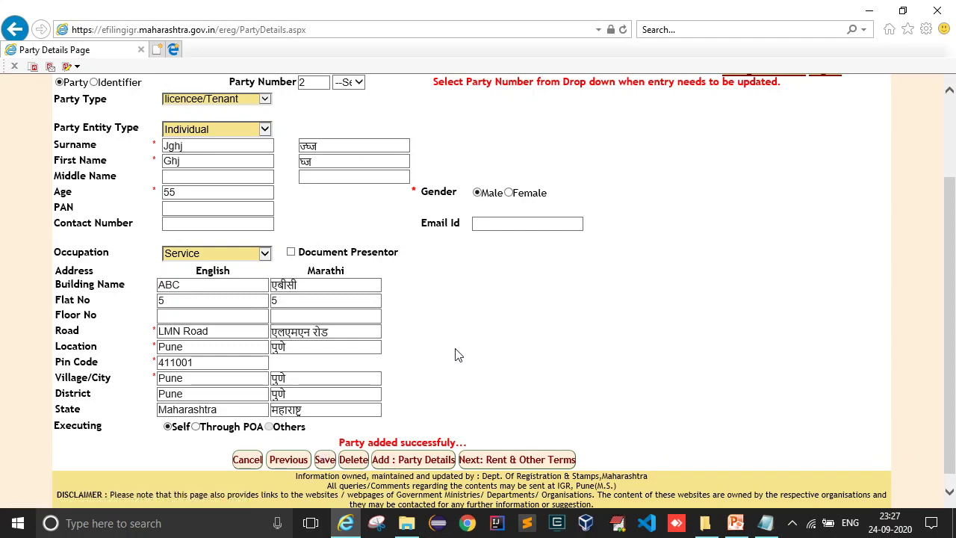
- Load party 1 and then party 2 from the Party Number list to review them
scroll(458, 355, up, 3)
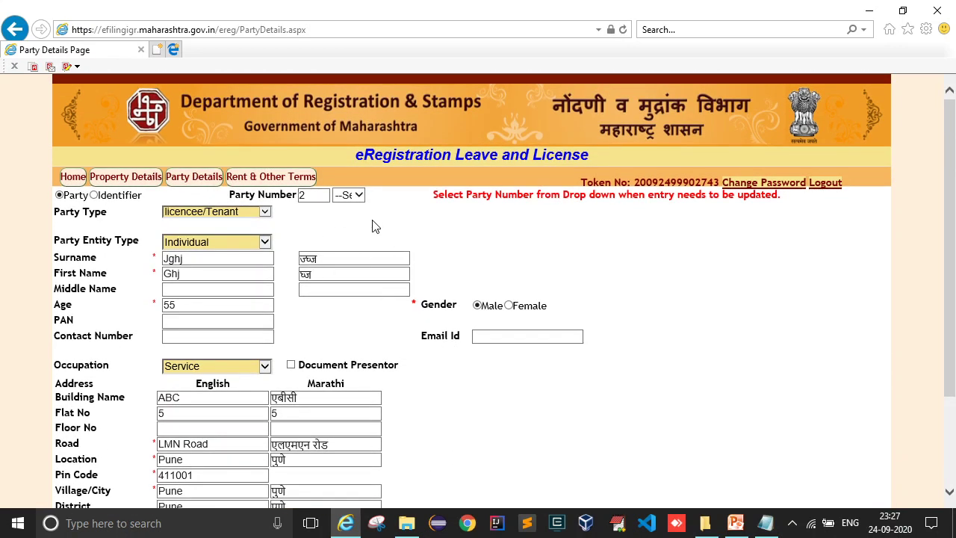
scroll(399, 253, down, 1)
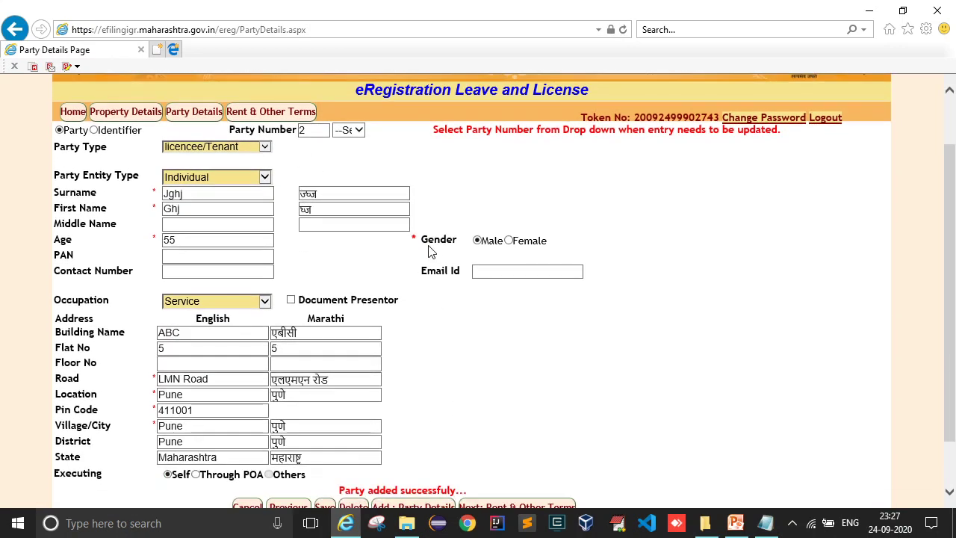
click(346, 131)
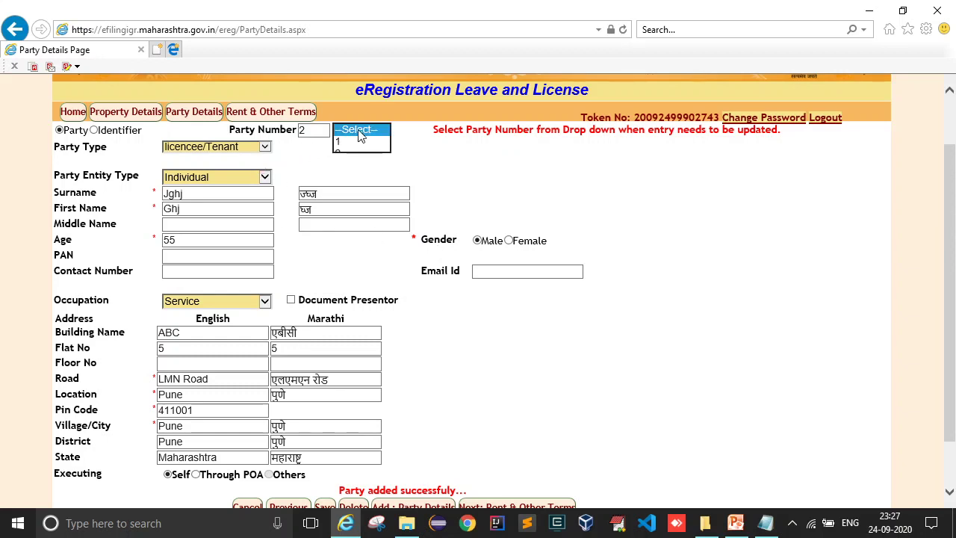
click(353, 139)
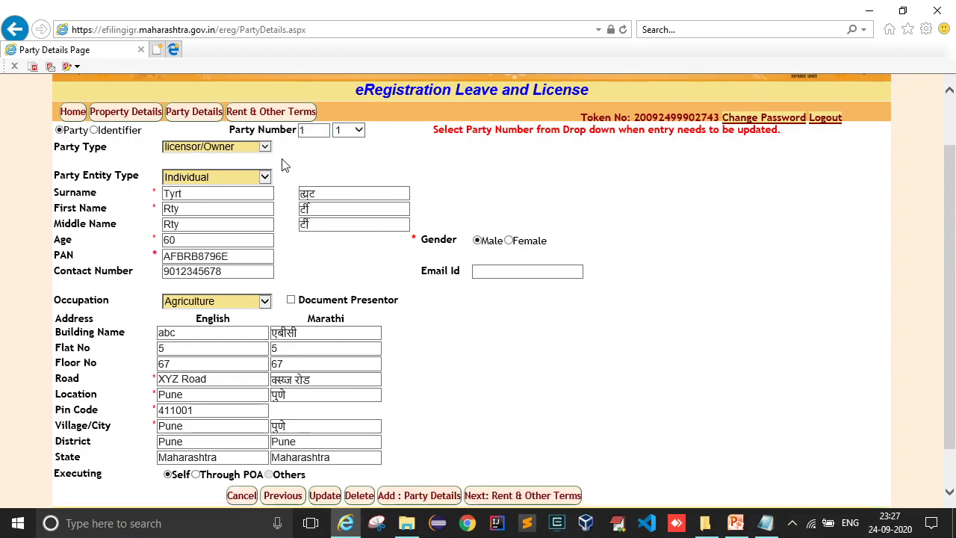
click(340, 130)
click(354, 145)
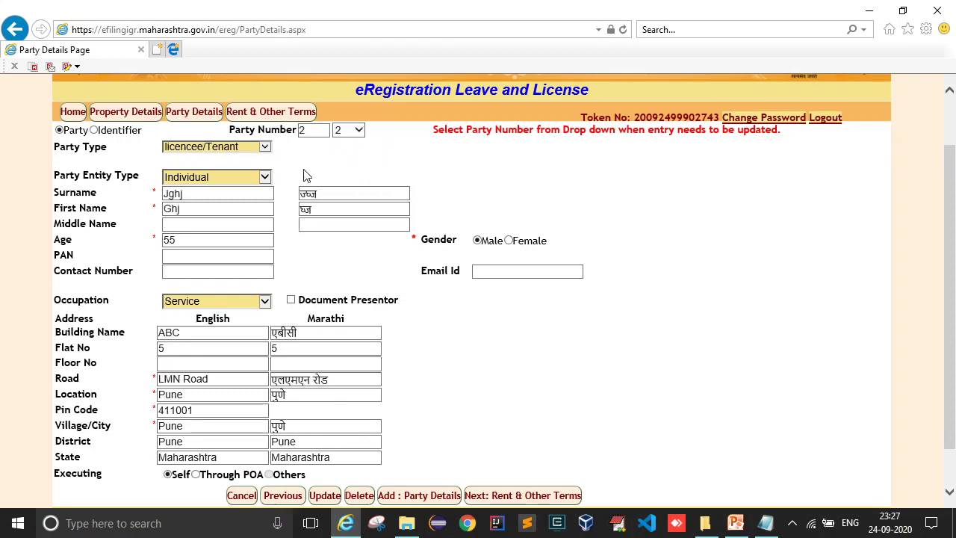
- Switch the Party Details form to the Identifier option for identifier number 1
scroll(398, 222, down, 1)
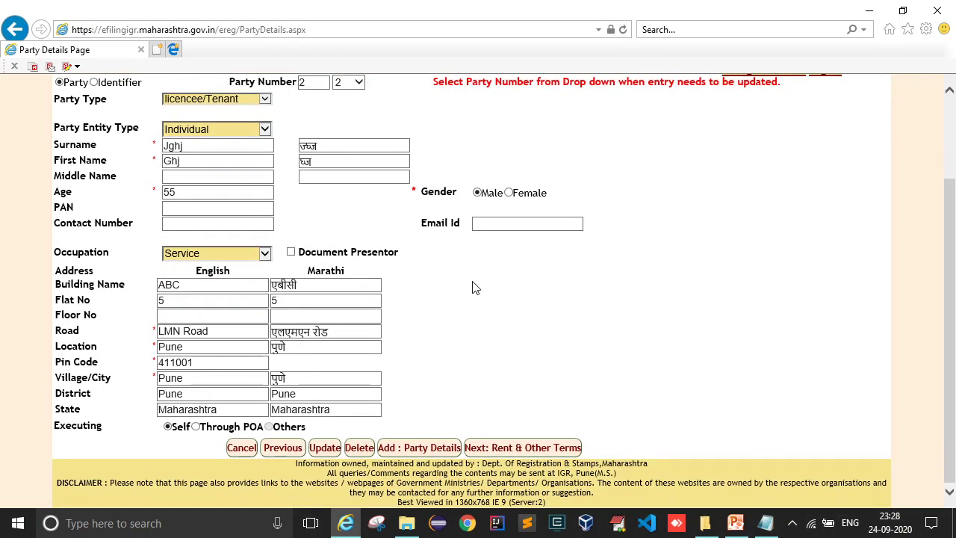
scroll(475, 278, up, 1)
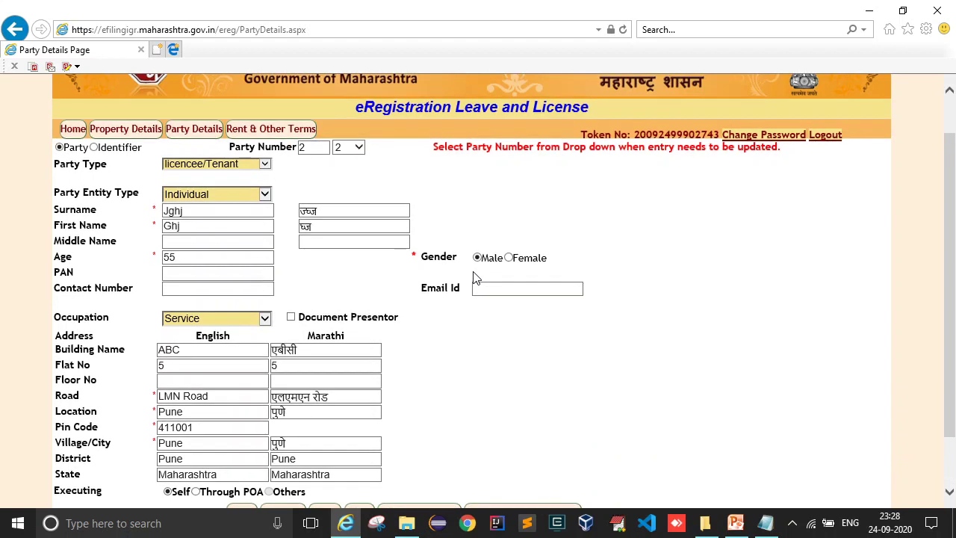
click(94, 148)
click(93, 149)
scroll(397, 265, down, 2)
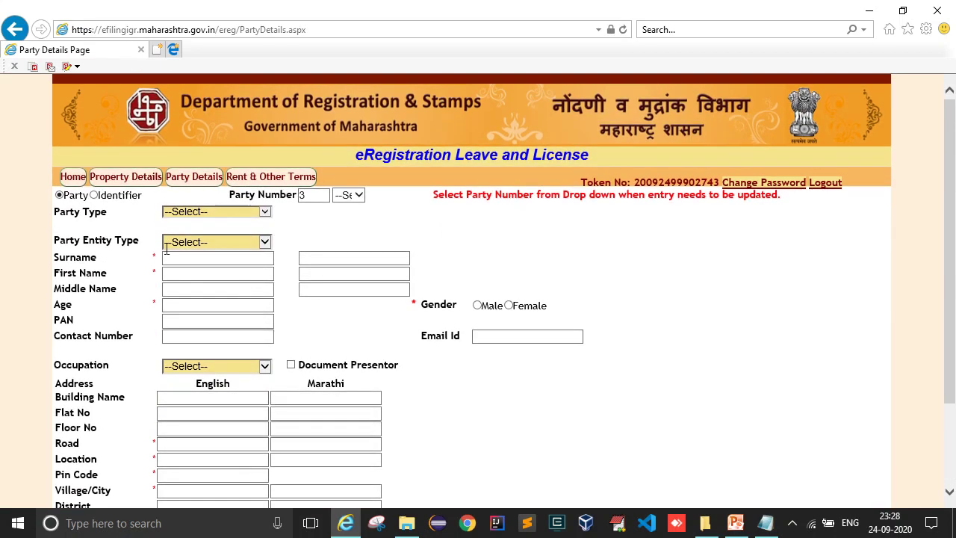
click(95, 195)
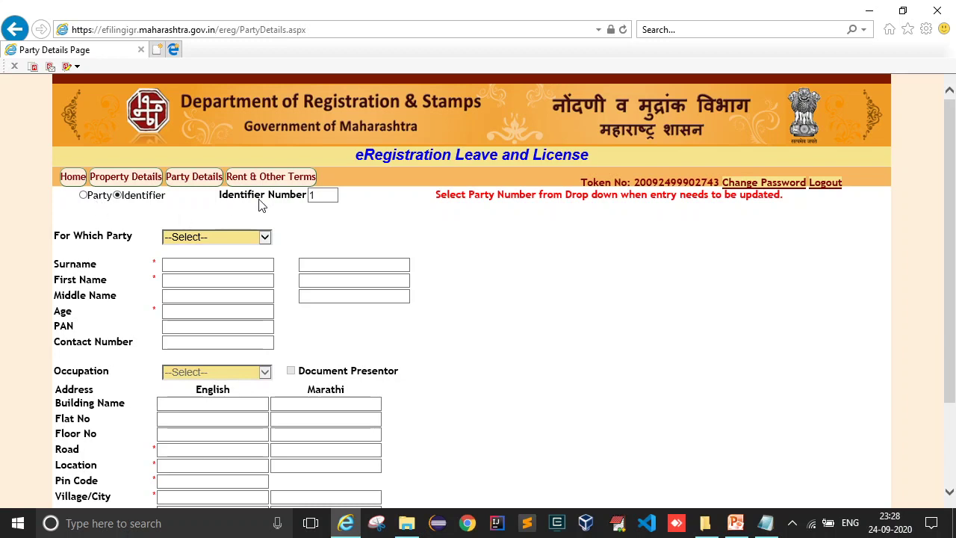
- Apply identifier 1 to All Parties and enter its name and age 43
click(230, 237)
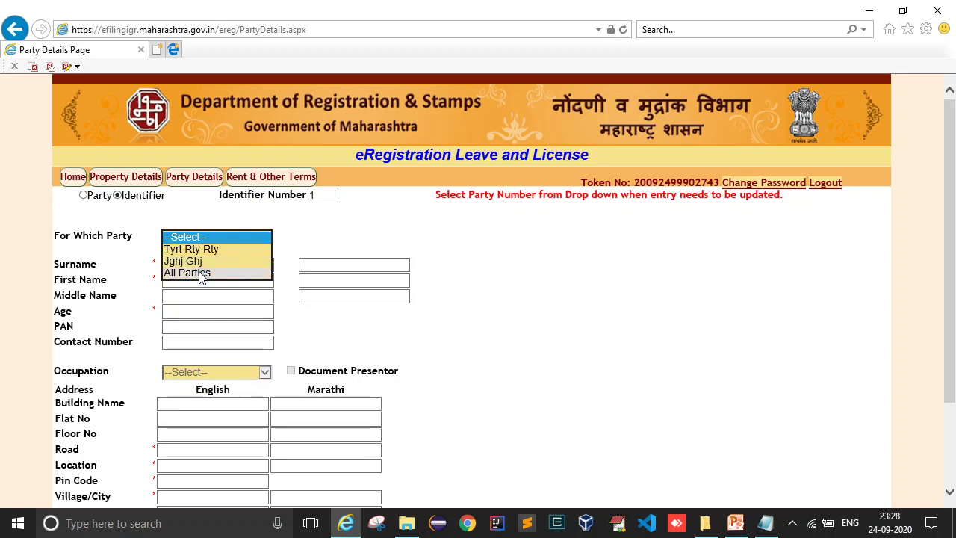
click(202, 274)
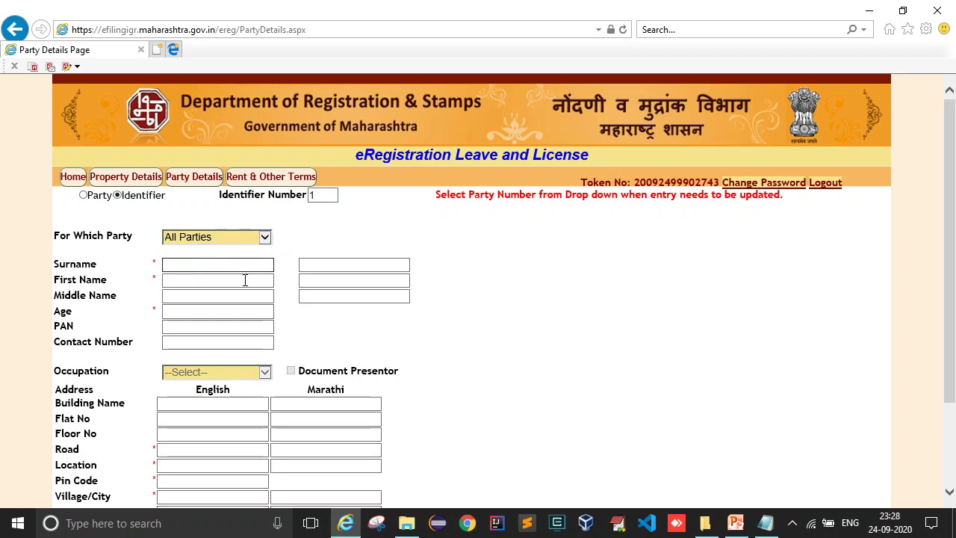
text(Q)
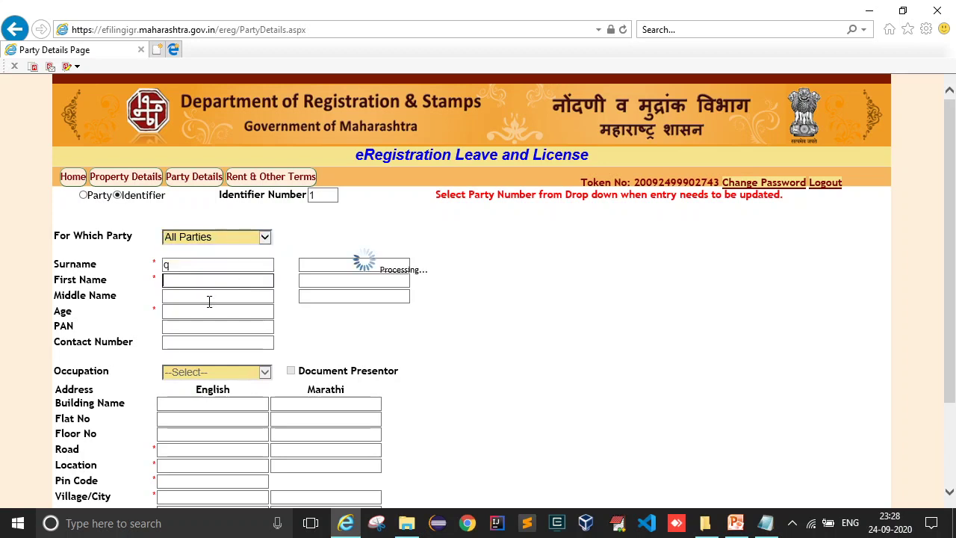
click(198, 281)
text(q)
click(196, 295)
click(192, 309)
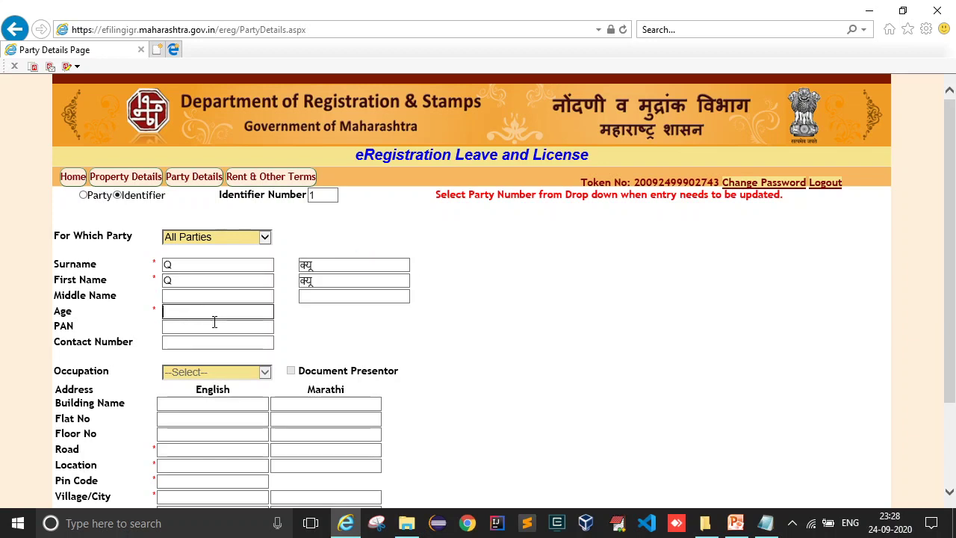
click(188, 329)
- Fill in identifier 1's address: building name, flat 4, floor 4, B Road, Pune, pin 411001
scroll(194, 338, down, 1)
click(199, 342)
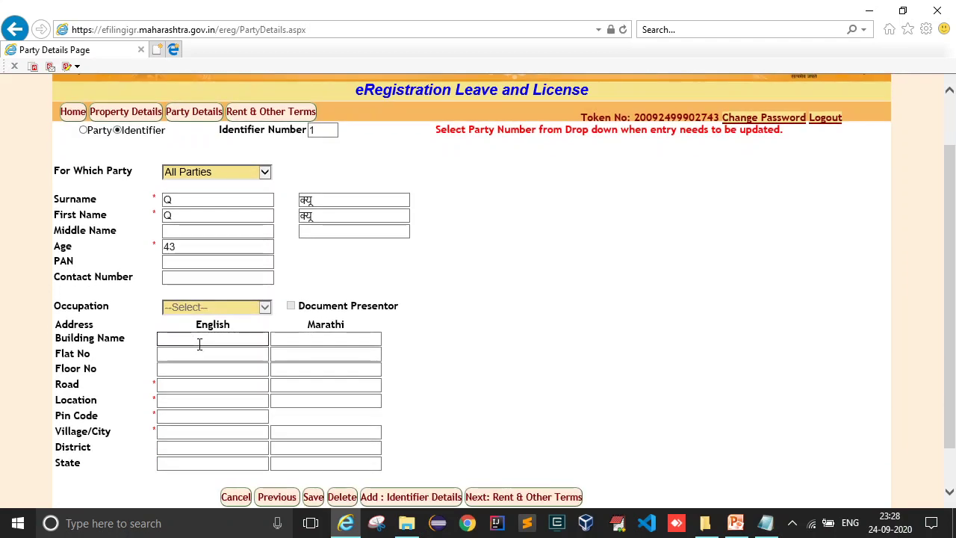
text(k)
key(Tab)
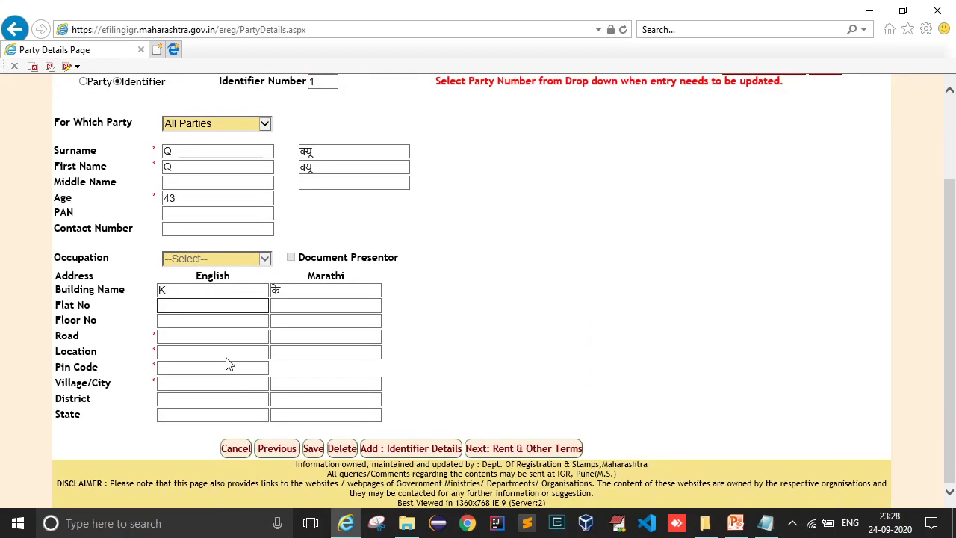
click(183, 324)
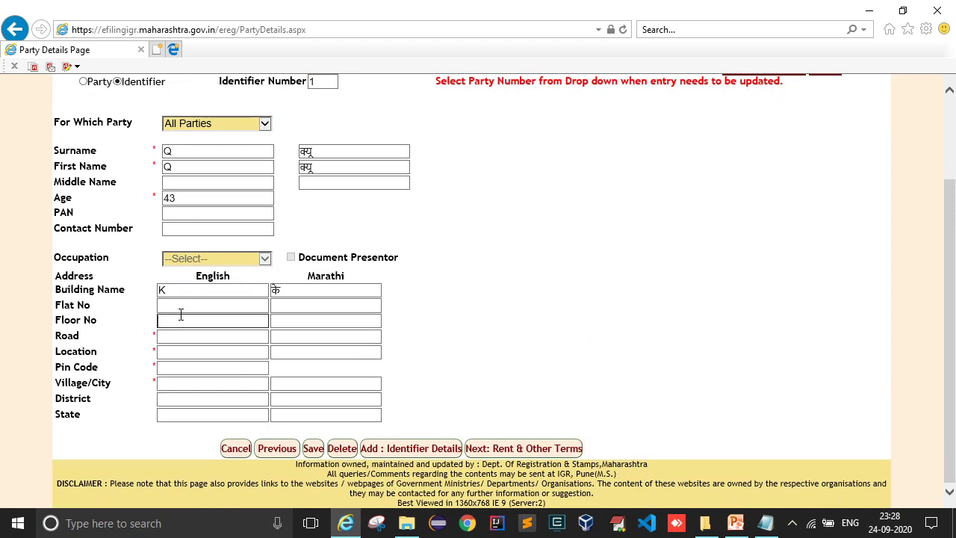
click(180, 323)
click(179, 306)
text(4)
key(Tab)
text(4)
scroll(180, 409, down, 1)
click(179, 386)
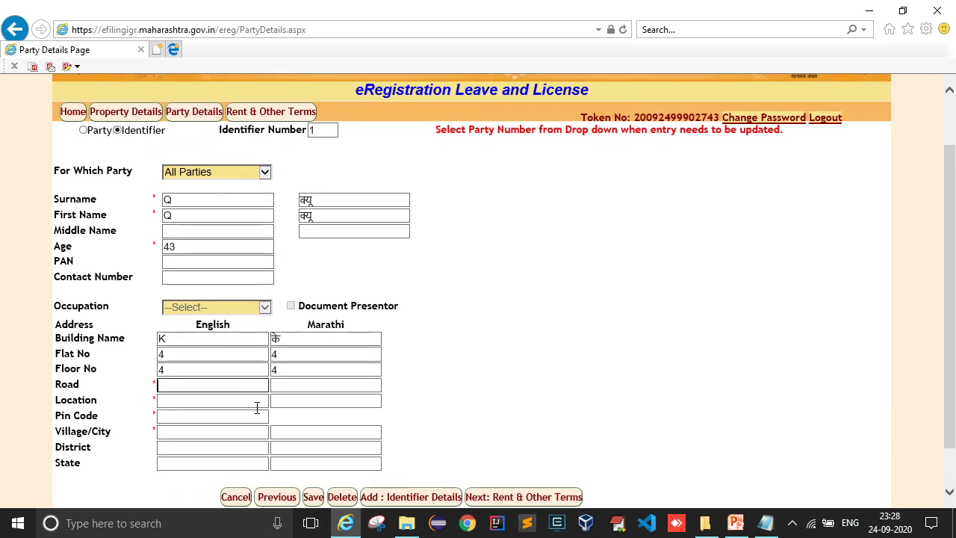
text(B Road)
key(Tab)
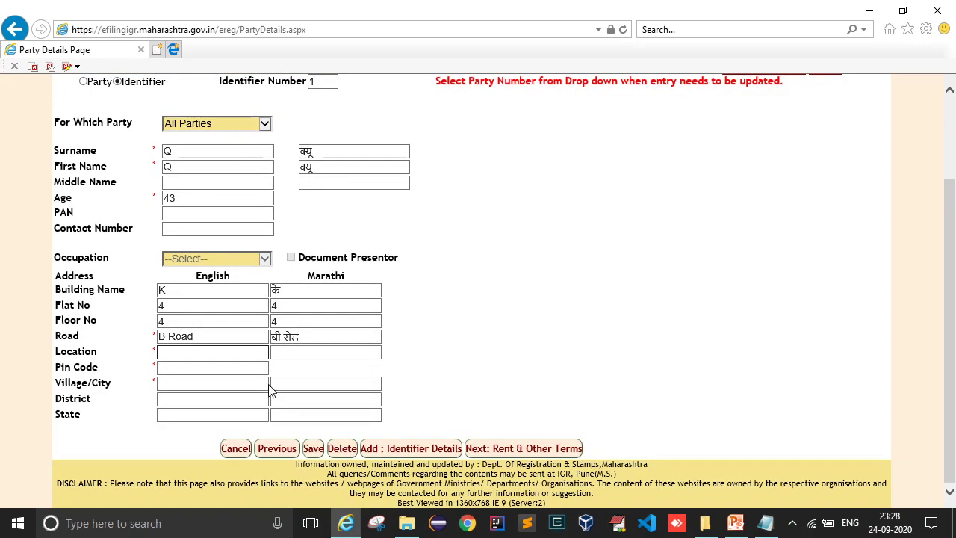
text(Pune)
key(Tab)
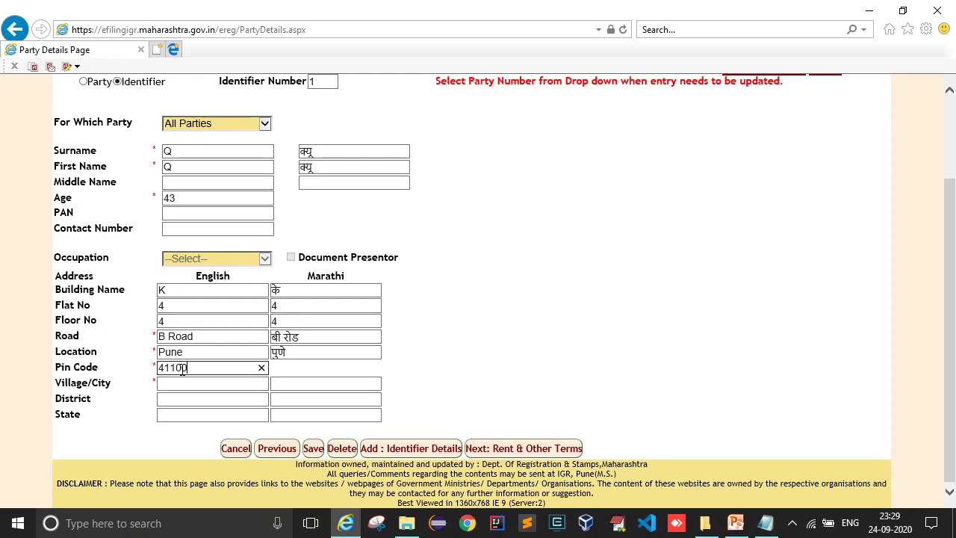
key(Tab)
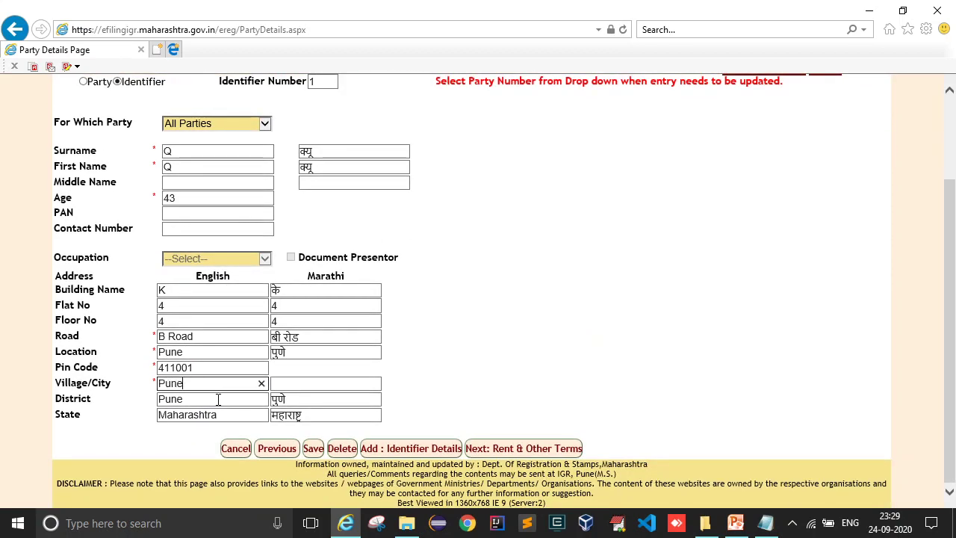
key(Tab)
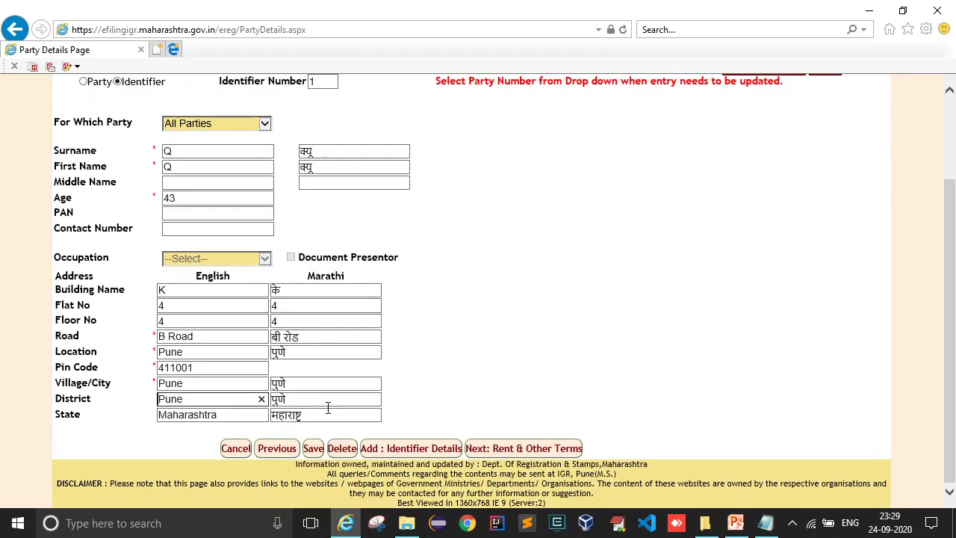
- Save identifier 1 and confirm the 'Identifier added successfully' message
click(312, 448)
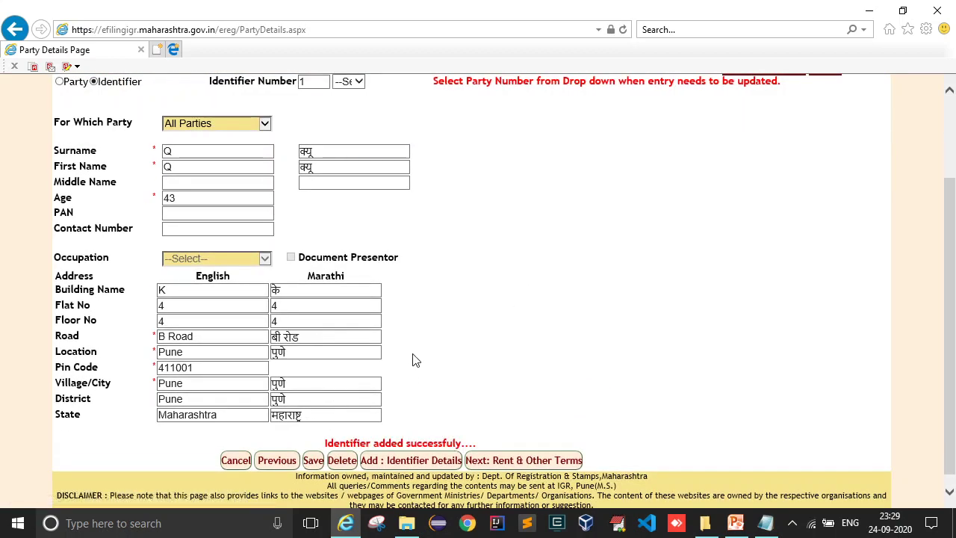
scroll(421, 341, up, 1)
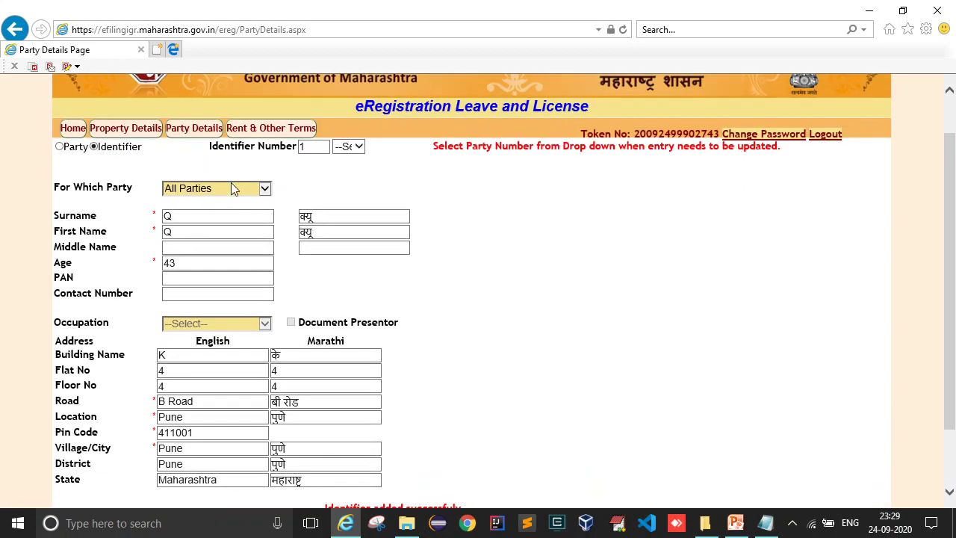
scroll(239, 195, down, 2)
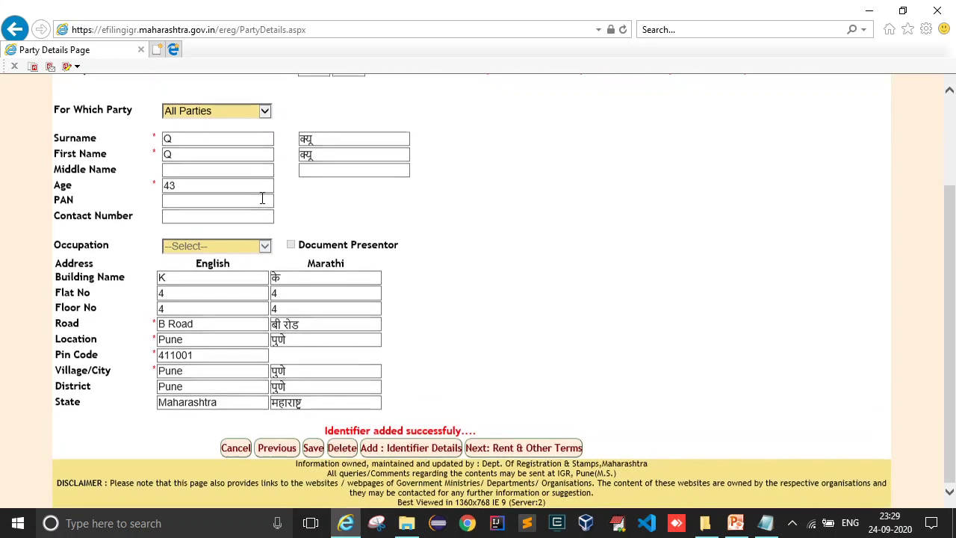
- Start a new blank identifier entry applying to All Parties
click(394, 451)
scroll(381, 166, up, 1)
click(350, 147)
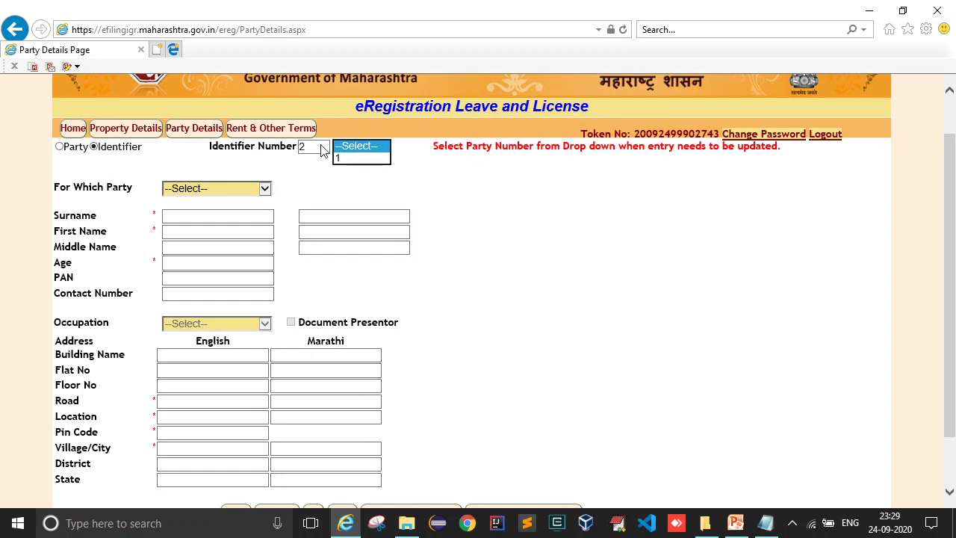
click(466, 174)
click(221, 195)
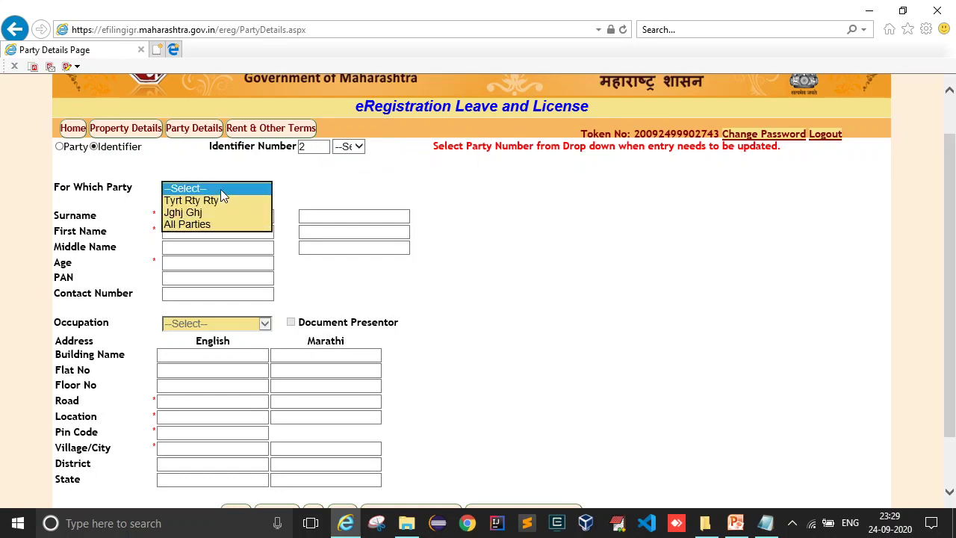
click(200, 226)
- Enter the second identifier's surname, first name and age 52
click(192, 216)
text(E)
click(219, 232)
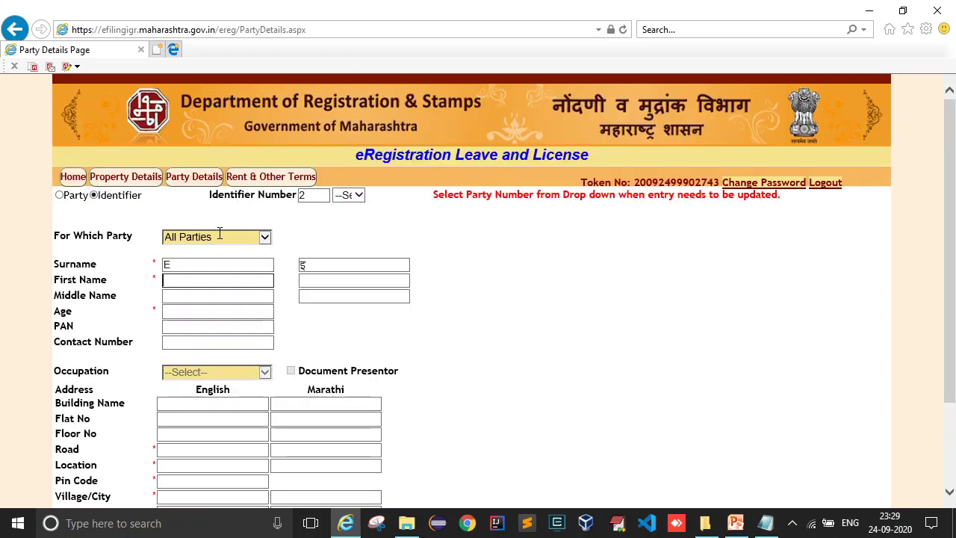
key(Tab)
key(Tab)
text(T)
key(BackSpace)
text(52)
key(Tab)
- Enter the building name, flat number 7 and floor number 7
scroll(218, 238, down, 2)
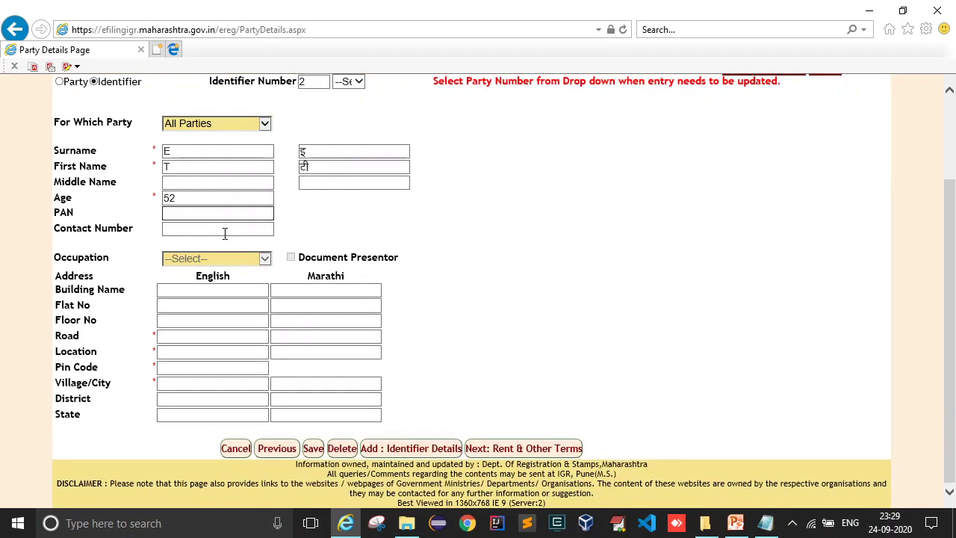
click(218, 289)
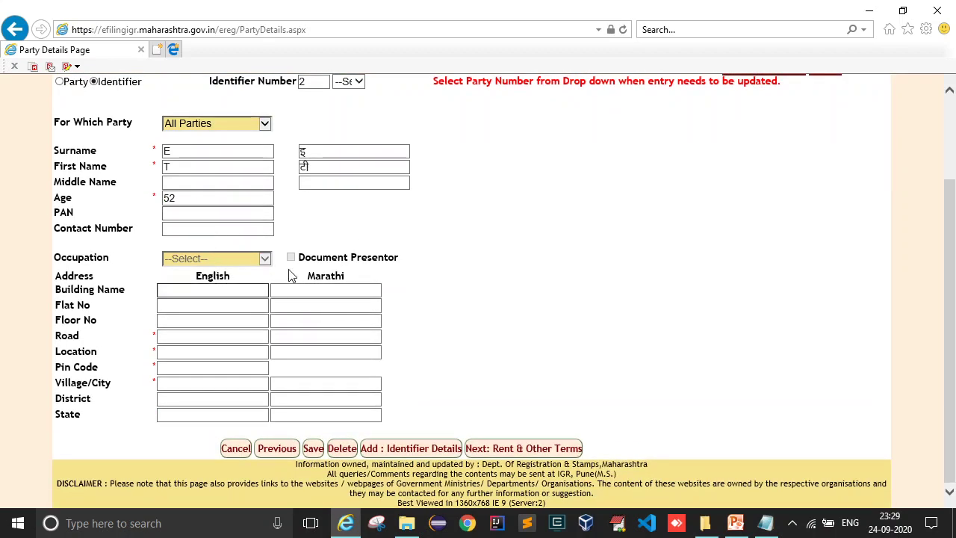
click(182, 304)
click(187, 291)
key(Tab)
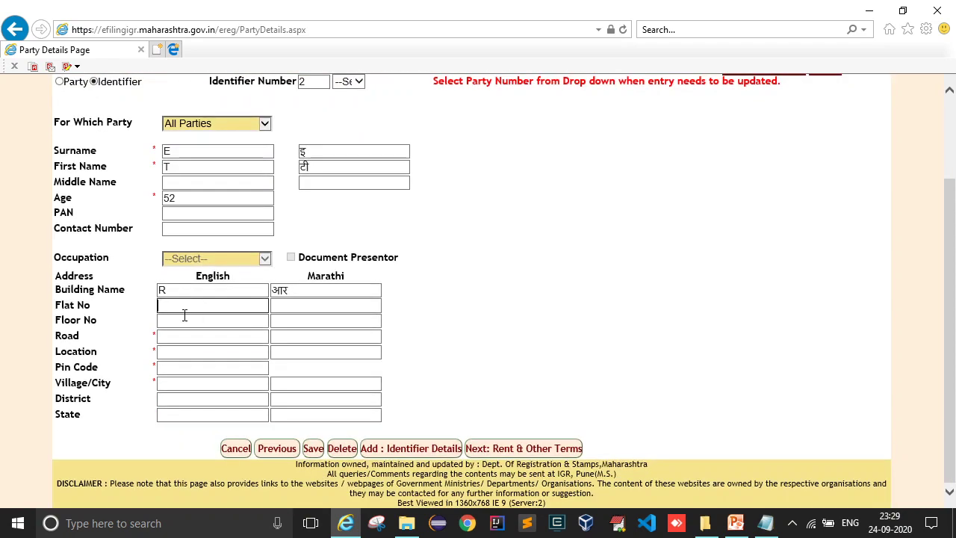
text(7)
key(Tab)
text(7)
key(Tab)
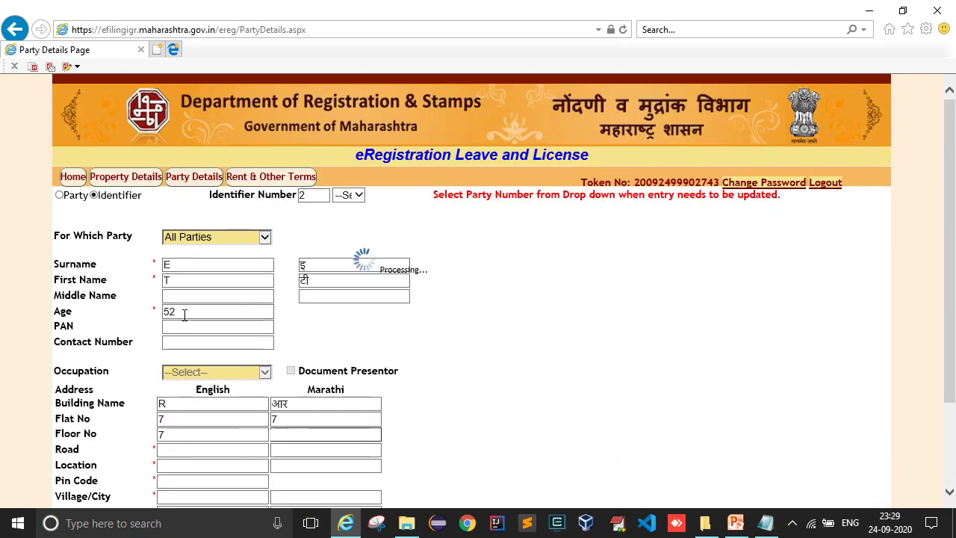
- Complete the address with T Road, Pune, pin 411001 and village Pune, then save identifier 2
scroll(187, 329, down, 1)
text(T)
key(Tab)
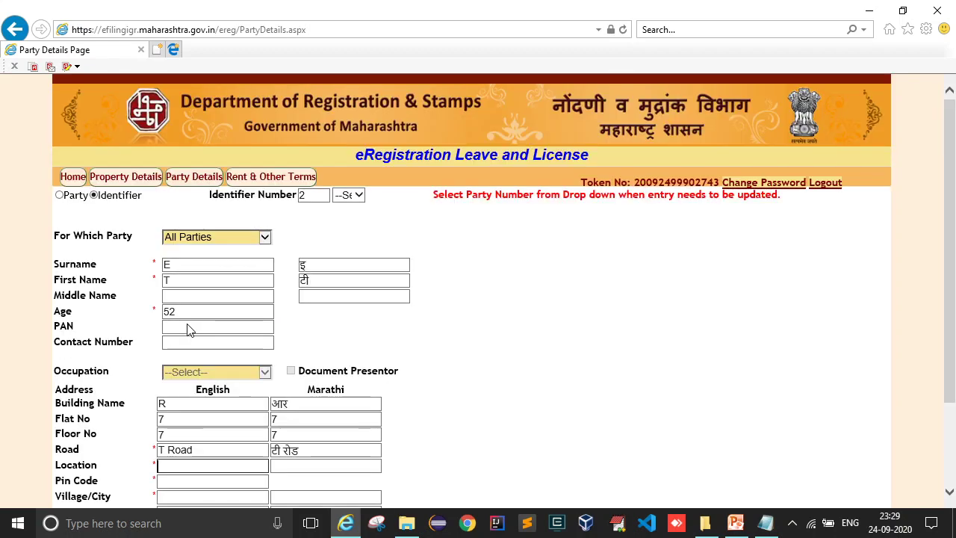
scroll(232, 386, down, 2)
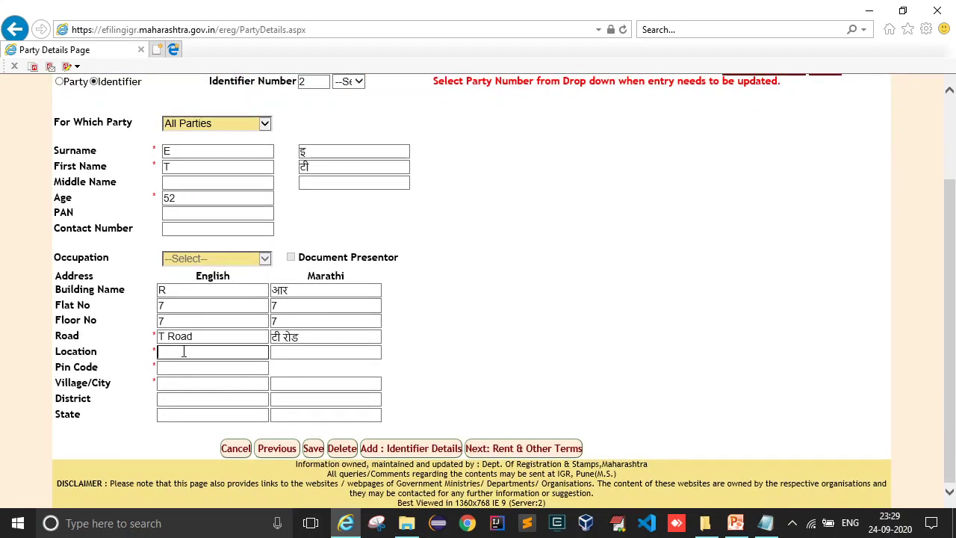
text(Pune)
key(Tab)
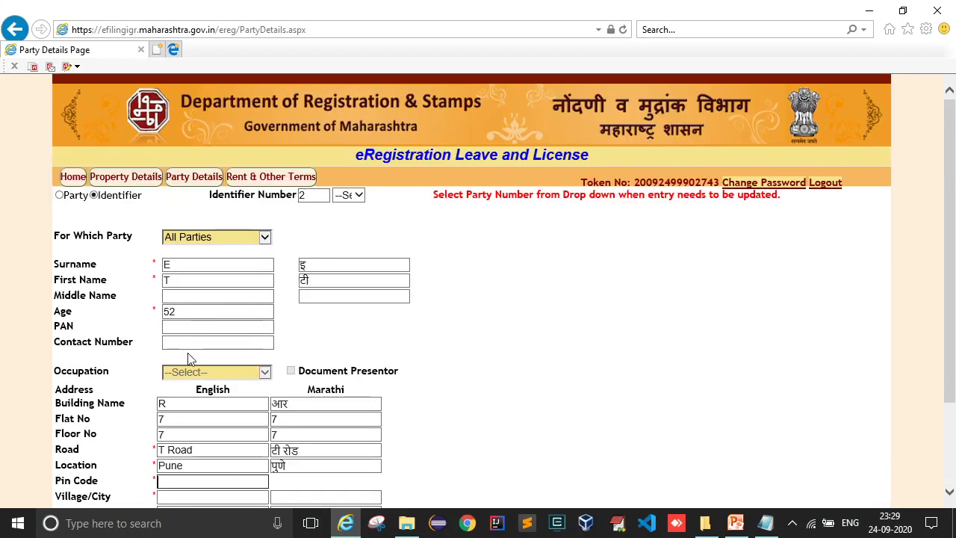
text(411001)
key(Tab)
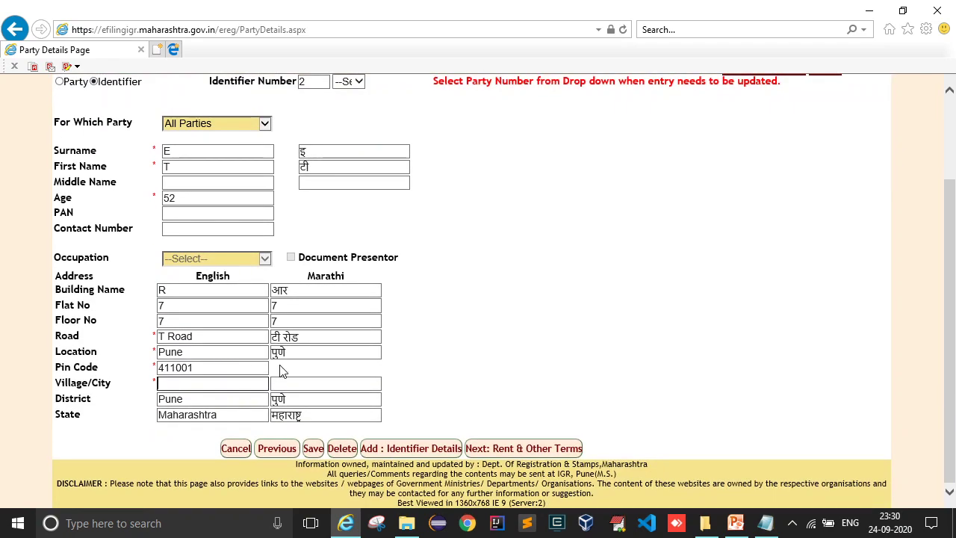
text(Pune)
key(Tab)
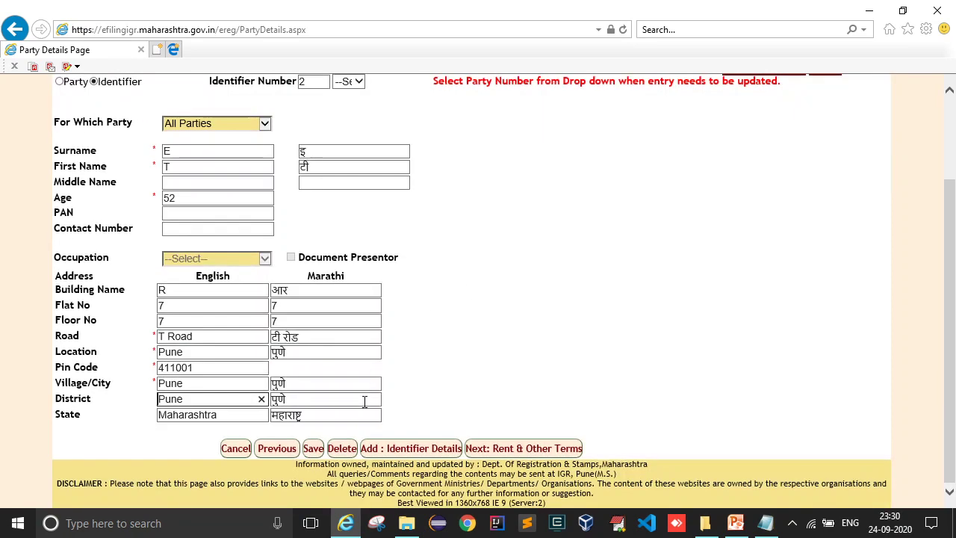
click(314, 448)
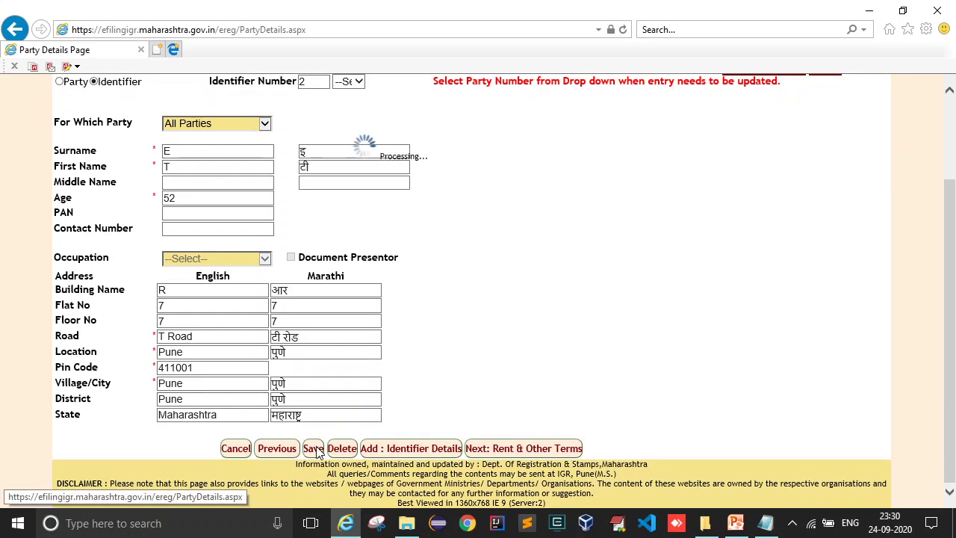
scroll(410, 341, up, 2)
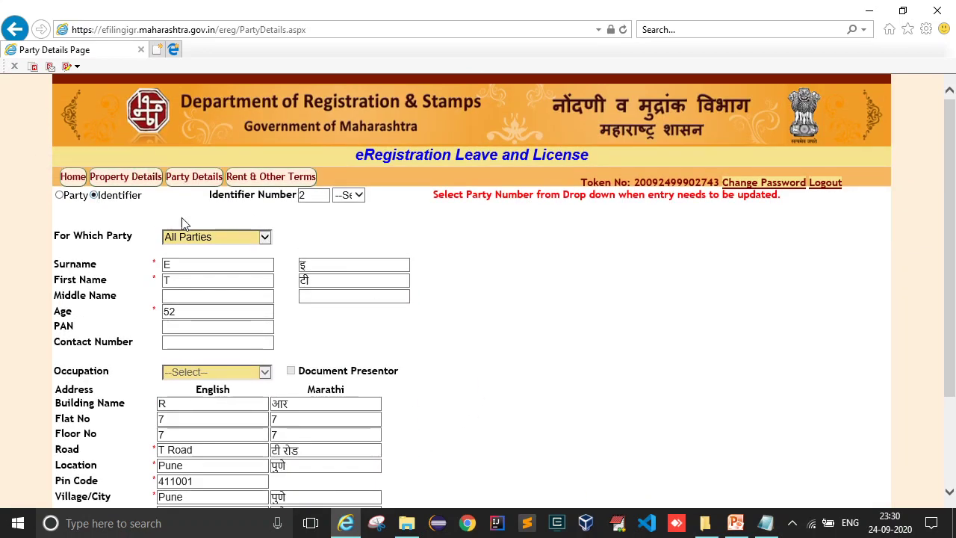
- Review the saved details of identifier 1 and then identifier 2
click(349, 195)
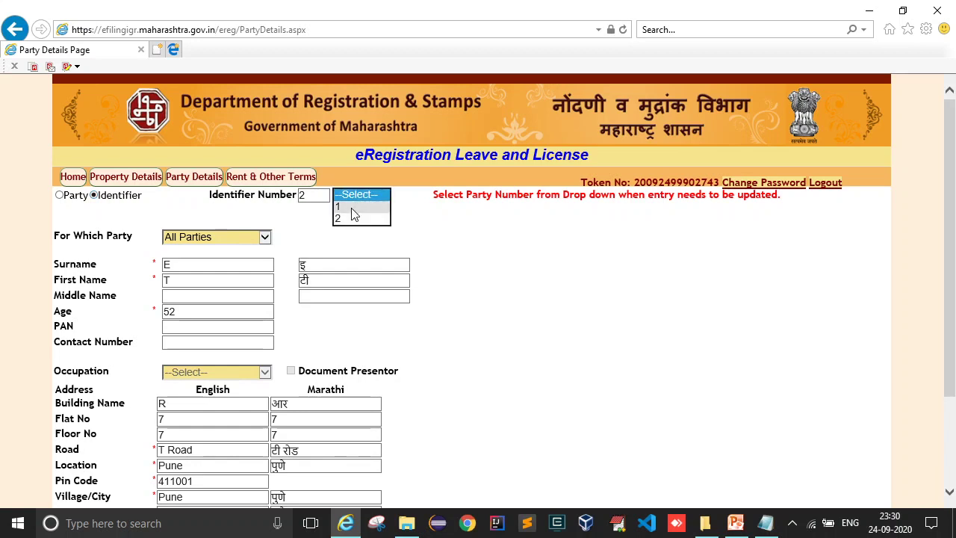
click(354, 208)
click(356, 196)
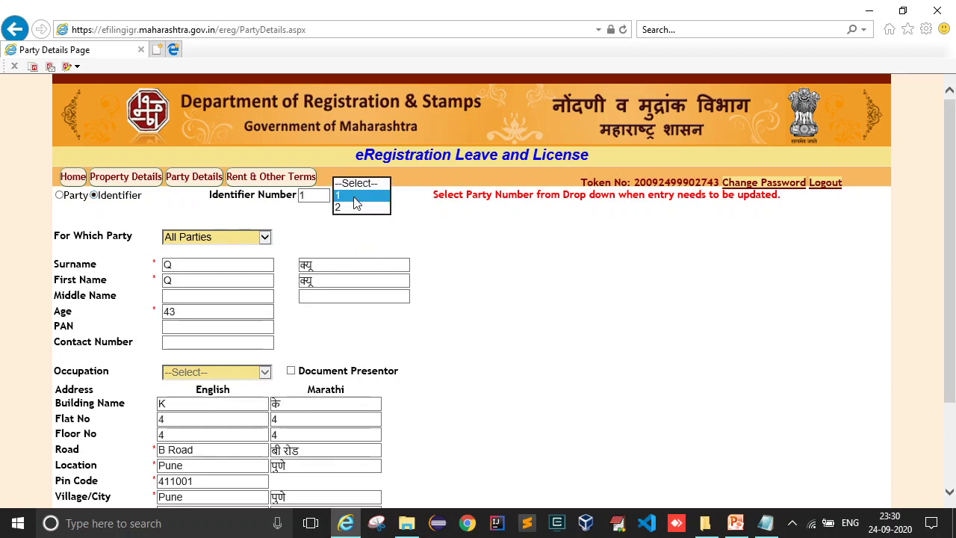
click(357, 209)
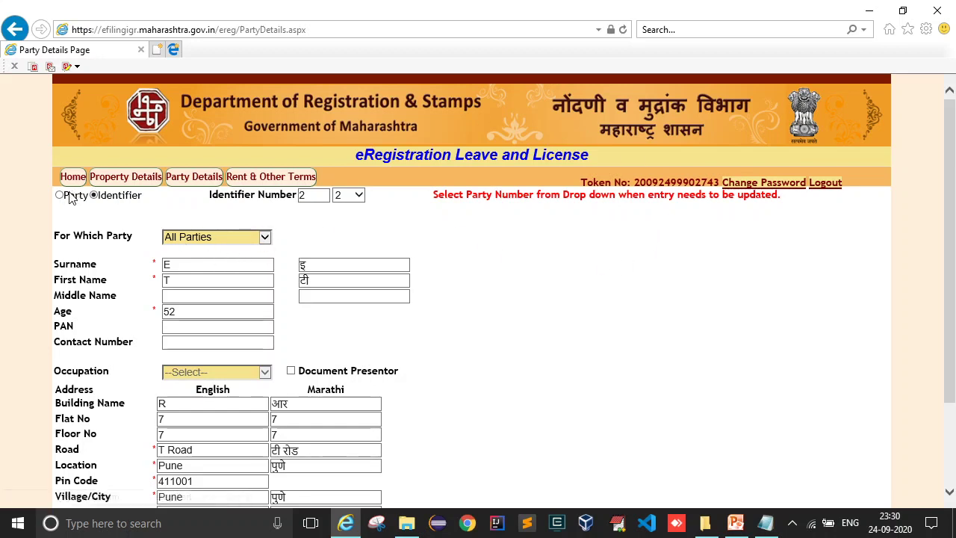
- Switch to Party entries and load party 1, then party 2, the licencee/tenant
click(59, 195)
click(356, 195)
click(354, 210)
click(361, 195)
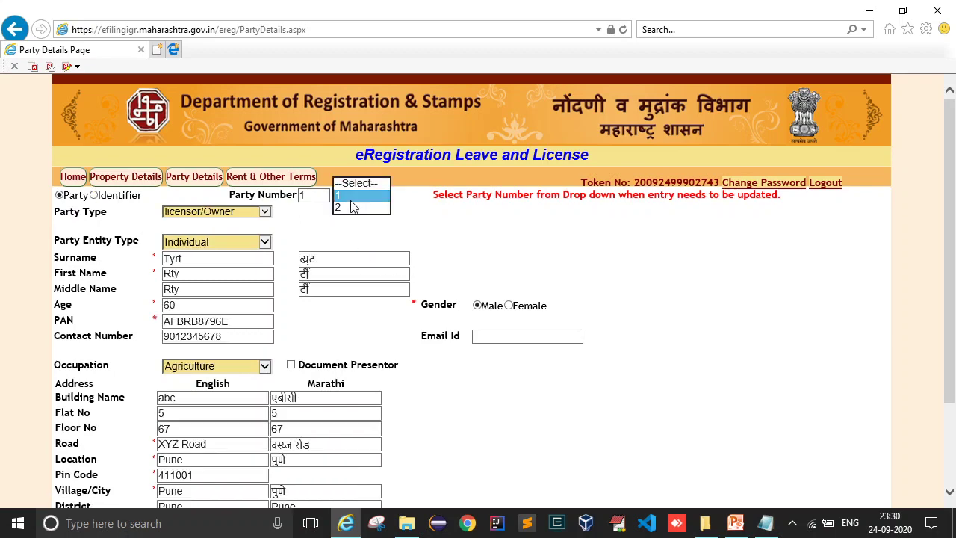
click(353, 211)
scroll(411, 232, down, 3)
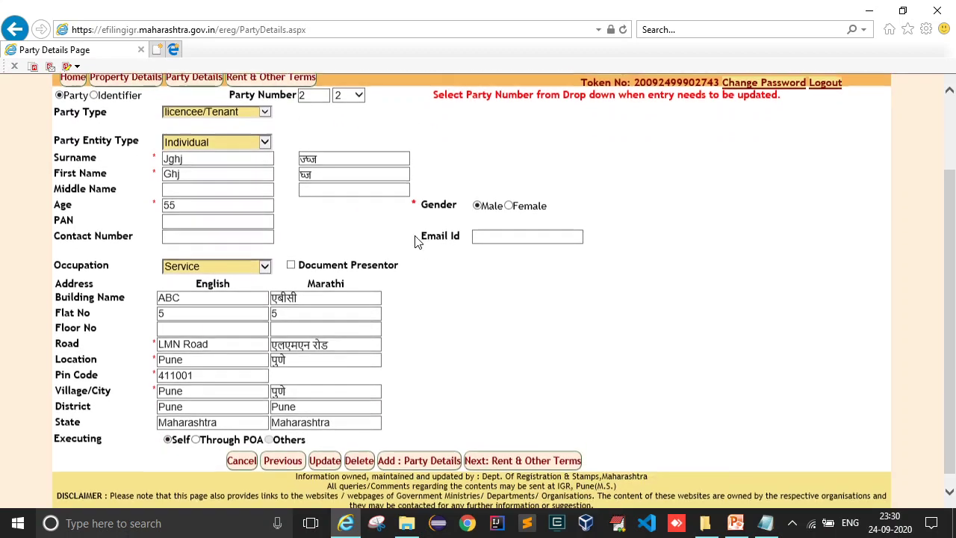
click(511, 223)
scroll(424, 267, up, 2)
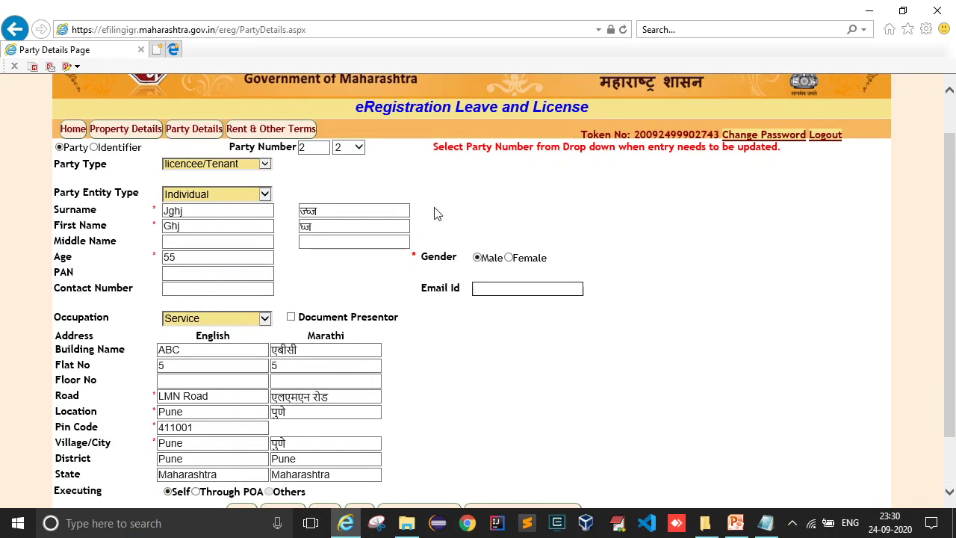
double_click(681, 136)
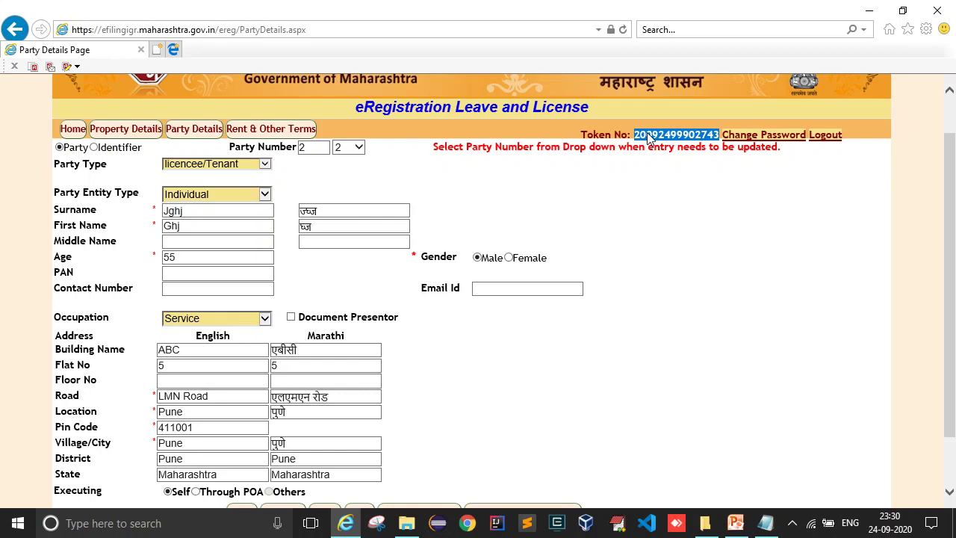
scroll(605, 261, down, 2)
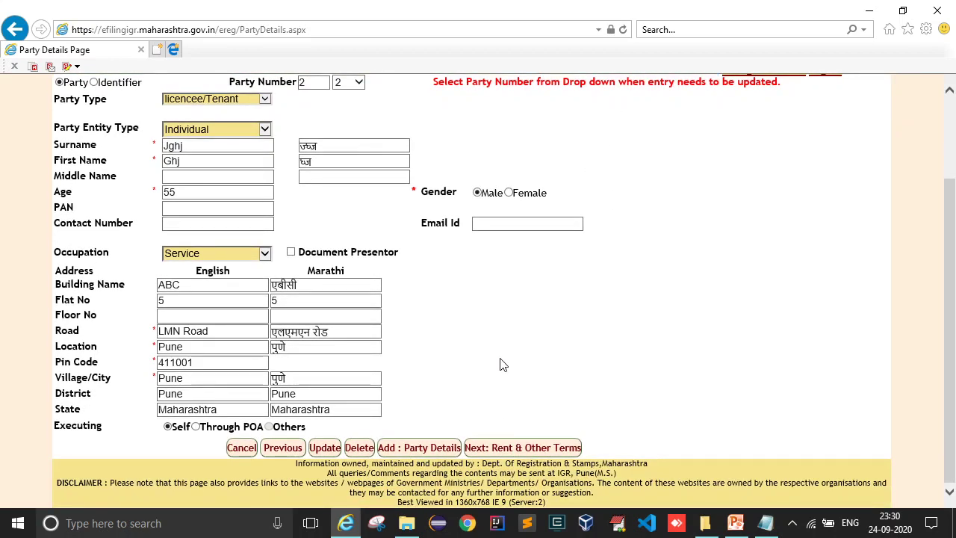
- Try proceeding to Rent & Other Terms and read the document presenter warning
click(516, 448)
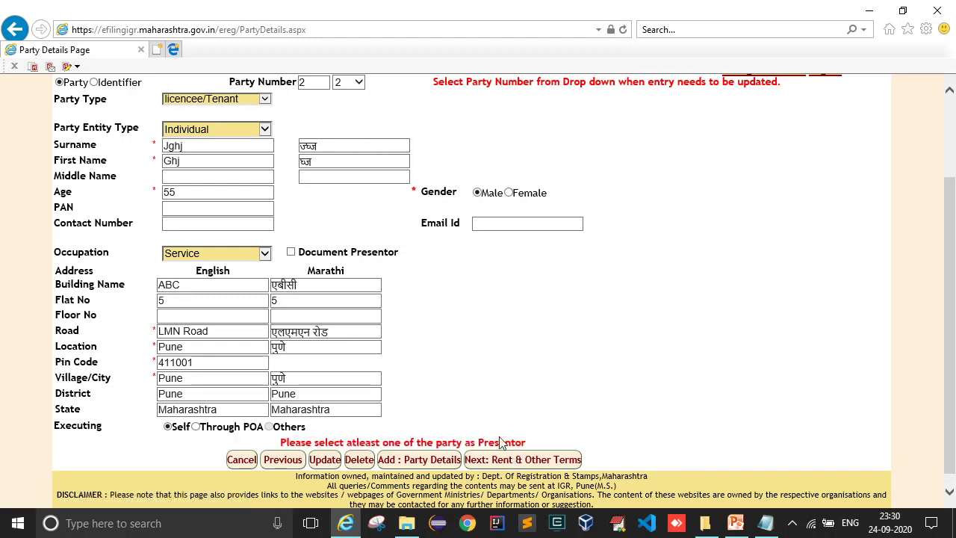
mouse_move(279, 445)
mouse_down()
mouse_move(515, 444)
mouse_move(284, 446)
mouse_up()
click(551, 442)
click(486, 416)
scroll(486, 416, up, 2)
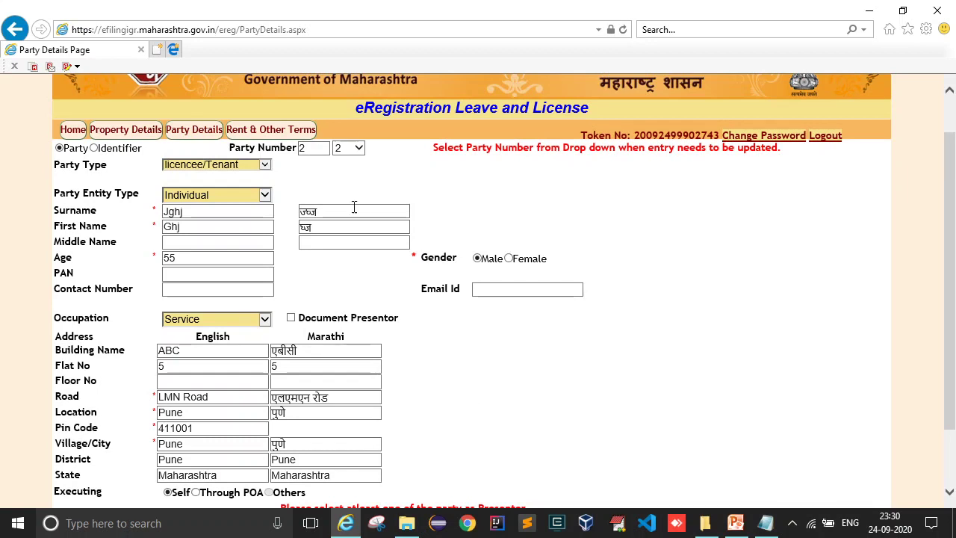
- Compare party 1 and party 2 details, ending on party 1, the licensor/owner
click(358, 149)
click(352, 134)
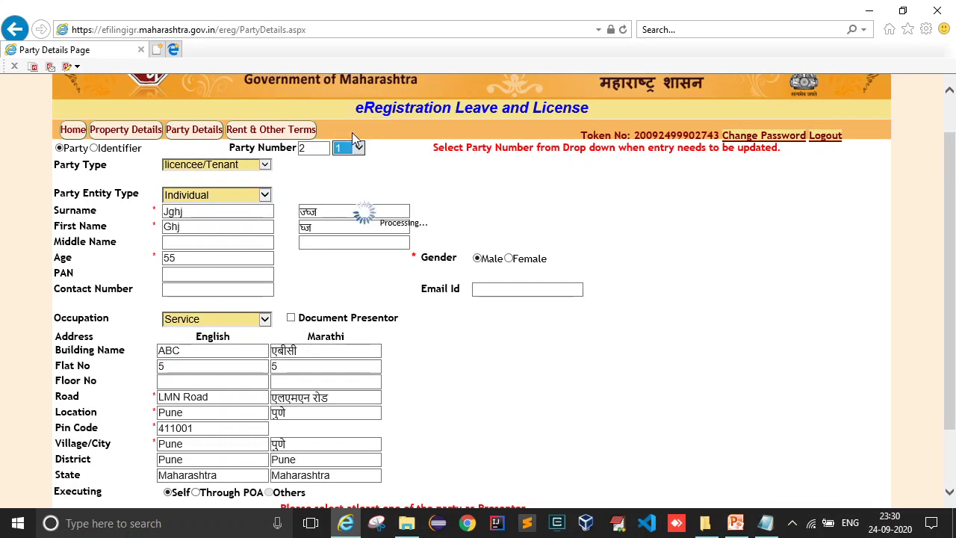
click(357, 148)
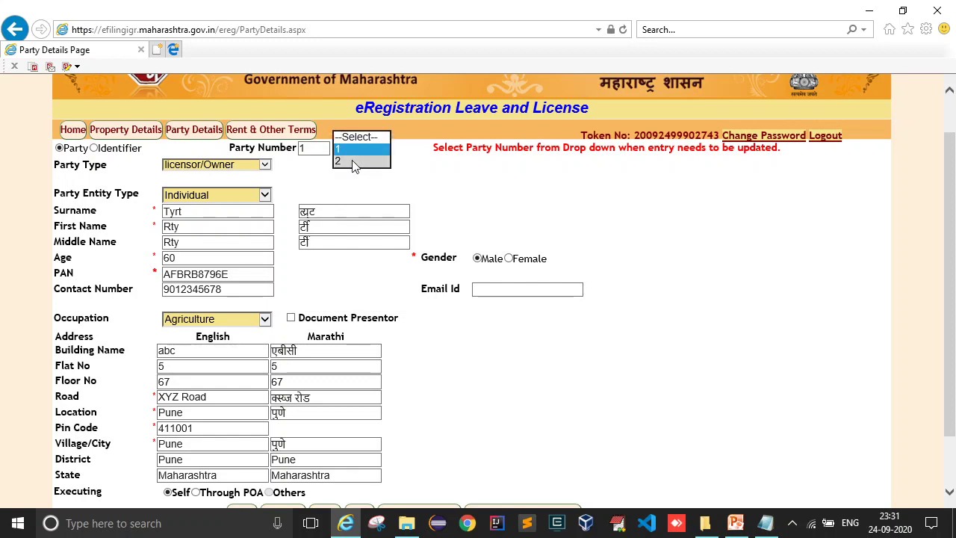
click(354, 160)
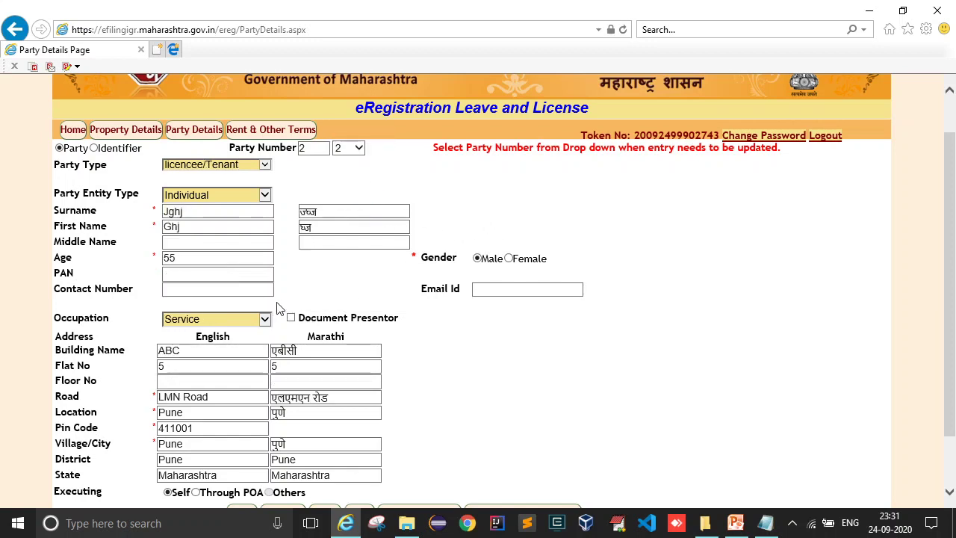
drag(284, 308, 365, 333)
click(408, 336)
click(348, 149)
click(349, 137)
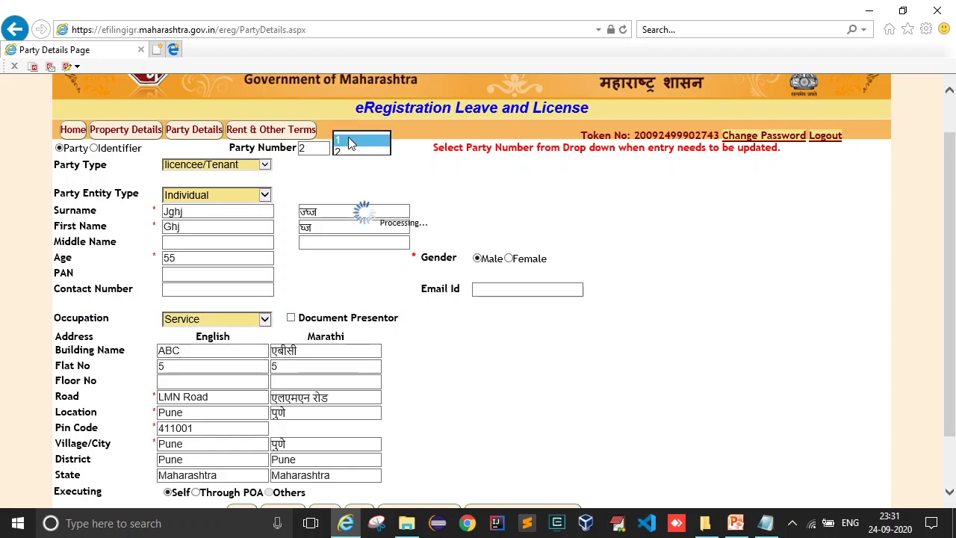
click(349, 148)
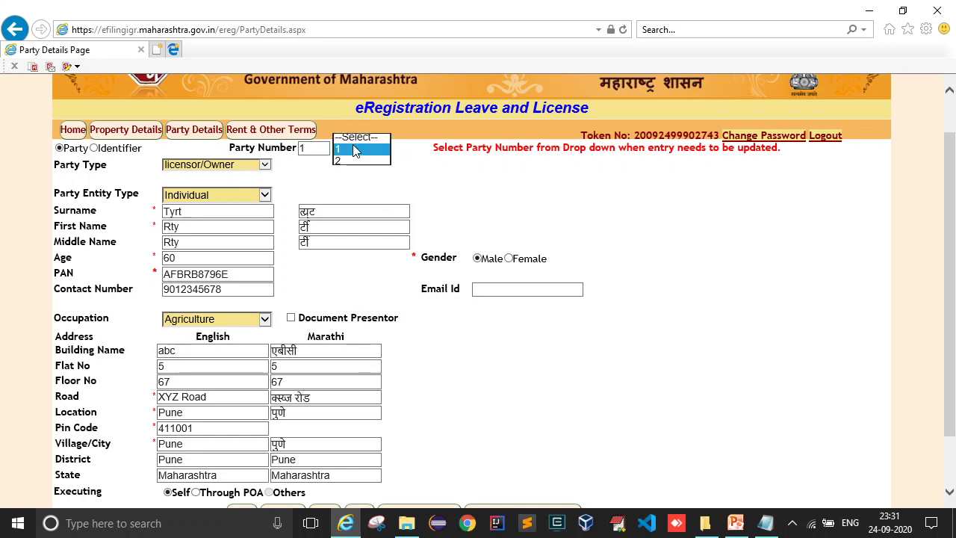
click(350, 167)
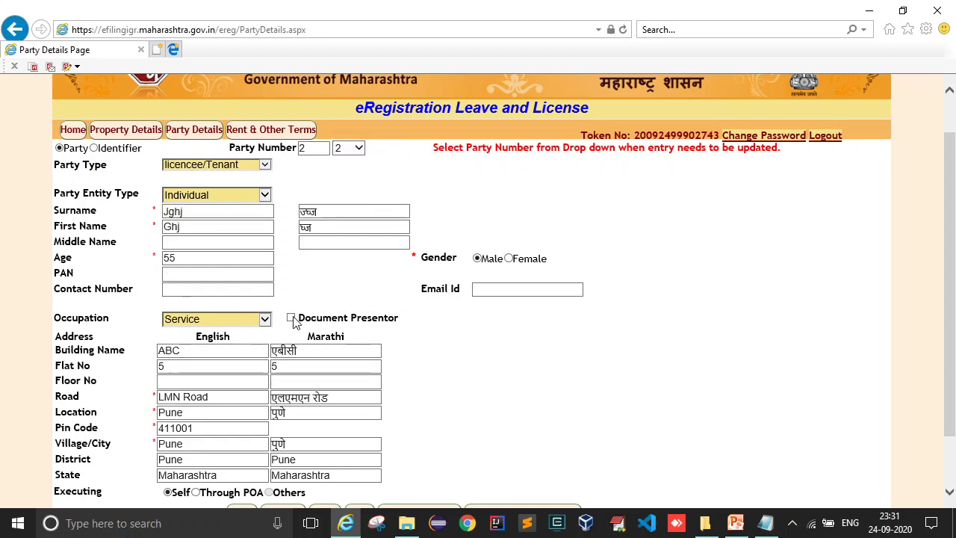
click(349, 148)
click(347, 136)
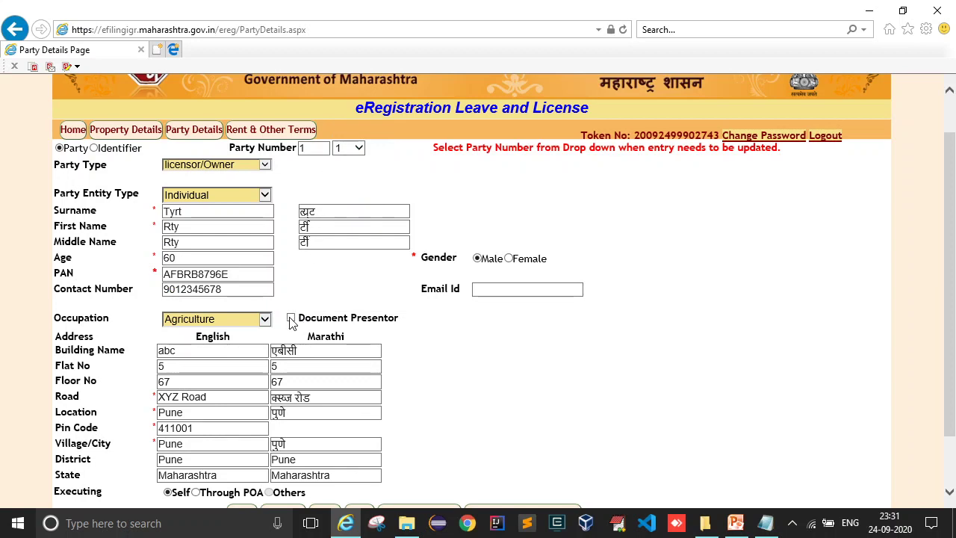
- Mark party 1 as Document Presentor, update it, and accept the photo/thumb and police verification warnings
click(290, 319)
scroll(416, 317, down, 3)
click(328, 450)
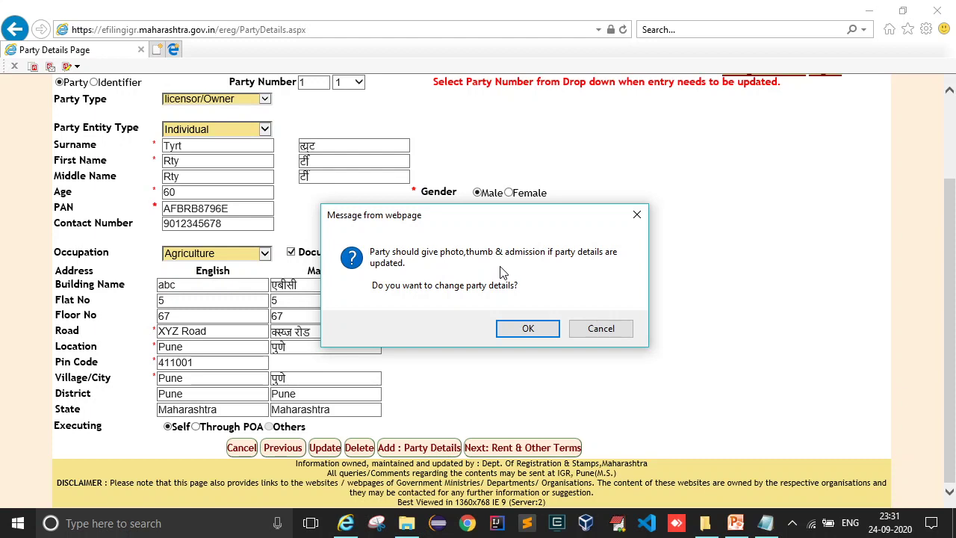
click(528, 329)
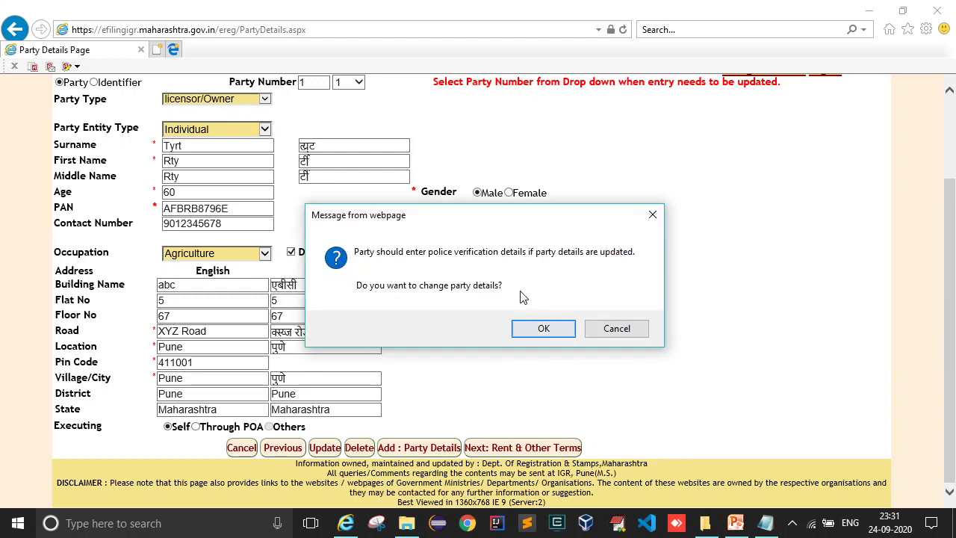
click(543, 329)
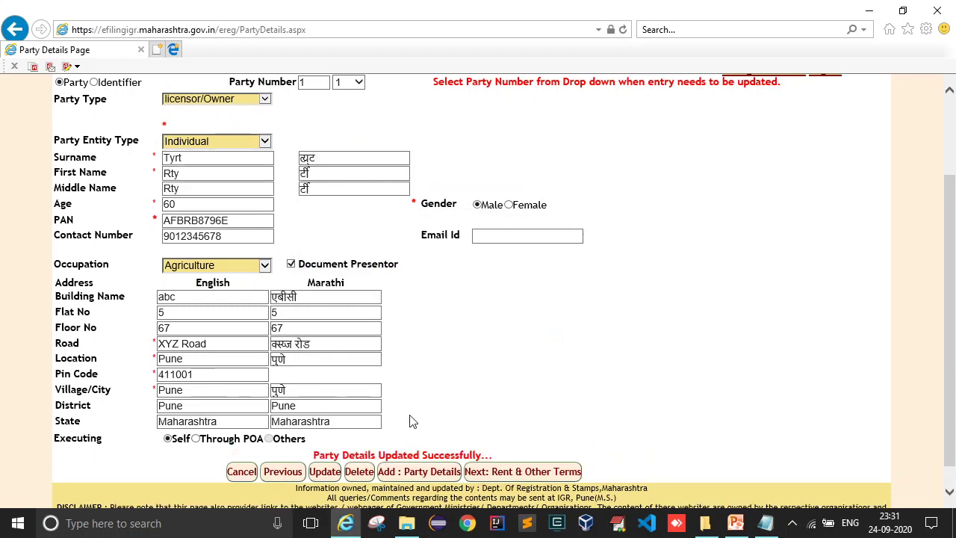
- Acknowledge the party update message and proceed to Rent & Other Terms
drag(310, 455, 480, 457)
click(512, 403)
click(523, 472)
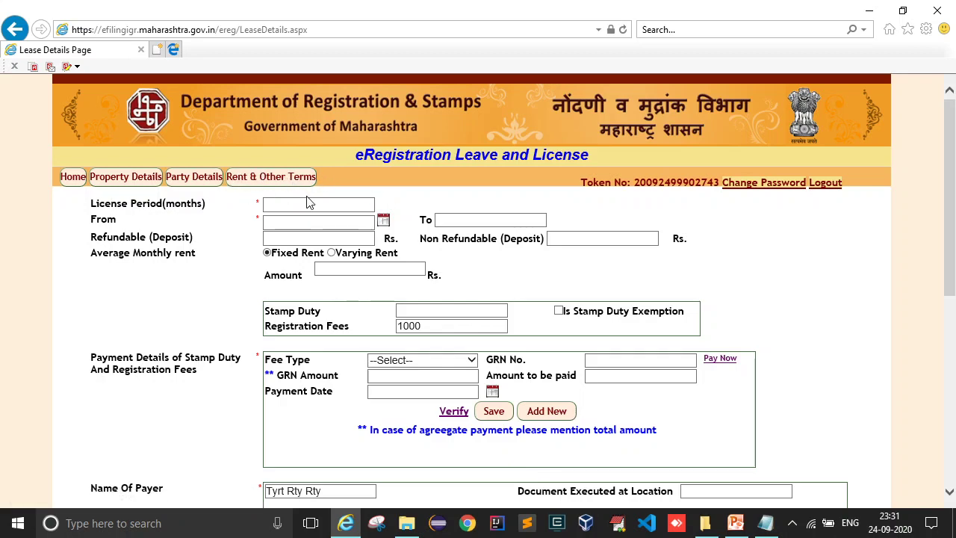
- Recheck the presenter on the Party Details tab, then return to Rent & Other Terms
scroll(310, 203, down, 1)
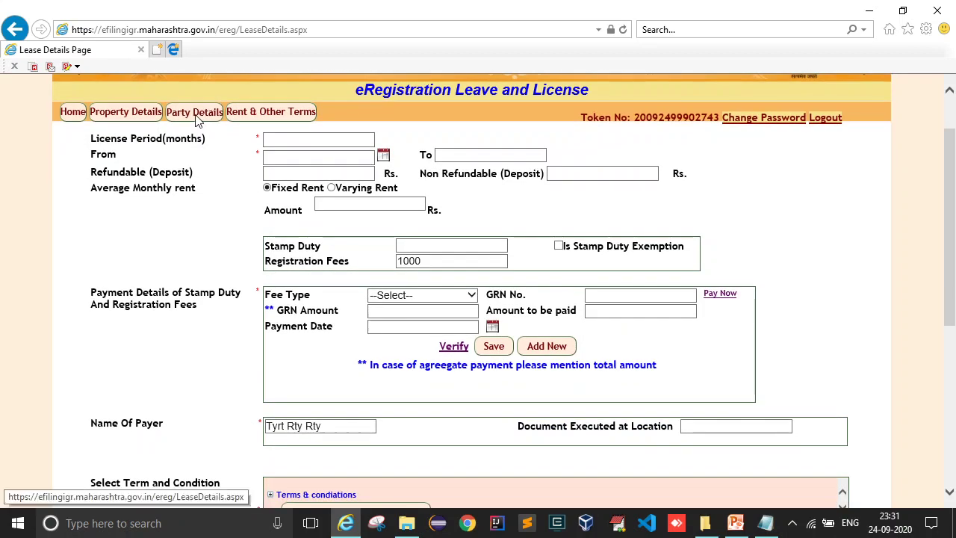
click(197, 117)
scroll(426, 269, down, 3)
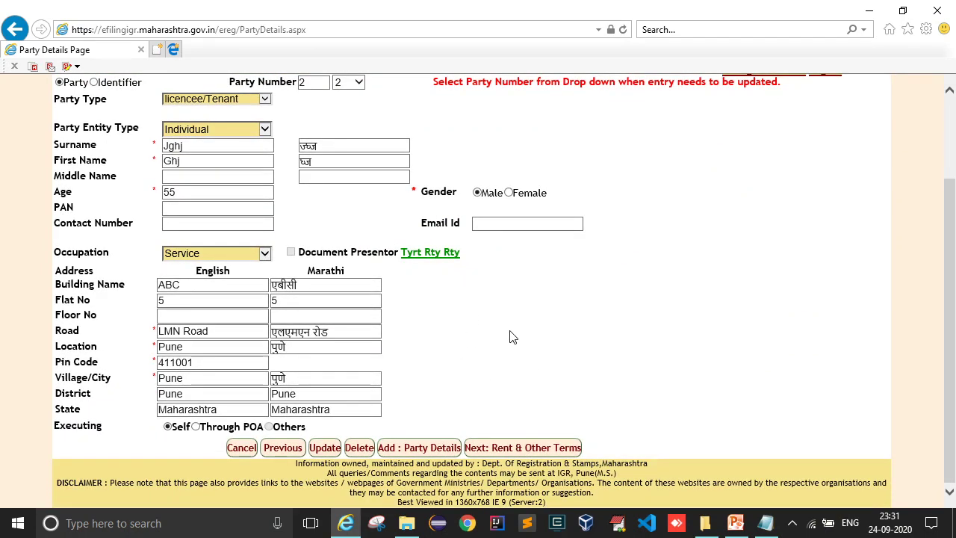
scroll(478, 299, up, 1)
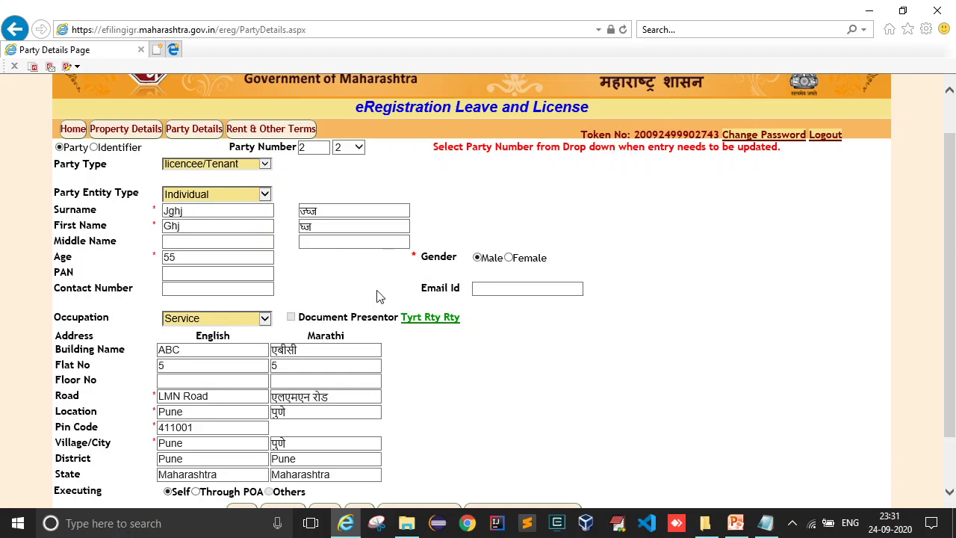
scroll(410, 283, down, 1)
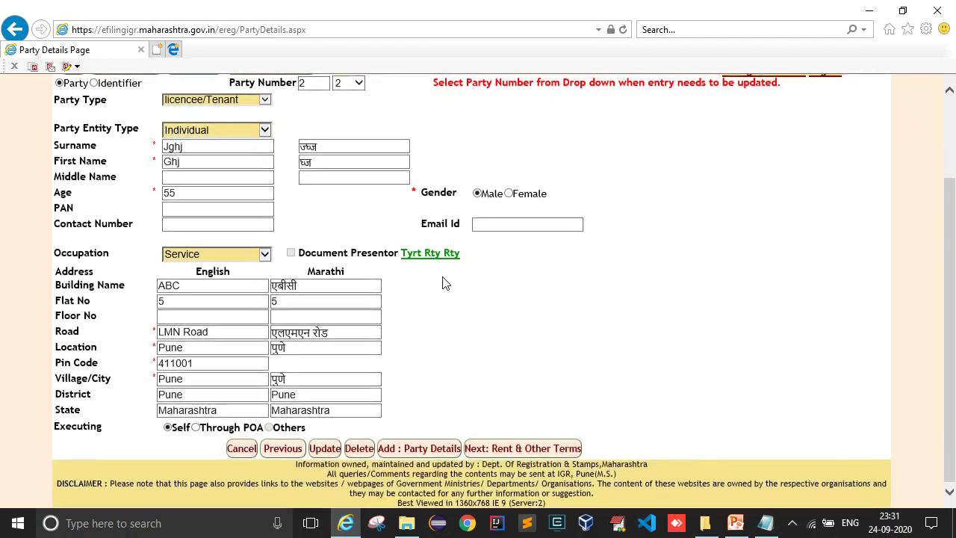
click(530, 448)
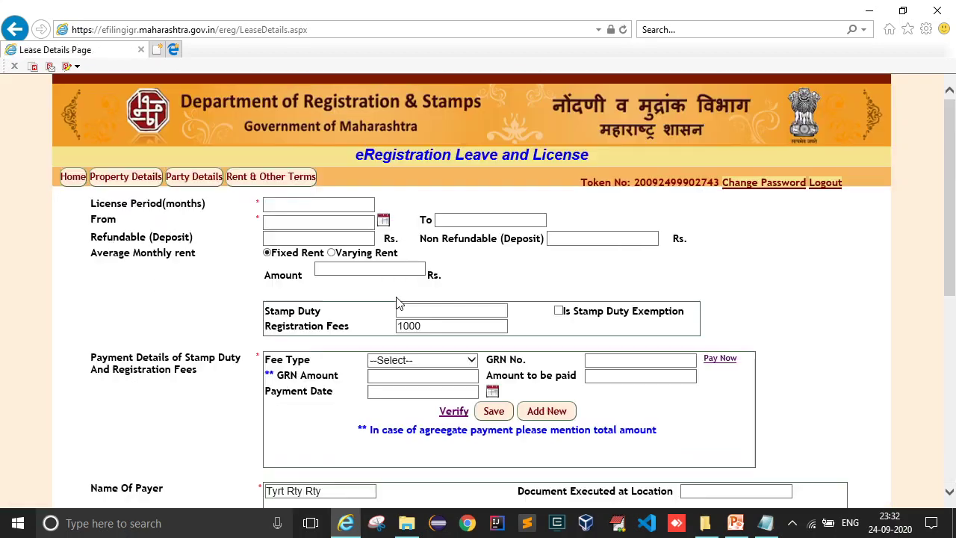